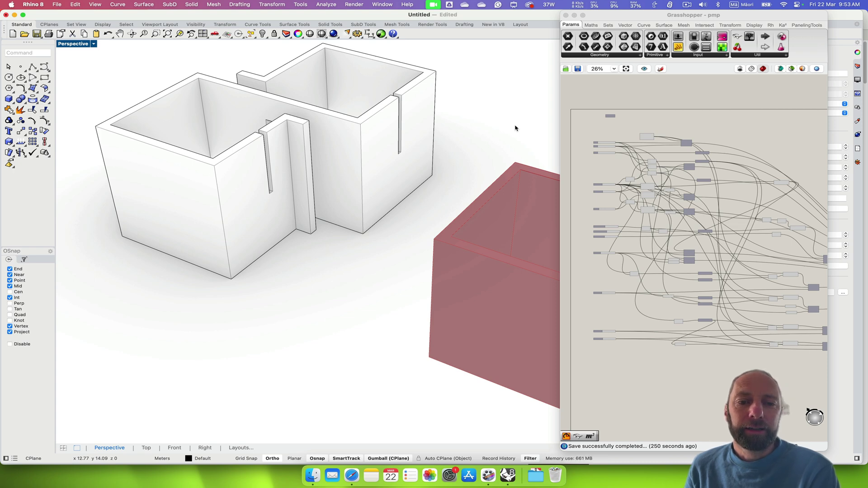
Switch to Safari and read the ArchDaily article on the Prayer & Meditation Pavilion down to its floor plan
right_drag(353, 245, 220, 156)
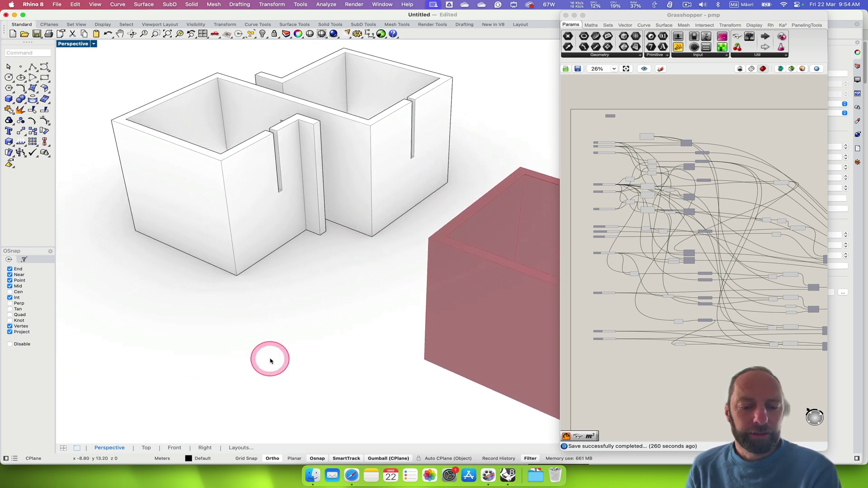
click(352, 476)
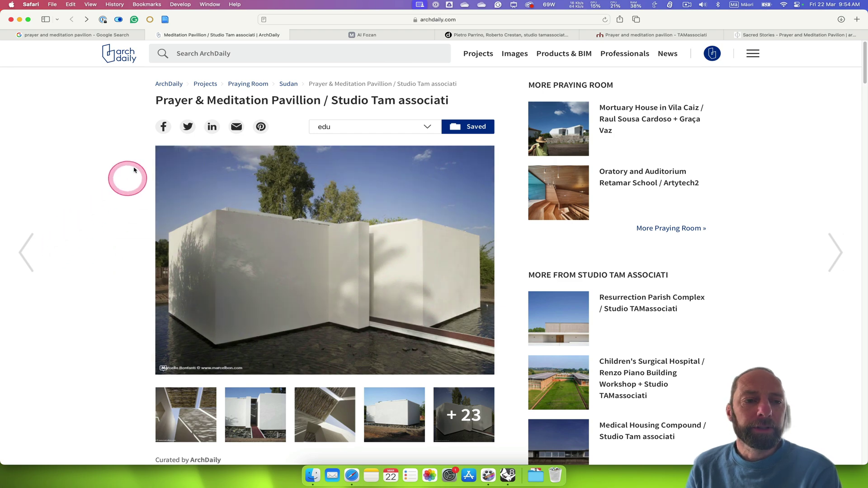
scroll(120, 265, down, 3)
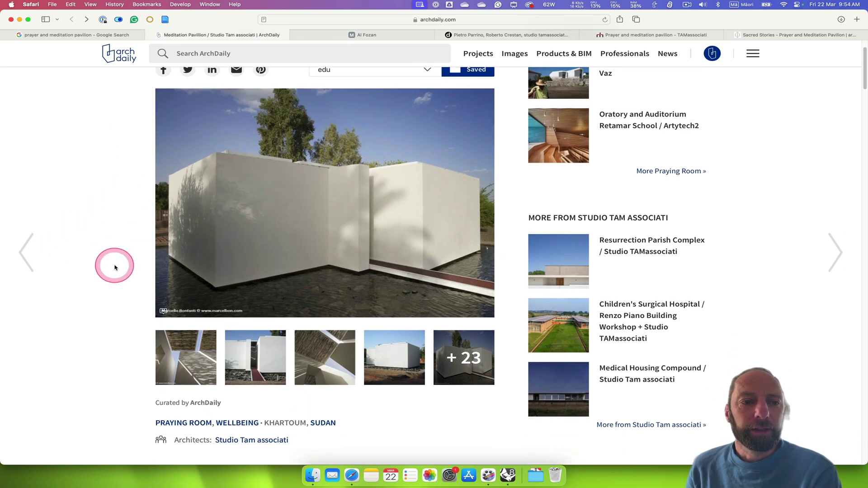
scroll(115, 268, down, 8)
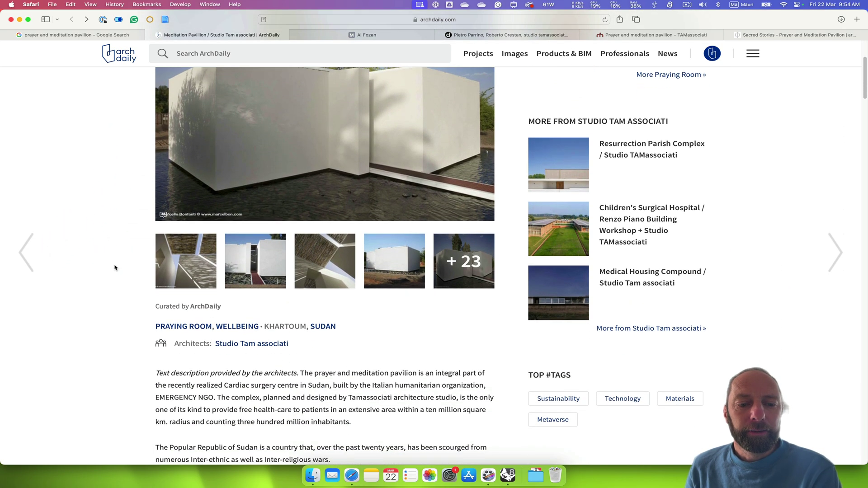
scroll(114, 267, down, 3)
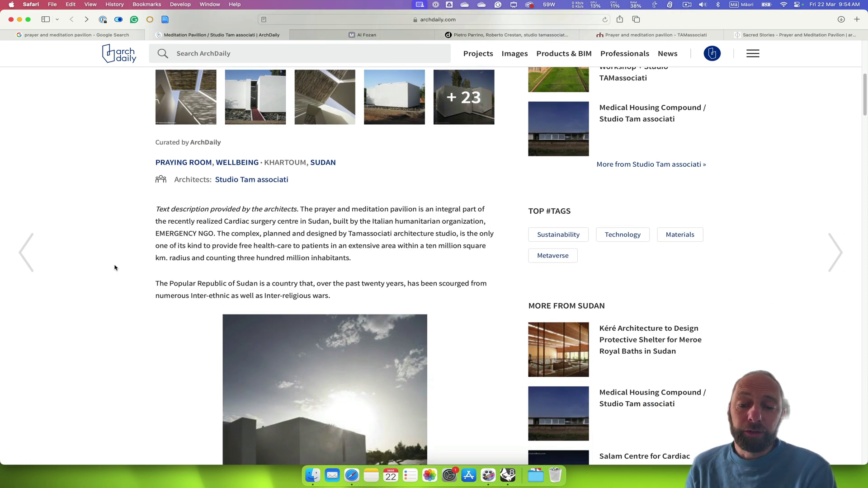
scroll(121, 276, down, 9)
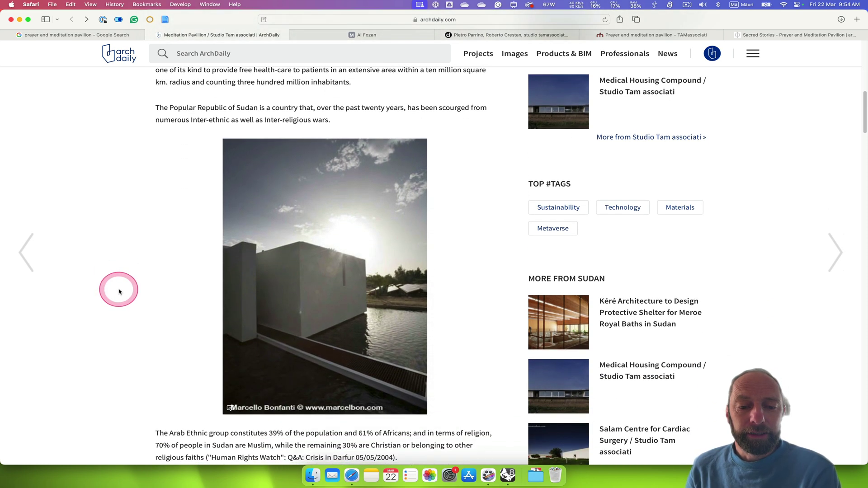
scroll(118, 292, down, 9)
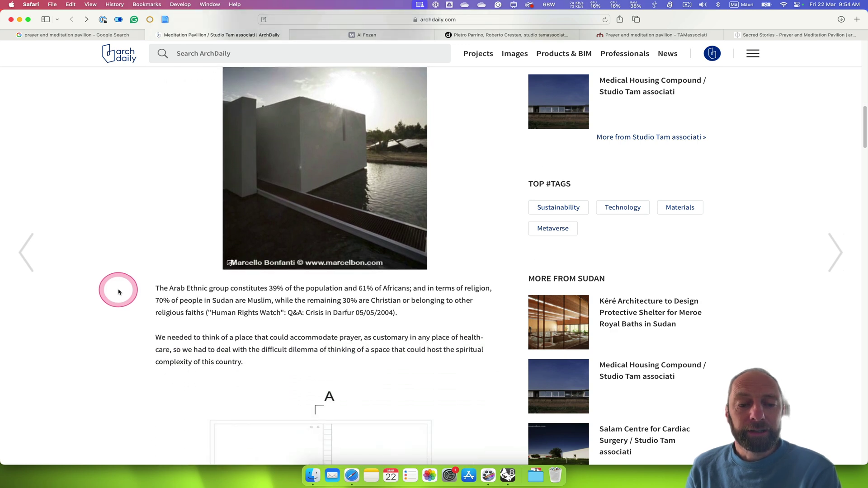
scroll(119, 291, down, 6)
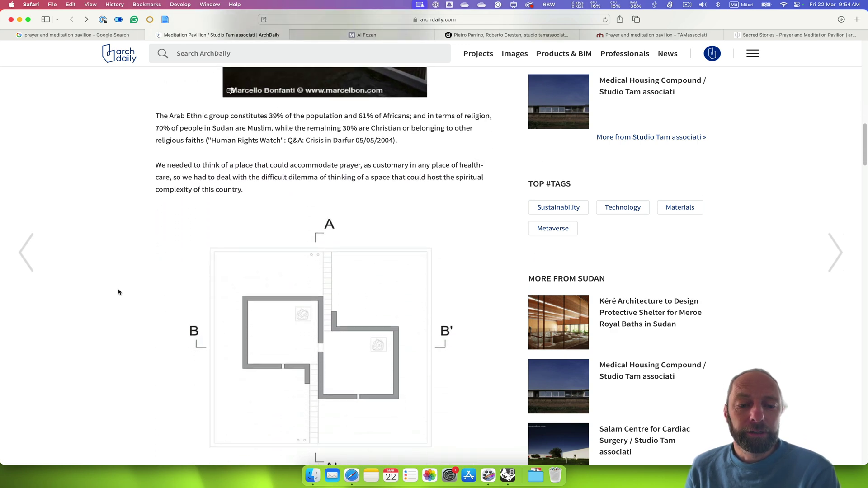
scroll(119, 291, down, 4)
click(119, 292)
scroll(119, 292, down, 3)
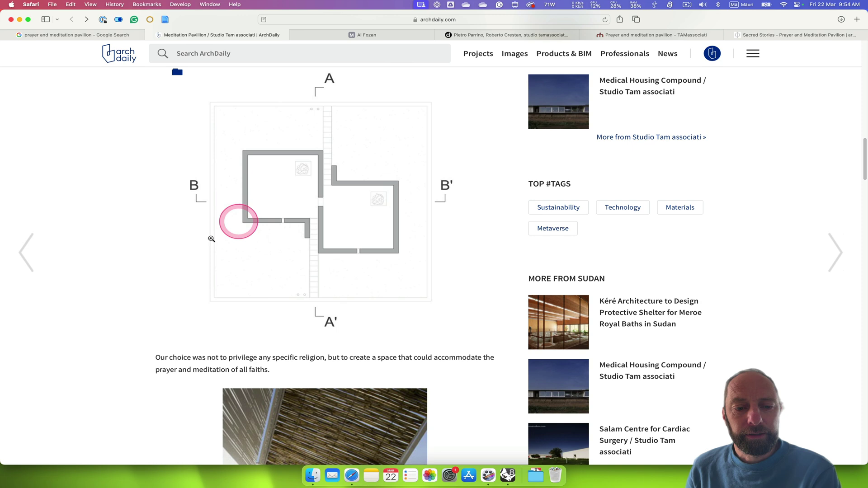
Examine the rest of the ArchDaily article, including the roof, water pool and tree photos, down to the project gallery
scroll(155, 270, down, 4)
scroll(155, 271, down, 10)
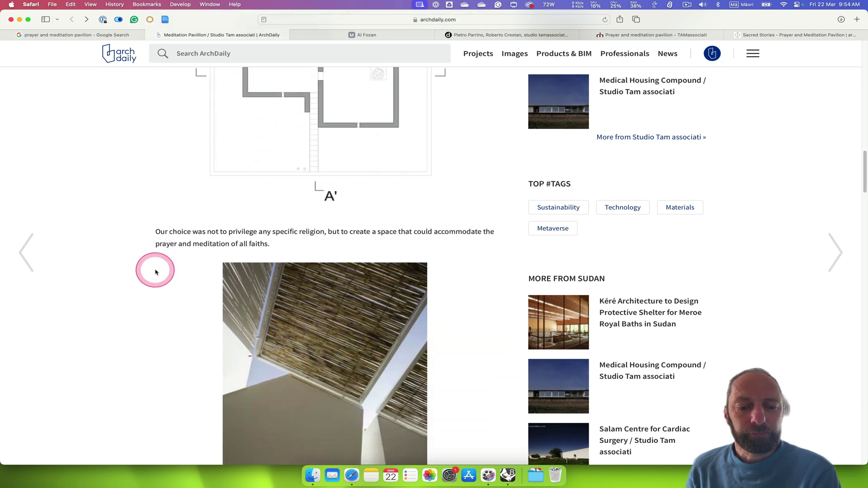
scroll(155, 271, down, 3)
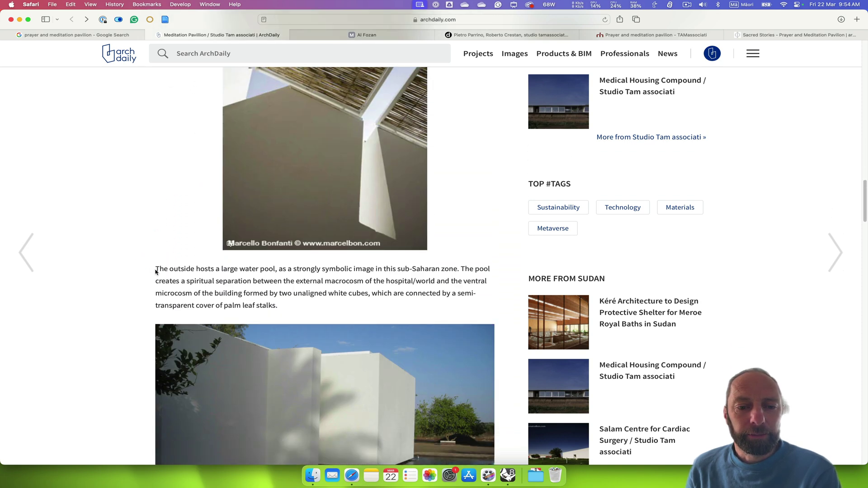
click(357, 129)
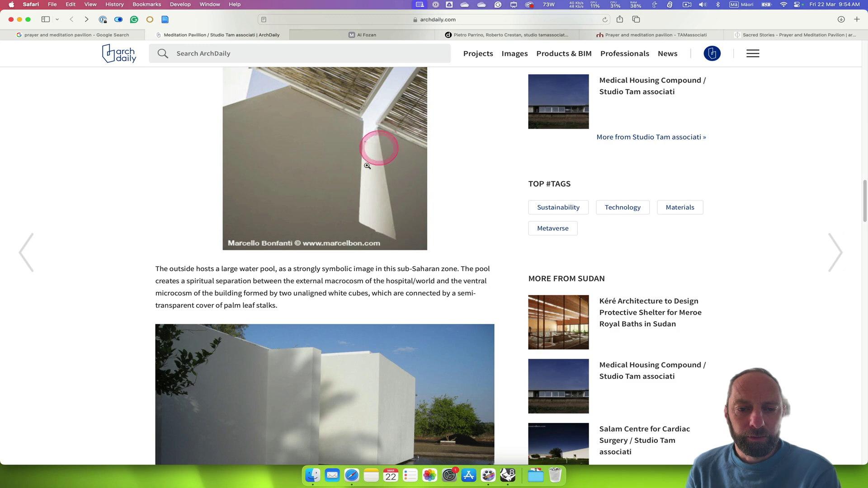
scroll(149, 236, down, 11)
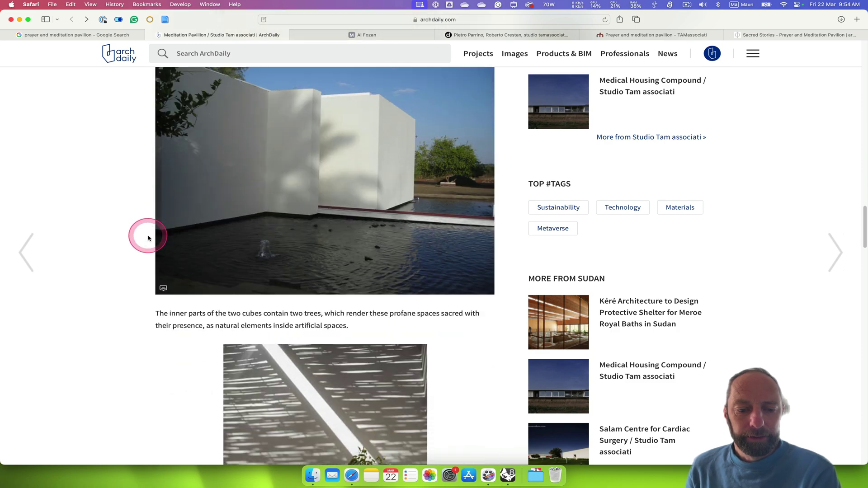
scroll(148, 239, down, 13)
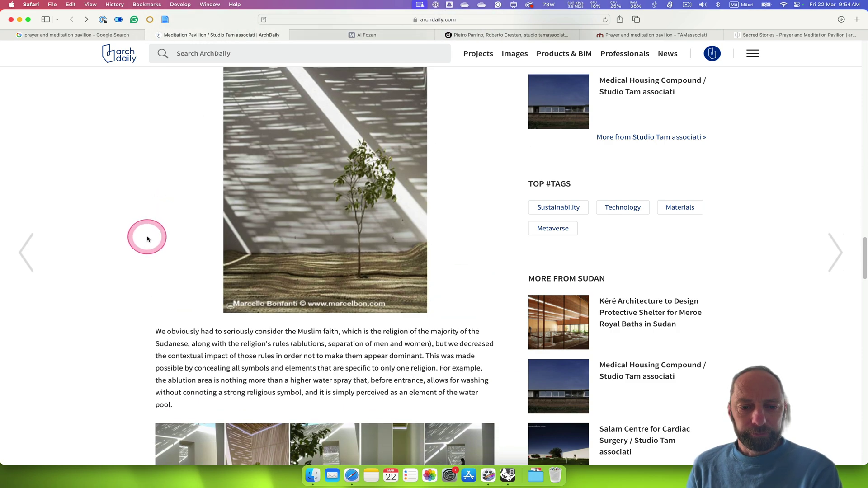
scroll(148, 239, down, 1)
scroll(163, 249, down, 8)
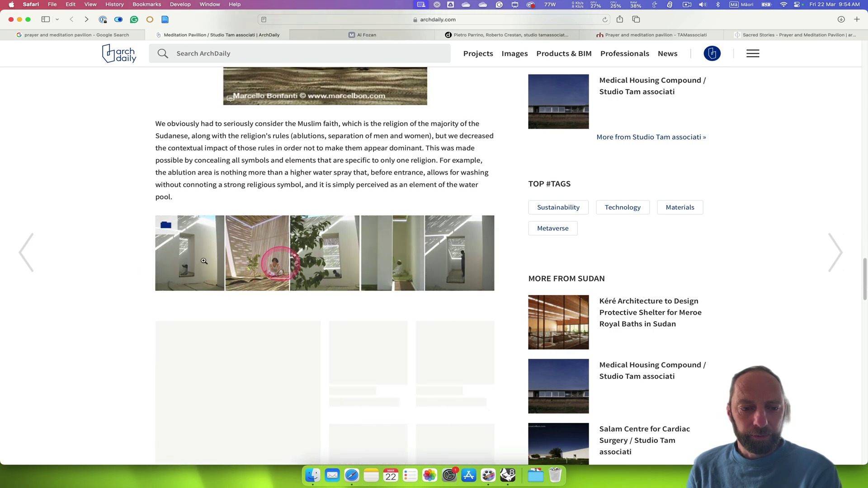
scroll(118, 278, down, 9)
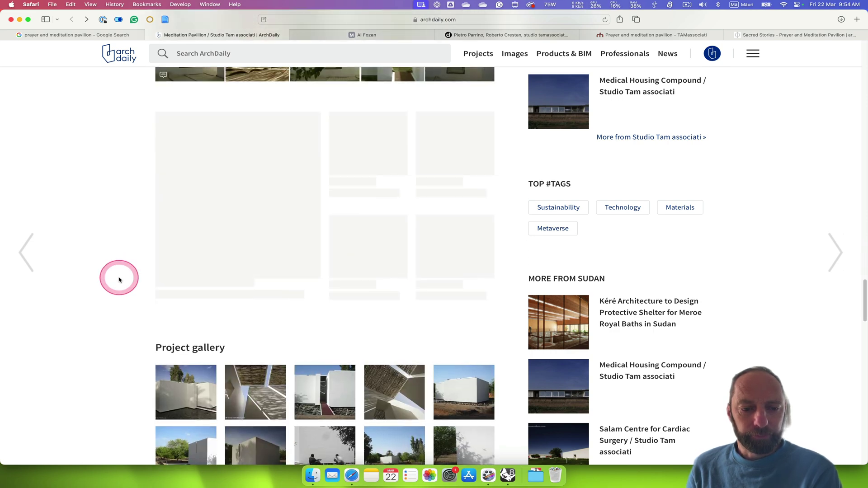
scroll(120, 280, down, 14)
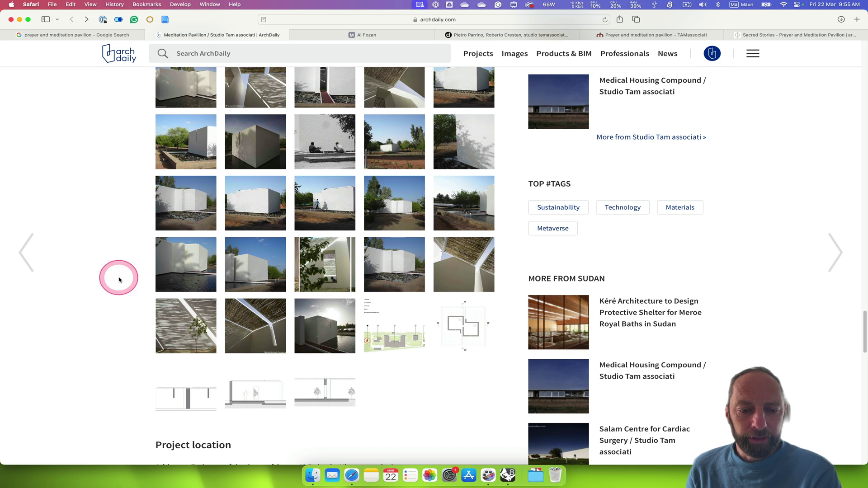
View the pavilion's floor plan, elevation and sections A-A' and B-B' in the project gallery, and return to the article
scroll(119, 280, down, 3)
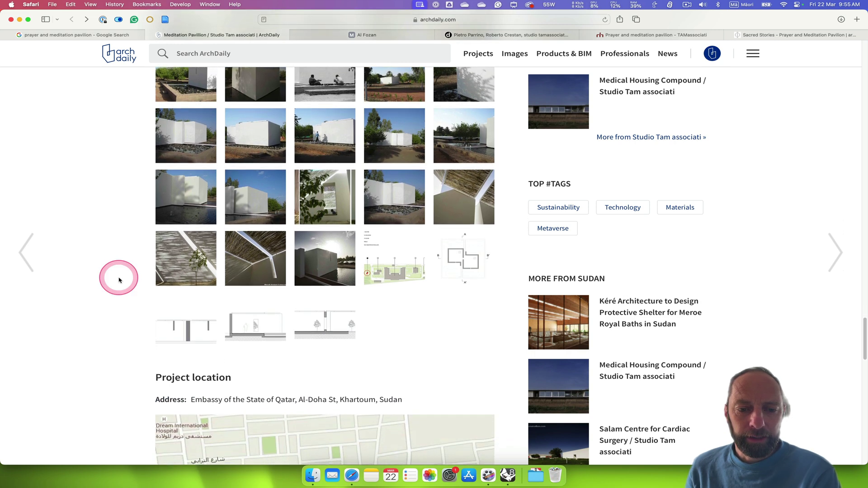
scroll(119, 280, down, 3)
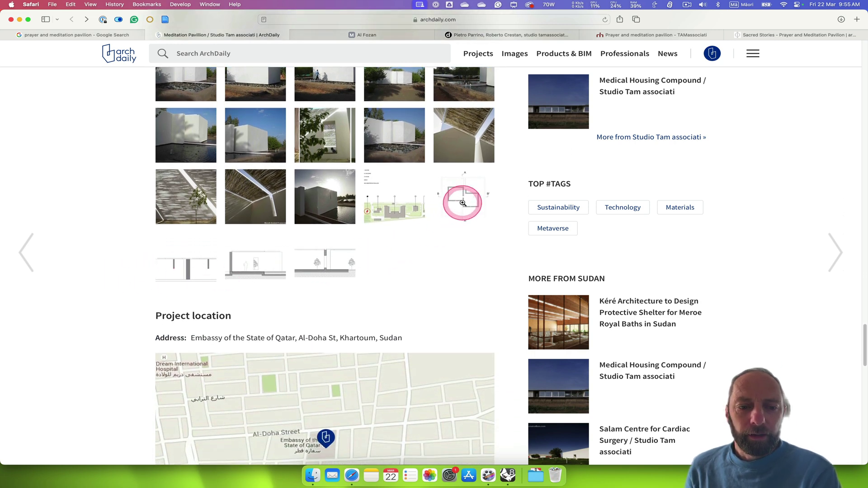
click(466, 201)
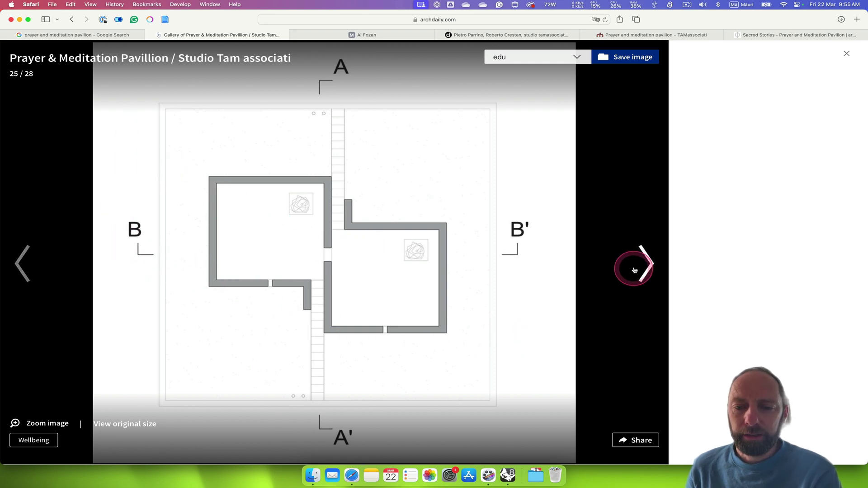
click(572, 267)
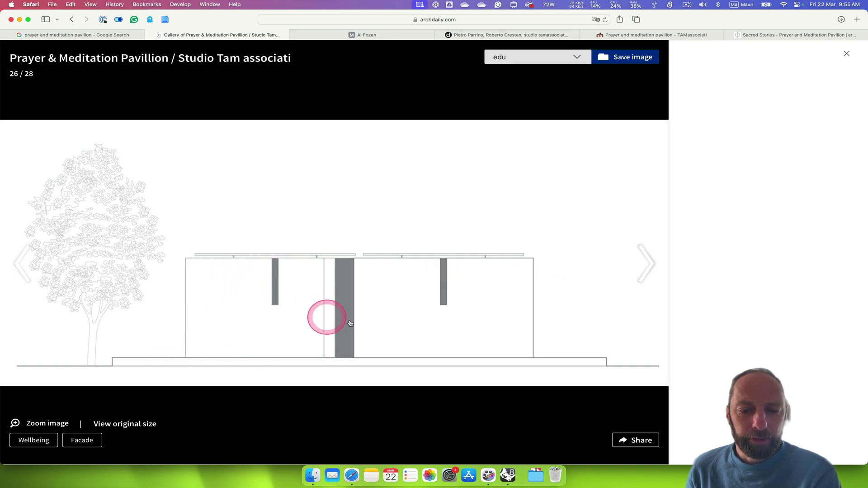
click(599, 287)
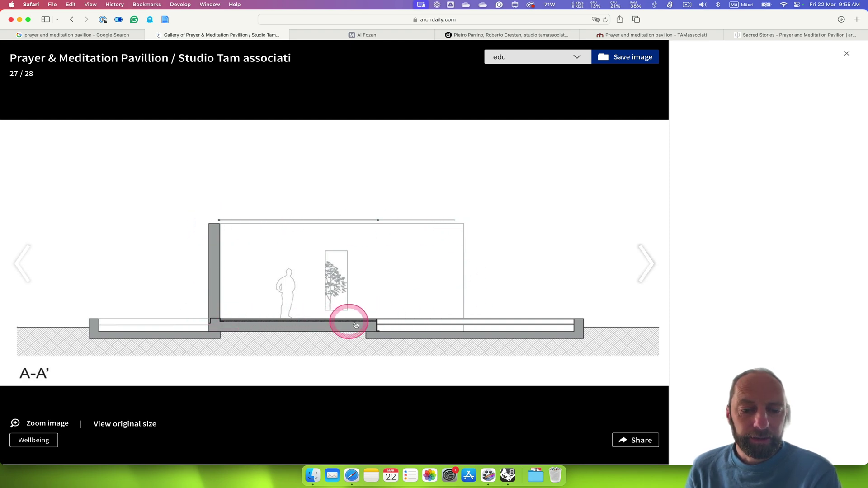
click(545, 277)
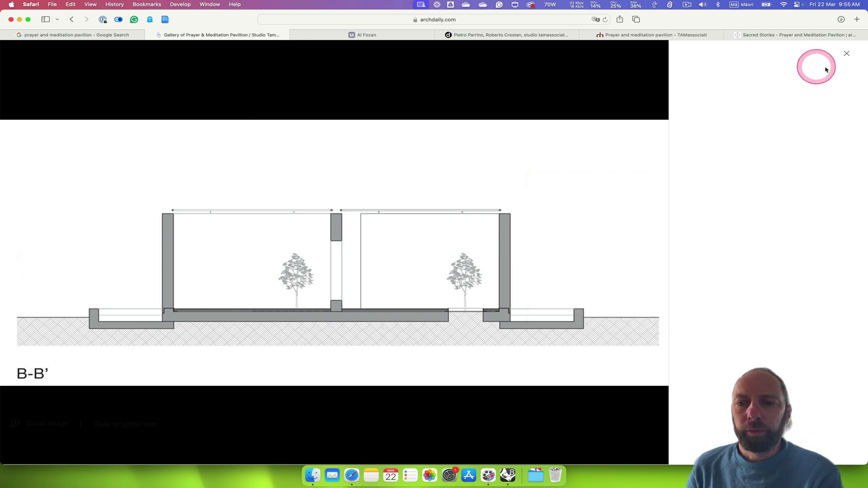
click(845, 55)
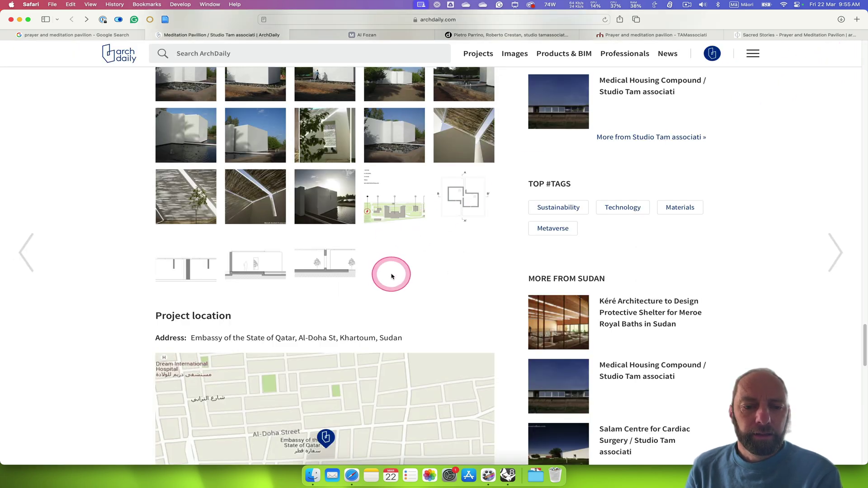
Review the pavilion's drawings on the Divisare page and its photos on the TAMassociati page
scroll(391, 276, up, 5)
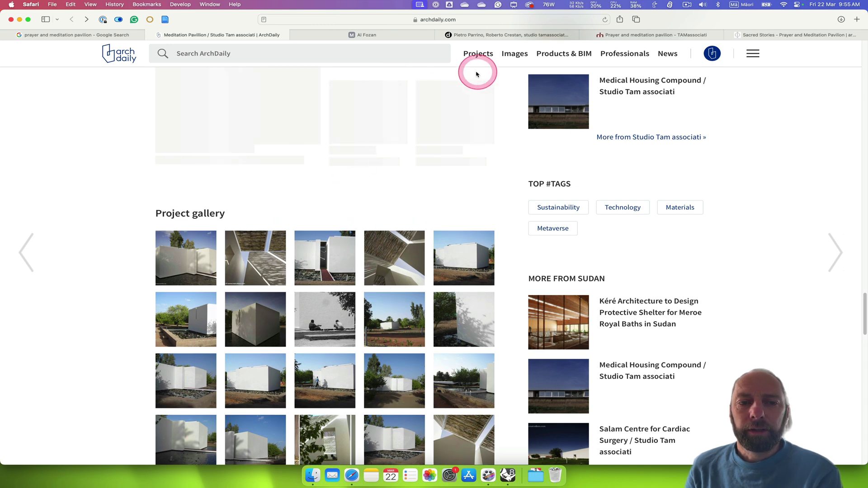
click(518, 36)
scroll(544, 280, down, 2)
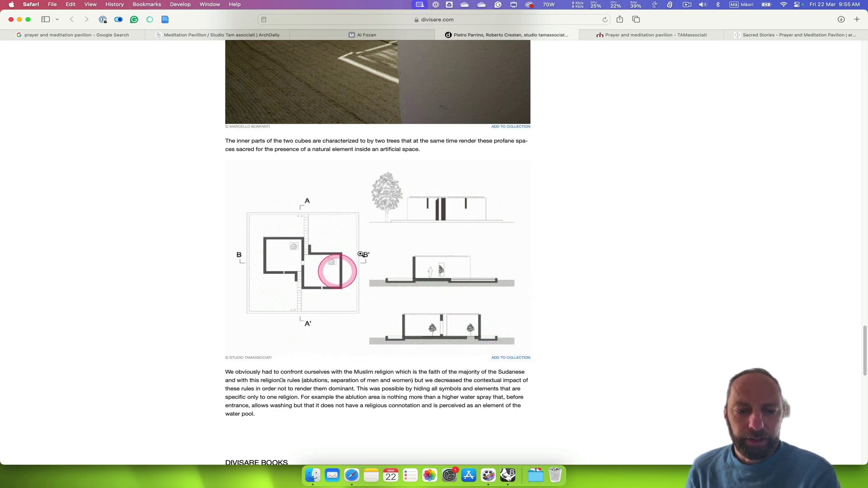
click(651, 39)
scroll(678, 262, down, 15)
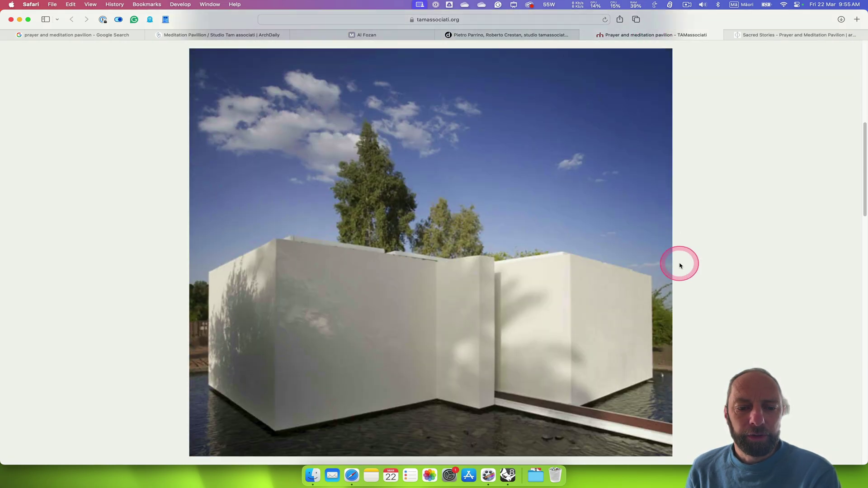
scroll(679, 266, down, 20)
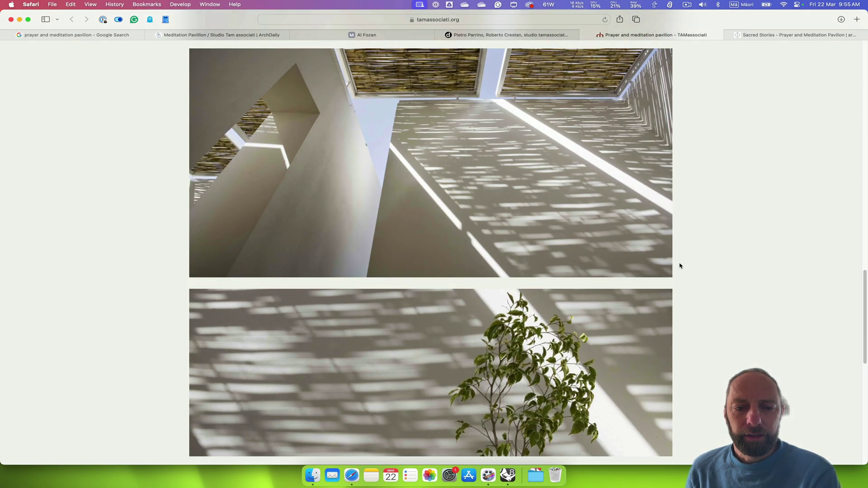
scroll(680, 262, up, 10)
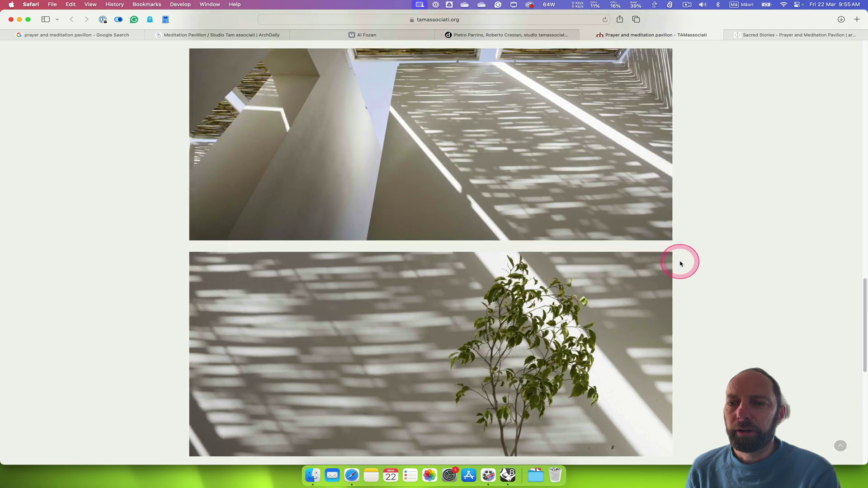
Read the Phaidon article "Sacred Stories - Prayer and Meditation Pavilion" and examine its photos down to the end
click(787, 40)
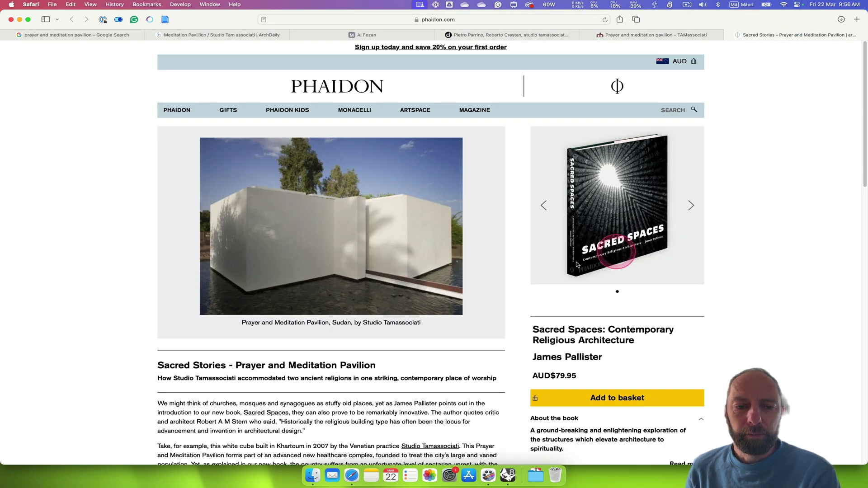
scroll(513, 274, down, 3)
scroll(513, 274, down, 15)
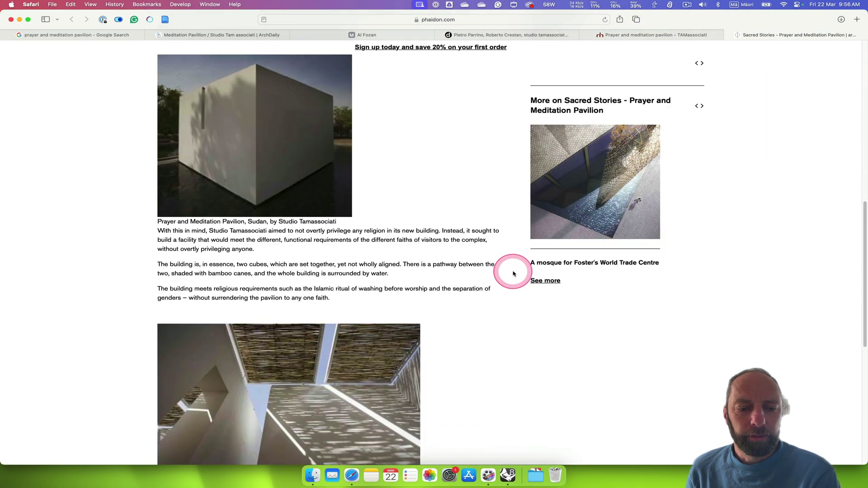
scroll(513, 274, up, 12)
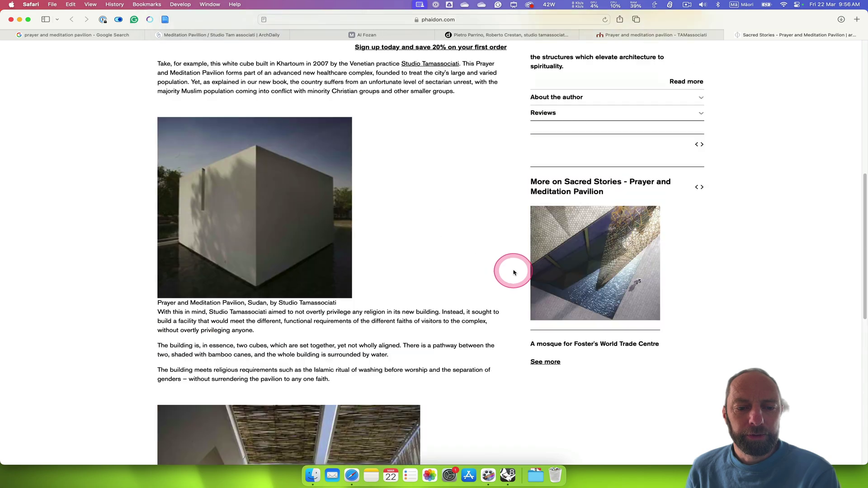
scroll(513, 273, down, 6)
scroll(513, 272, up, 3)
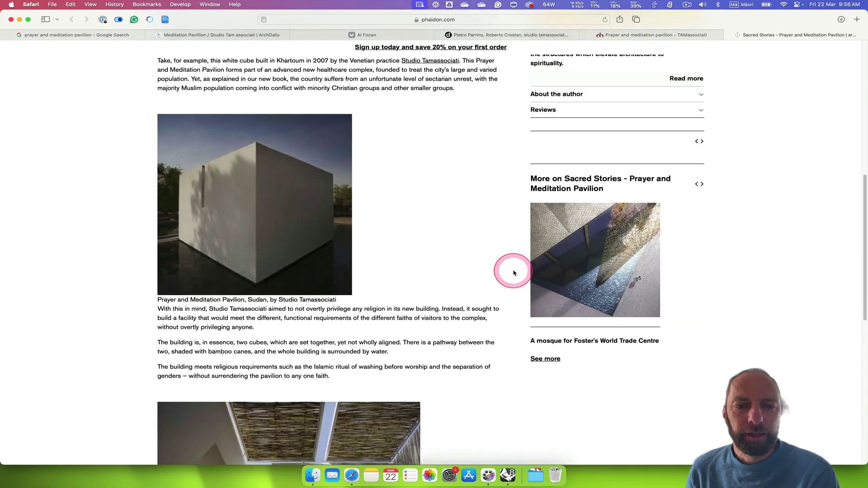
scroll(513, 272, down, 5)
scroll(527, 301, down, 8)
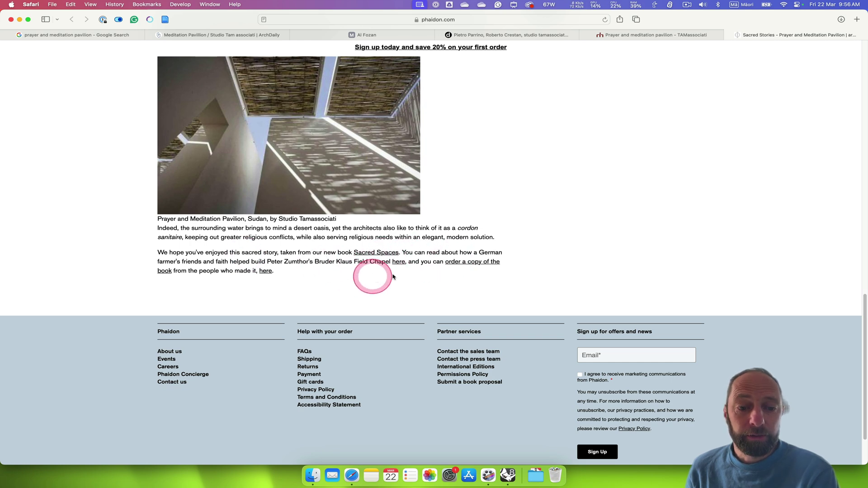
scroll(589, 227, up, 1)
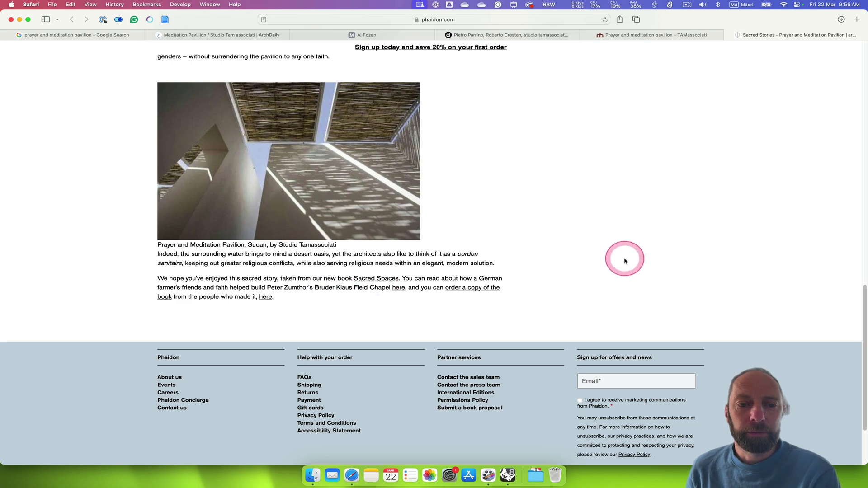
Review the pavilion's three drawings on the Mosqpedia page, including the sunlight and ventilation diagram, and return to the plan, elevation and section sheet
scroll(623, 258, down, 2)
key(super+Up)
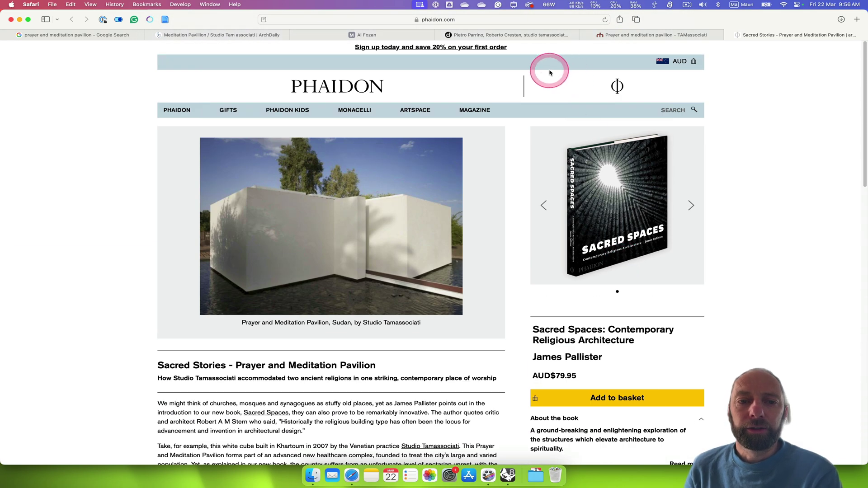
click(379, 38)
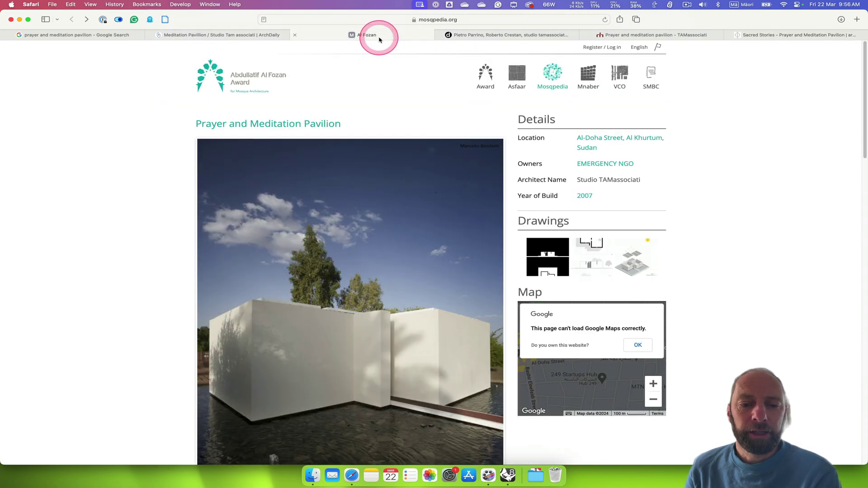
scroll(378, 256, down, 1)
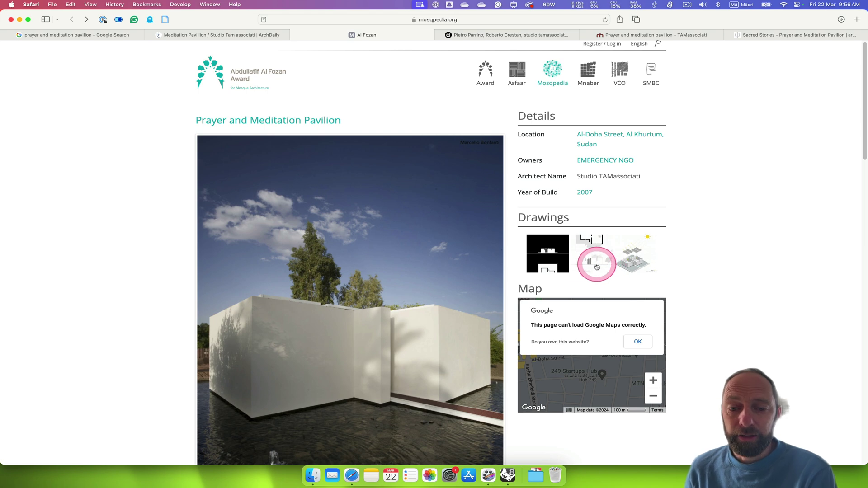
click(548, 252)
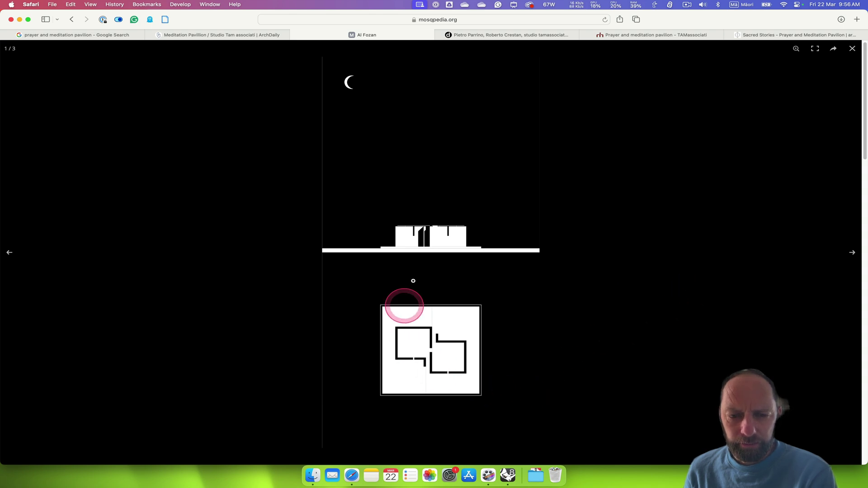
click(849, 255)
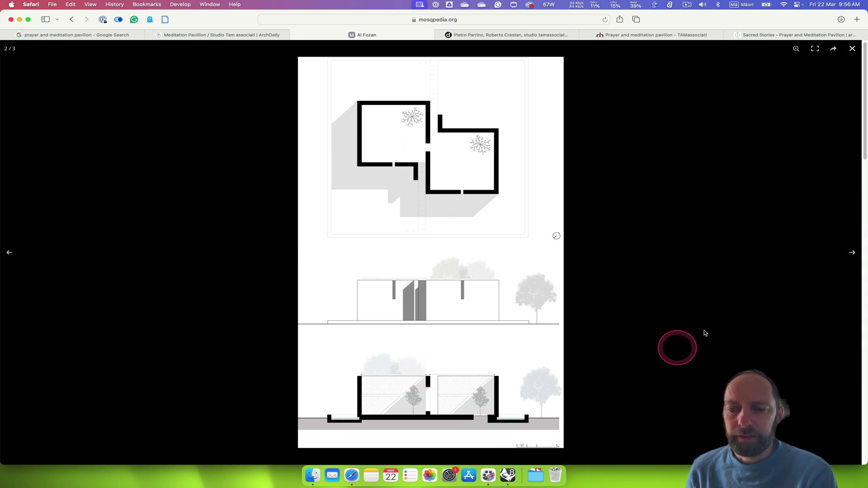
click(851, 254)
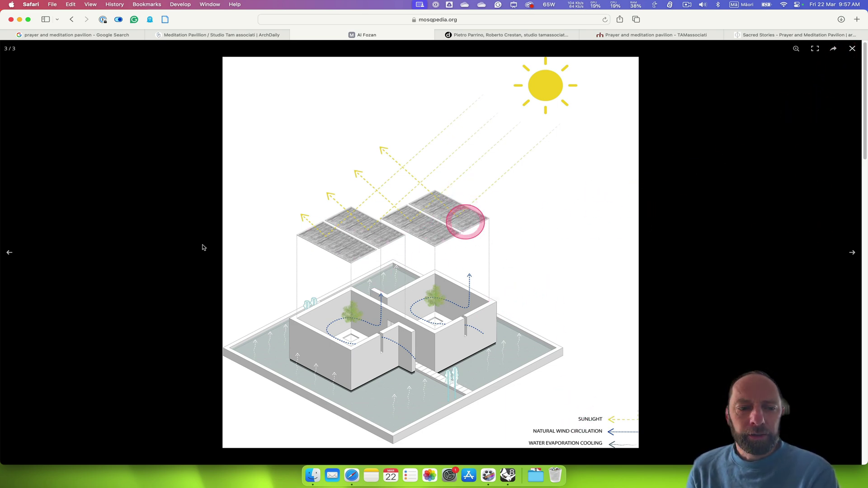
click(7, 254)
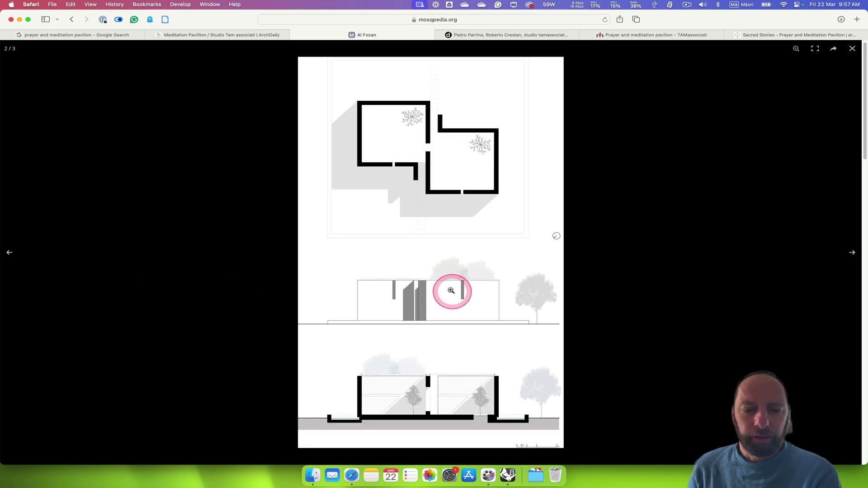
right_click(421, 269)
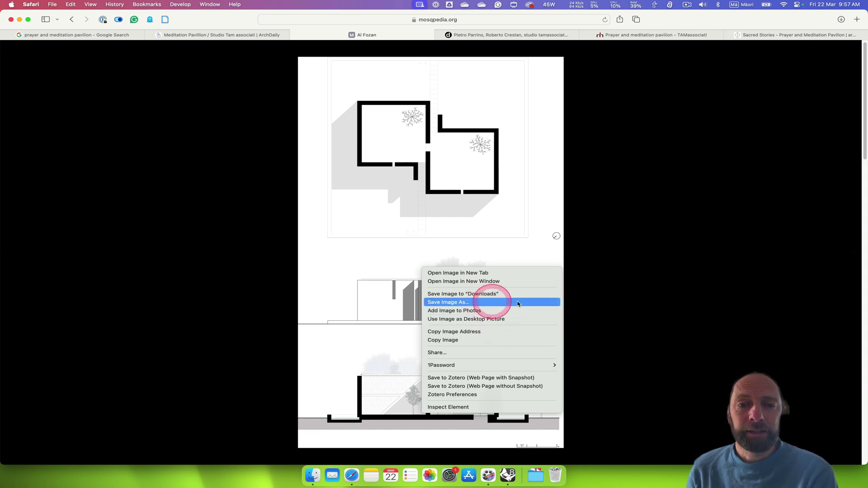
click(660, 304)
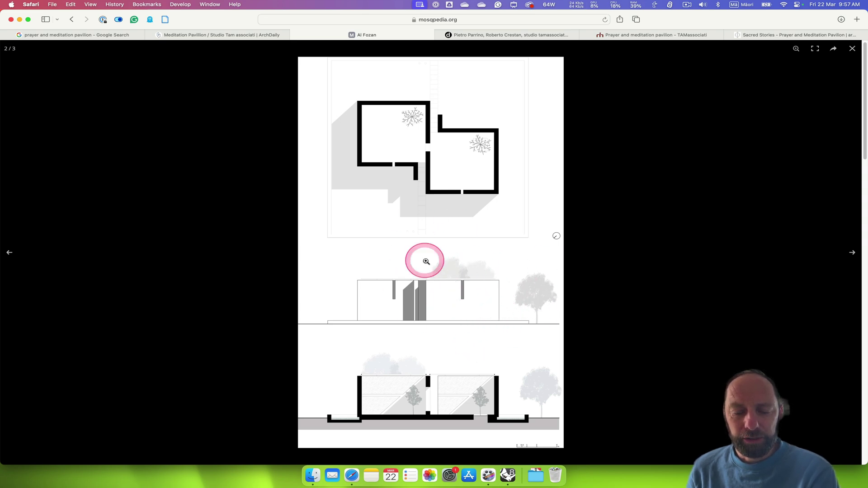
Switch to Rhino and examine the pavilion's Grasshopper definition from its sliders through to the final components, enlarging its window temporarily
click(506, 477)
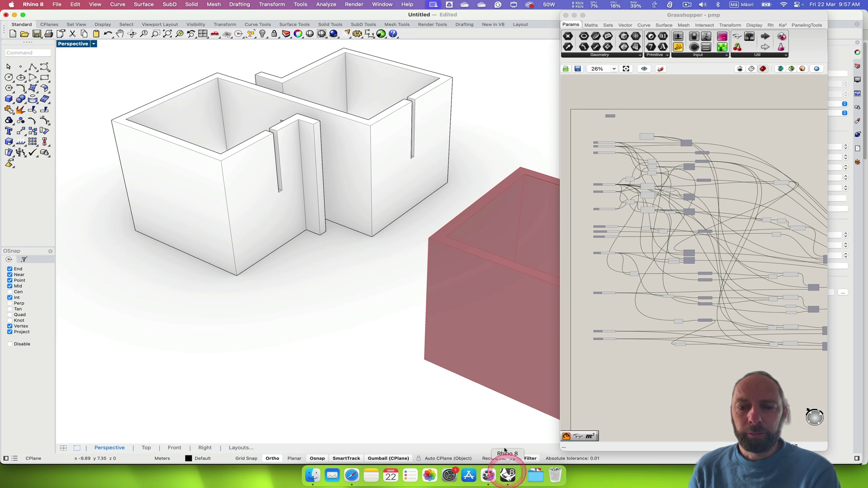
click(370, 314)
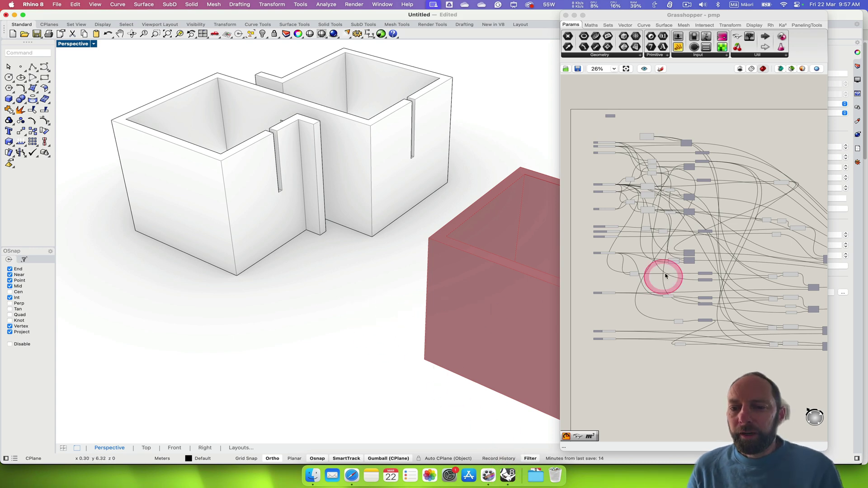
drag(559, 206, 232, 194)
scroll(354, 294, down, 2)
scroll(361, 297, up, 5)
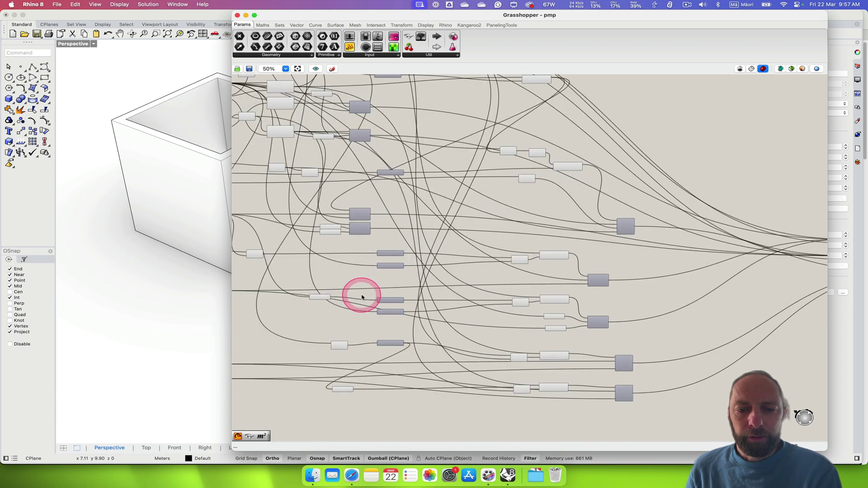
scroll(316, 218, up, 2)
scroll(471, 335, down, 7)
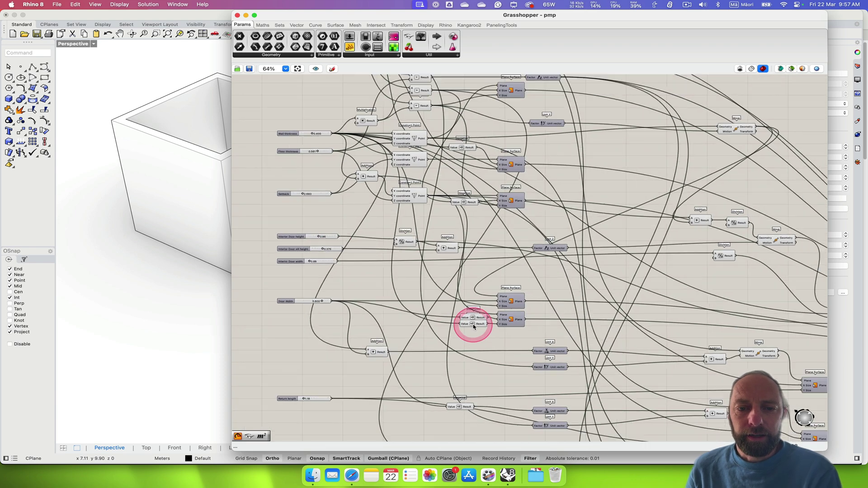
scroll(474, 327, up, 2)
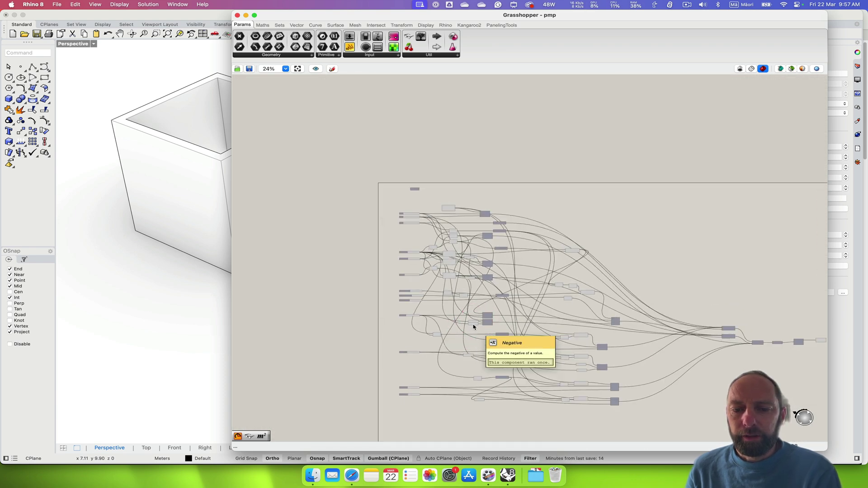
right_drag(562, 316, 605, 271)
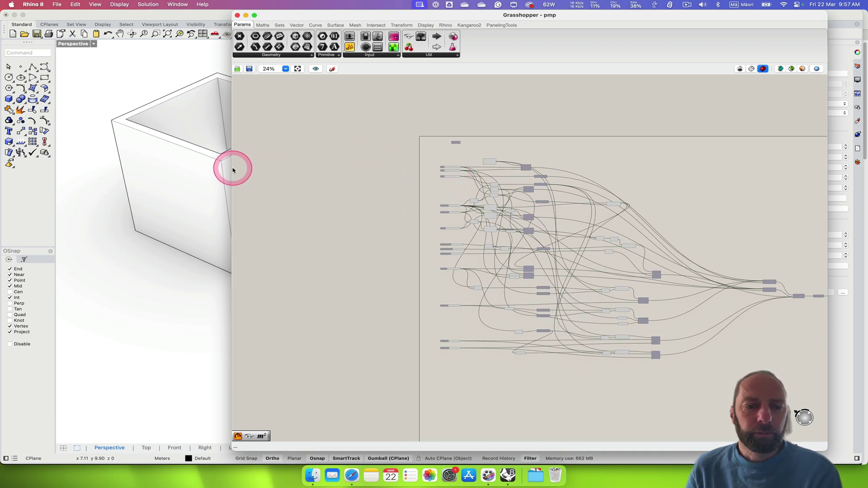
drag(231, 168, 568, 186)
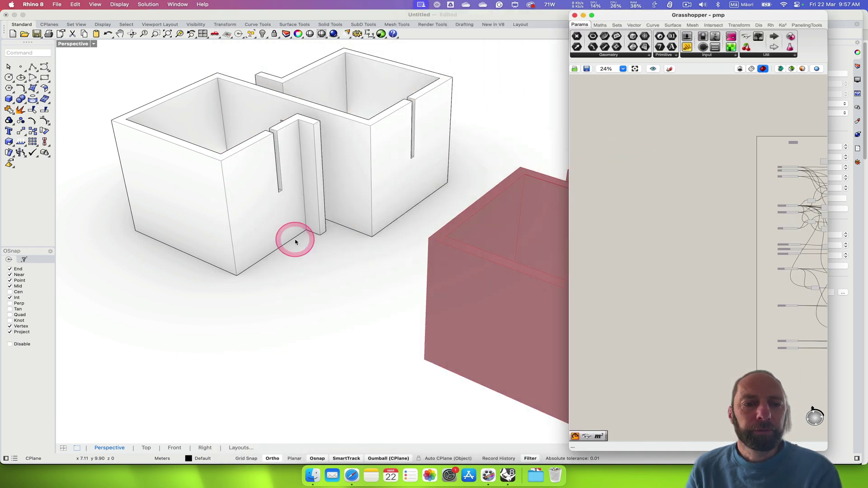
Show the model in a maximized Top view with free space beside the pavilion plans
scroll(79, 54, down, 5)
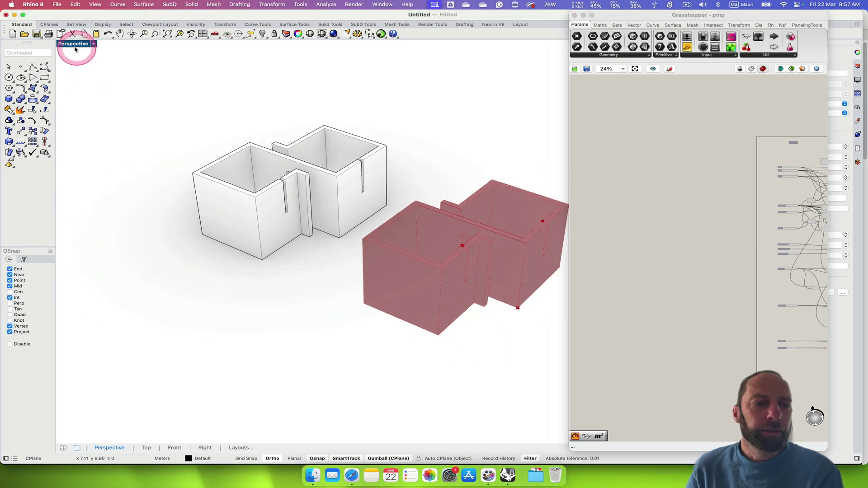
double_click(75, 46)
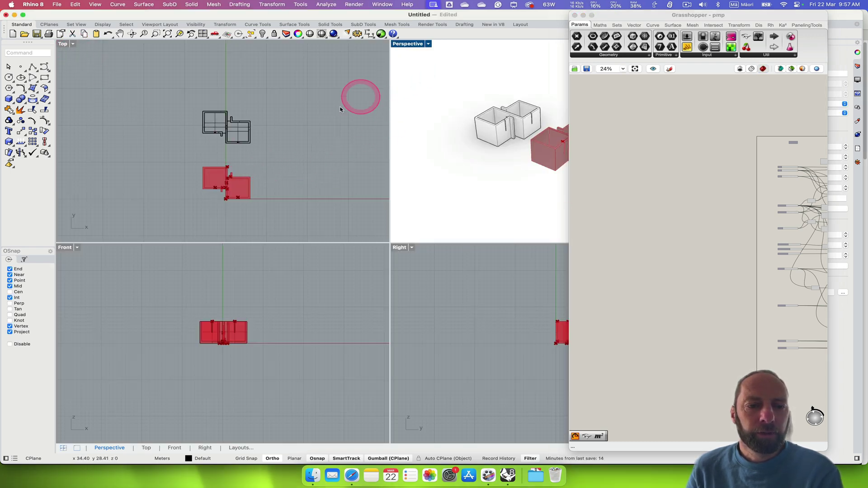
double_click(64, 43)
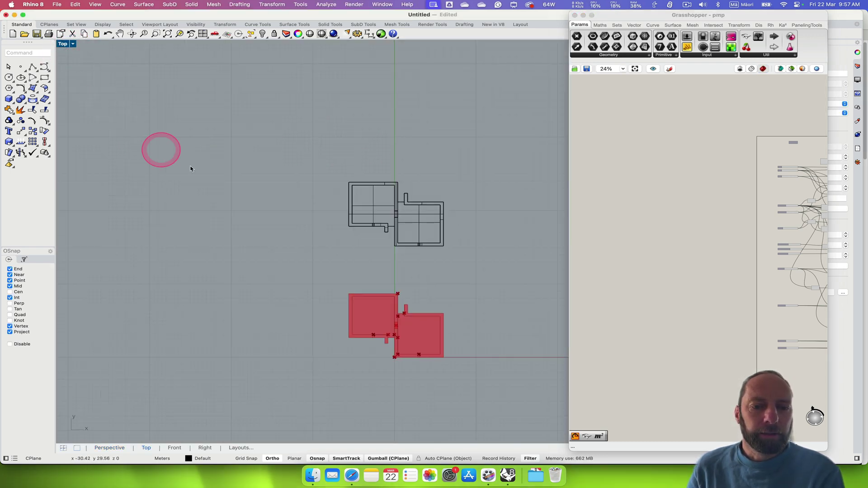
scroll(291, 256, down, 6)
scroll(290, 254, up, 5)
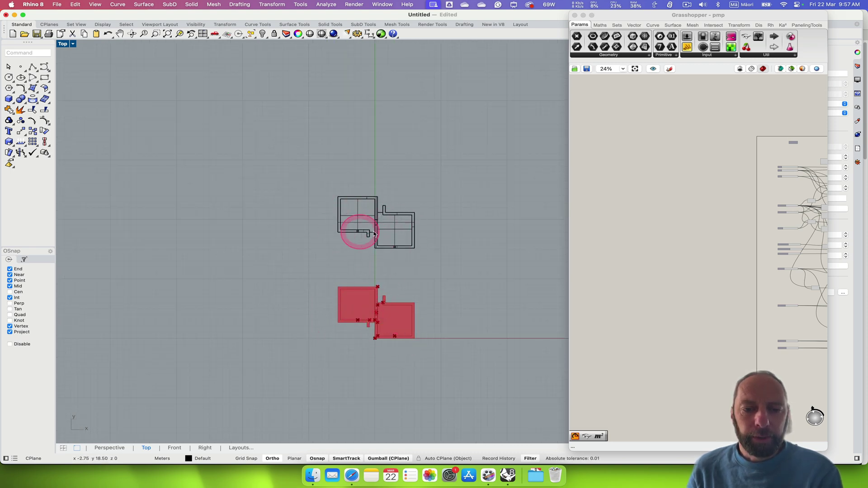
right_drag(248, 266, 333, 248)
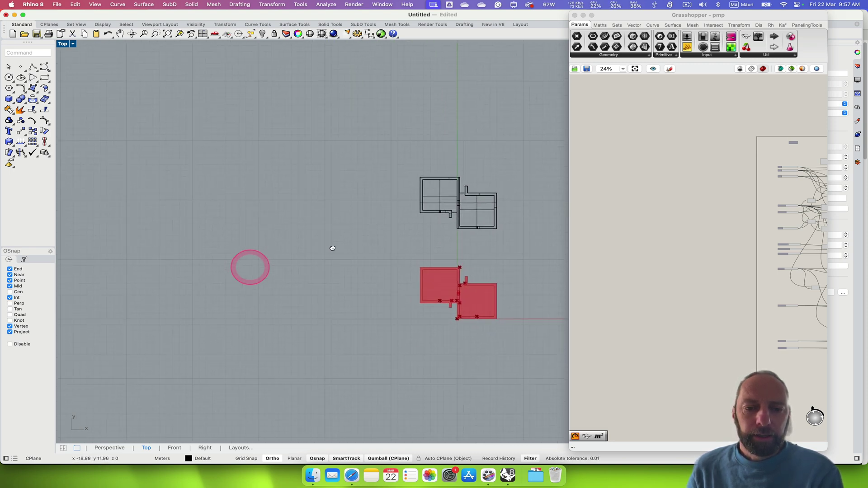
Insert PMP_drawings.jpg with the Picture command in the Top view, about 22 m wide, beside the existing pavilion geometry
click(20, 53)
key(Return)
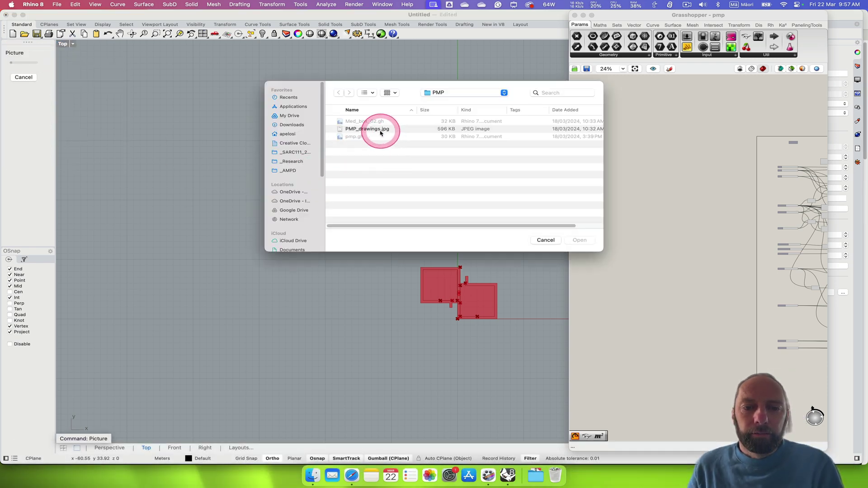
click(380, 130)
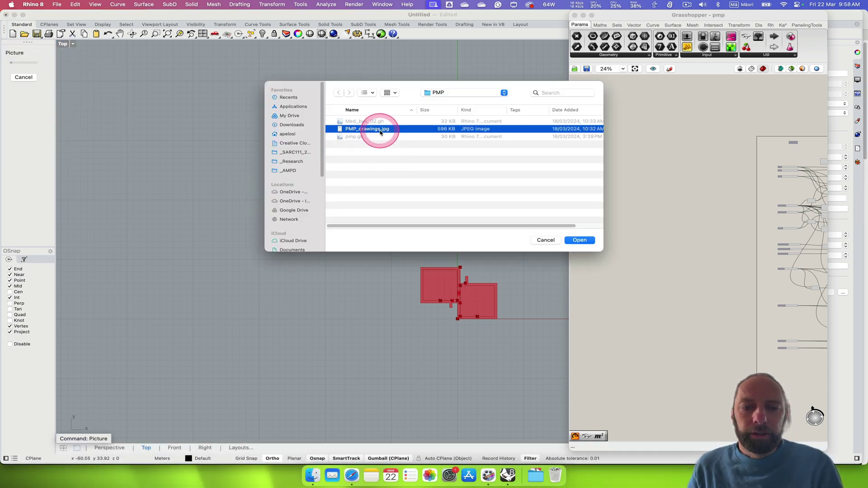
click(580, 240)
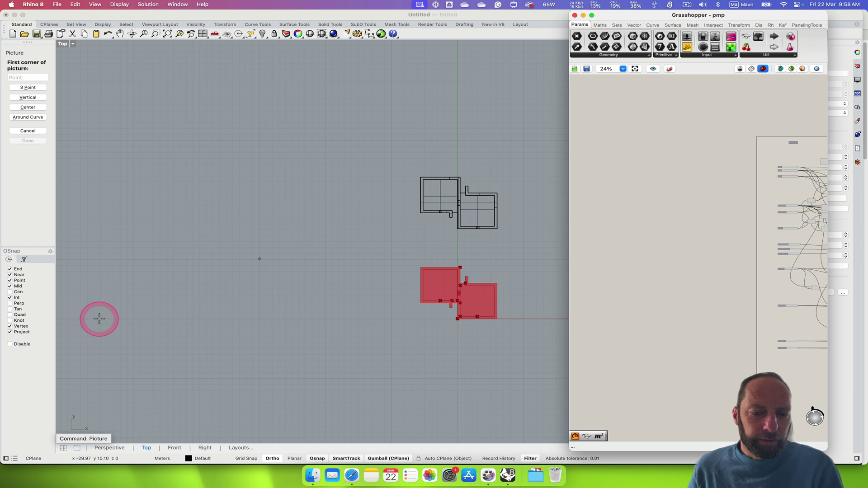
click(99, 319)
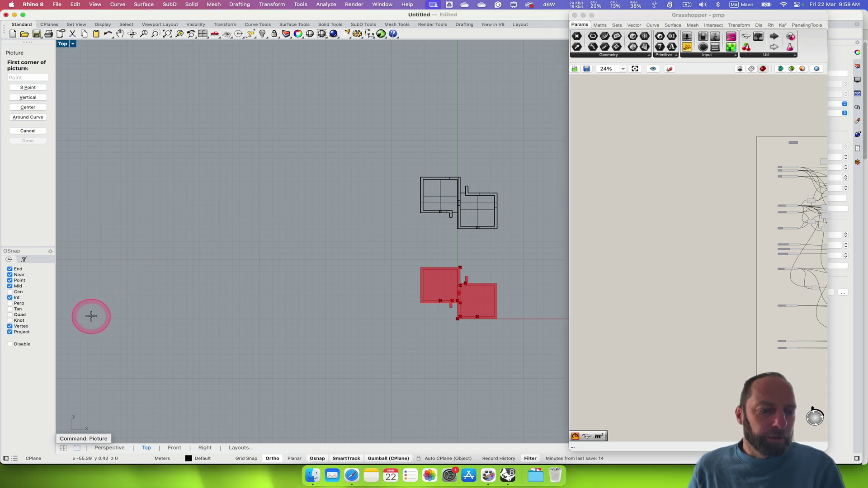
click(91, 318)
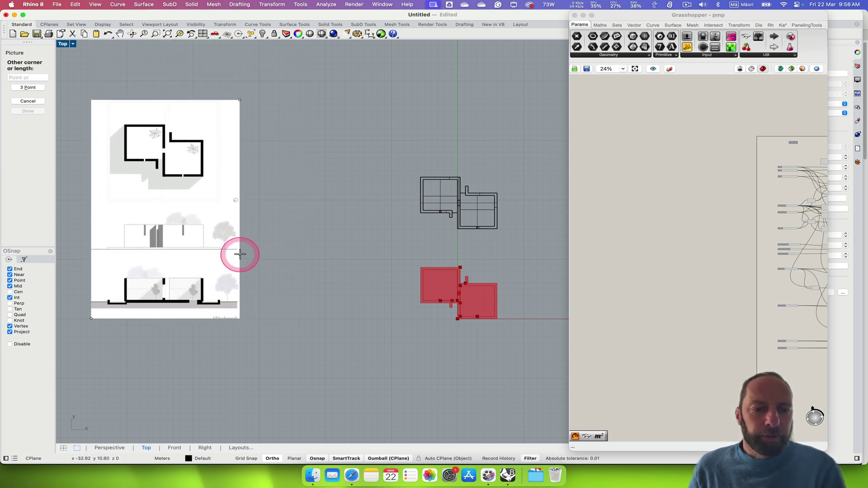
click(240, 257)
click(287, 267)
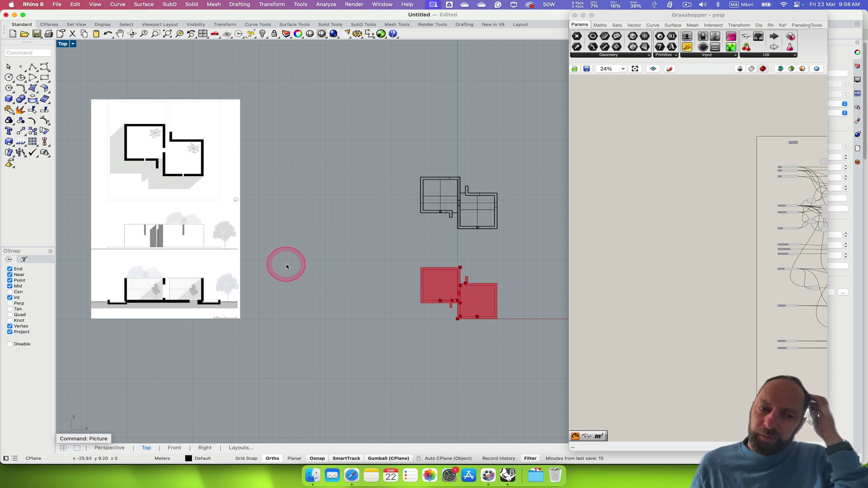
Close the Grasshopper window to clear the view around the scale bar of the placed drawing
right_drag(154, 324, 251, 276)
scroll(251, 277, up, 5)
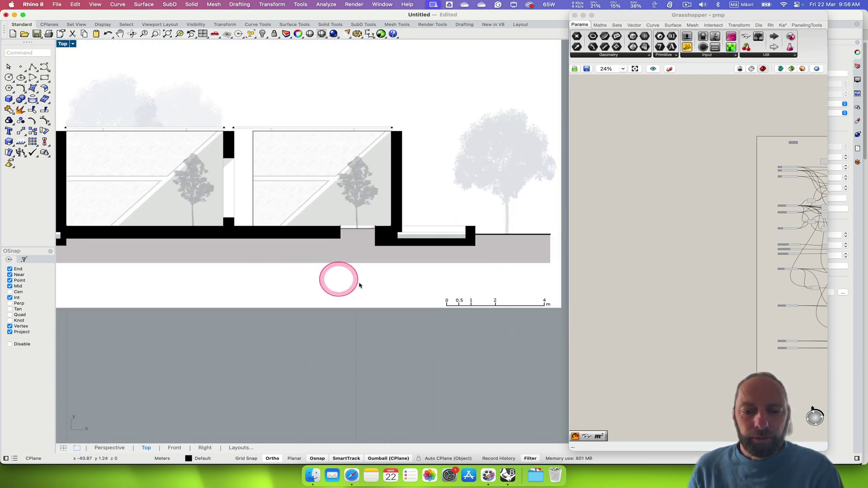
right_drag(394, 295, 280, 287)
click(560, 28)
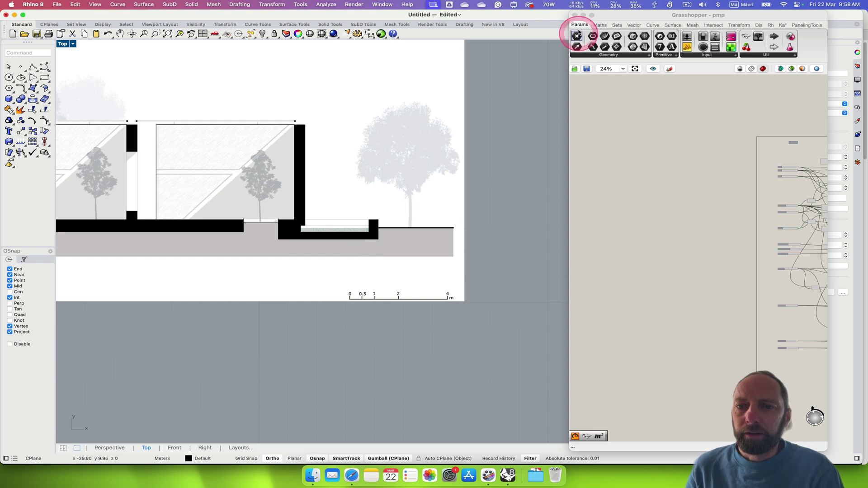
click(574, 15)
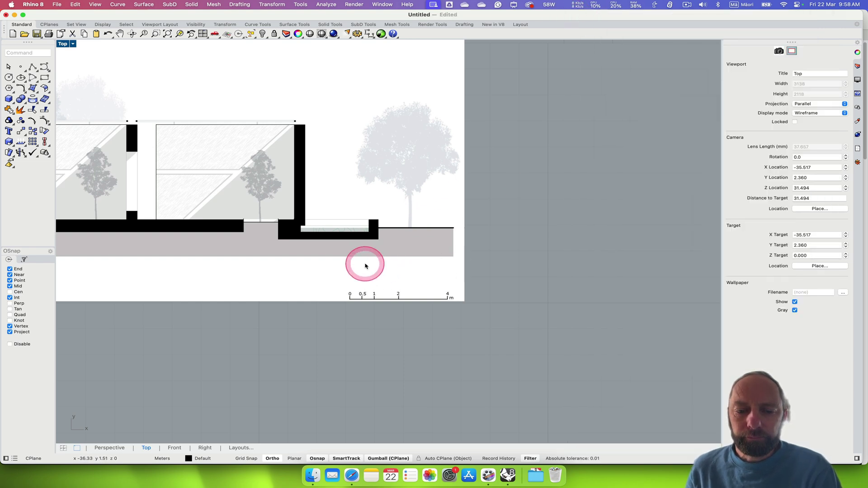
Measure the drawing's scale bar from the 0 mark to the 4 m mark with the Distance command
scroll(364, 262, left, 3)
scroll(462, 331, up, 5)
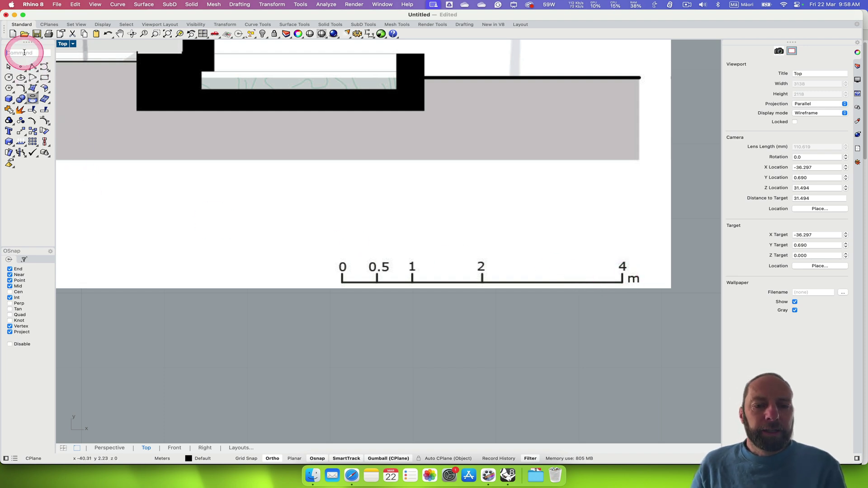
text(Dit)
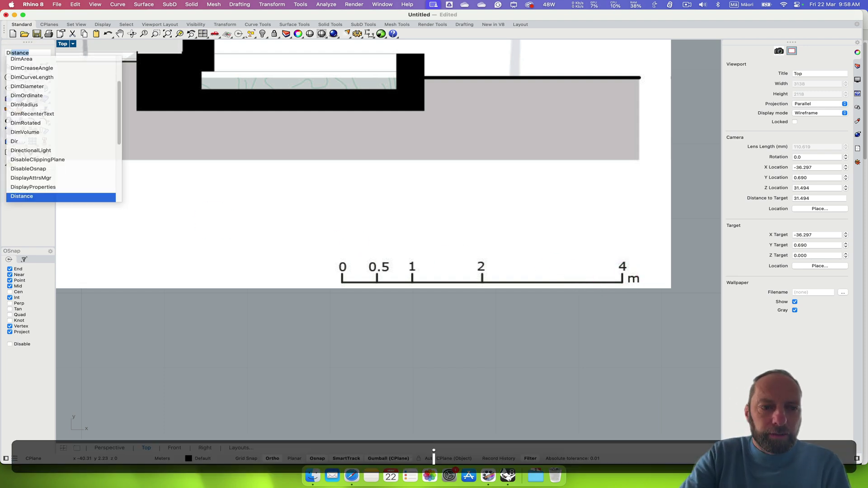
key(BackSpace)
text(s)
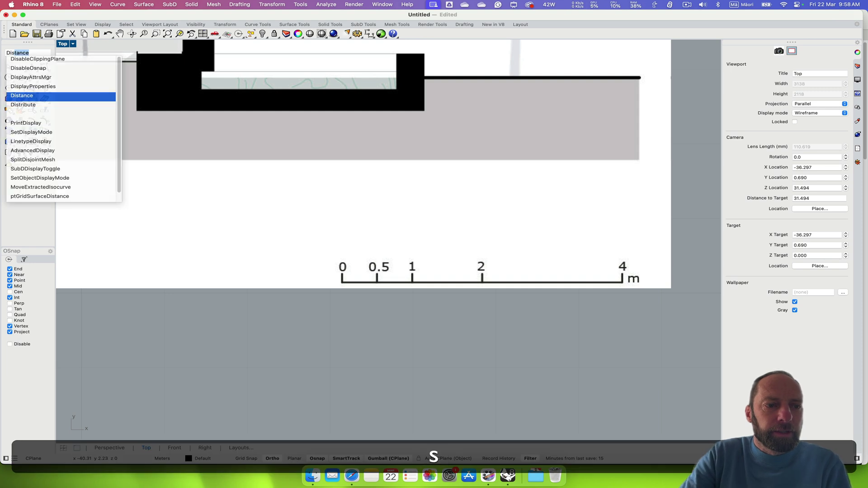
key(Return)
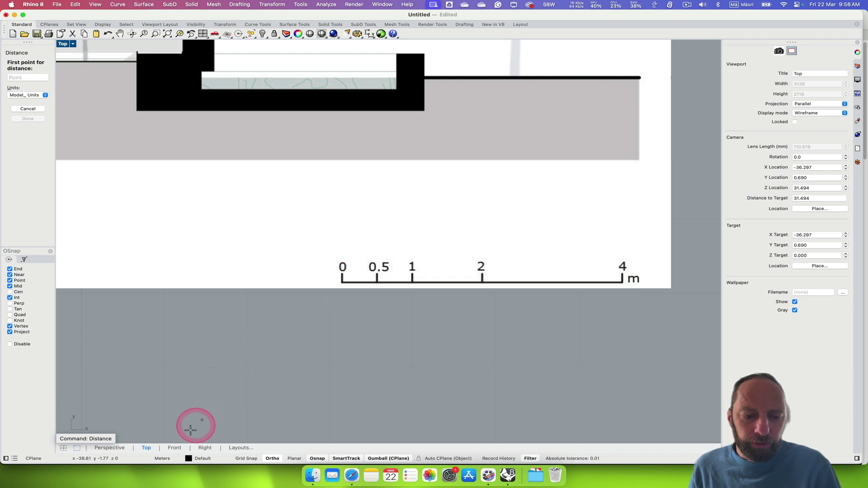
click(342, 281)
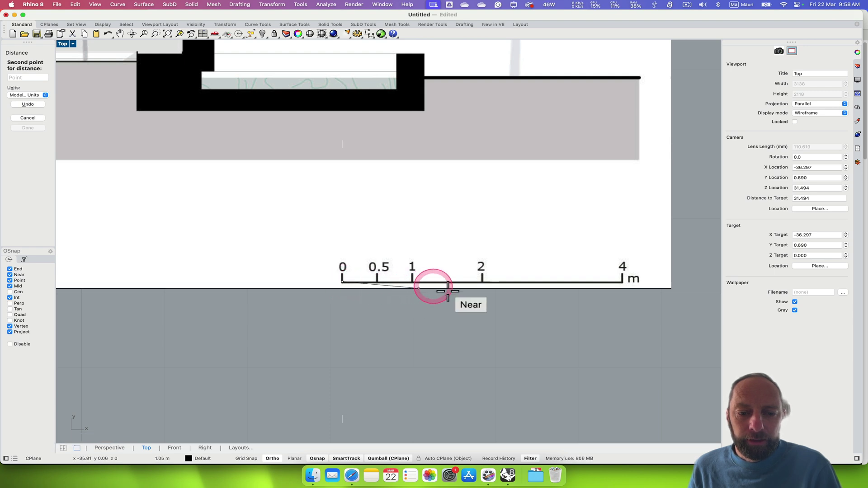
key(shift)
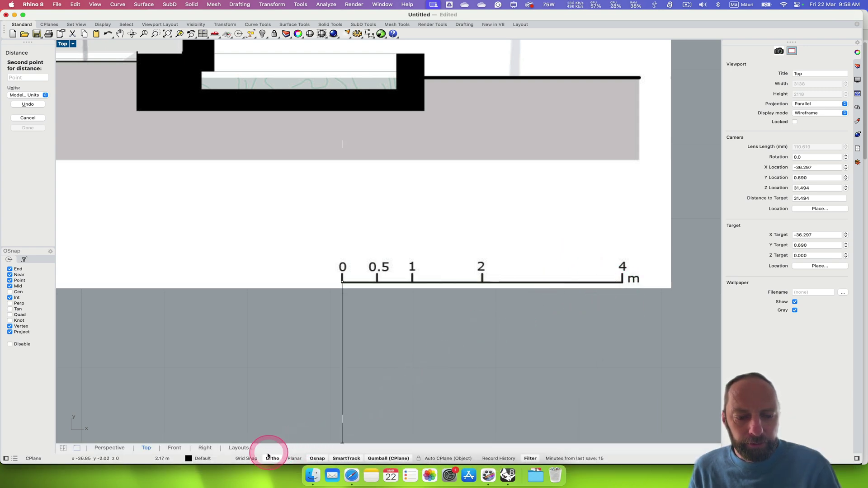
click(622, 283)
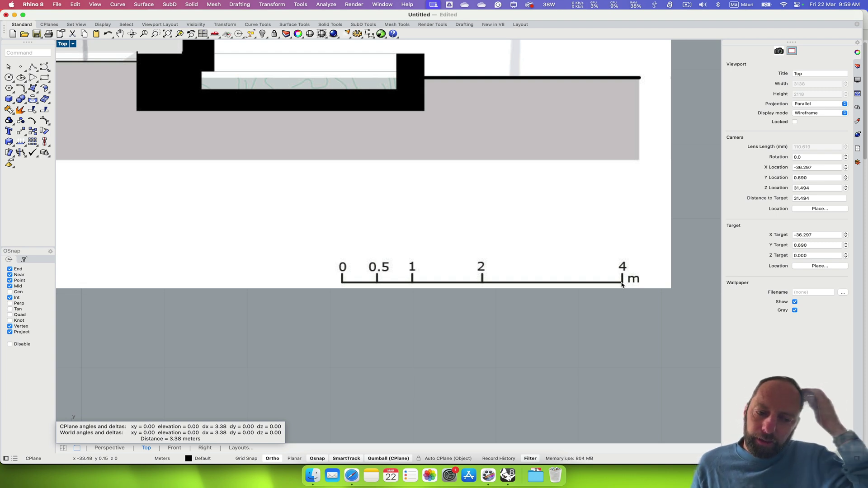
Scale the PMP_drawings.jpg picture with Scale2D from the scale bar's 0 mark, making the 0 to 4 m span measure 4 m
click(594, 290)
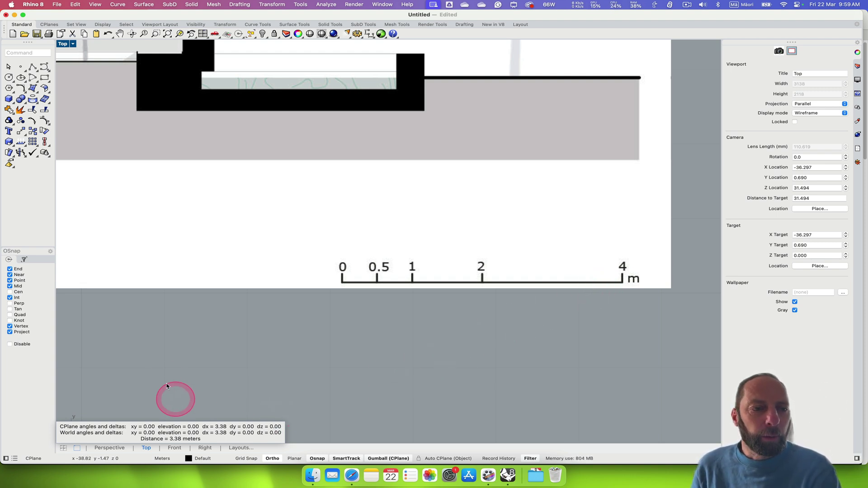
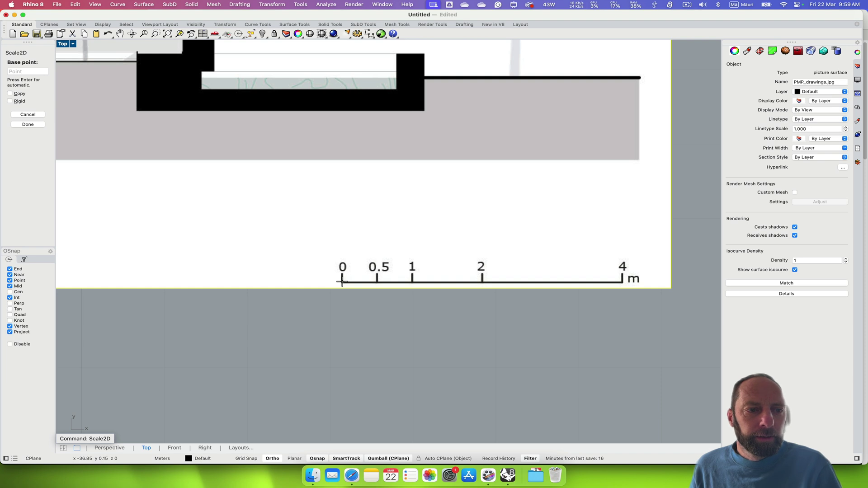
click(342, 282)
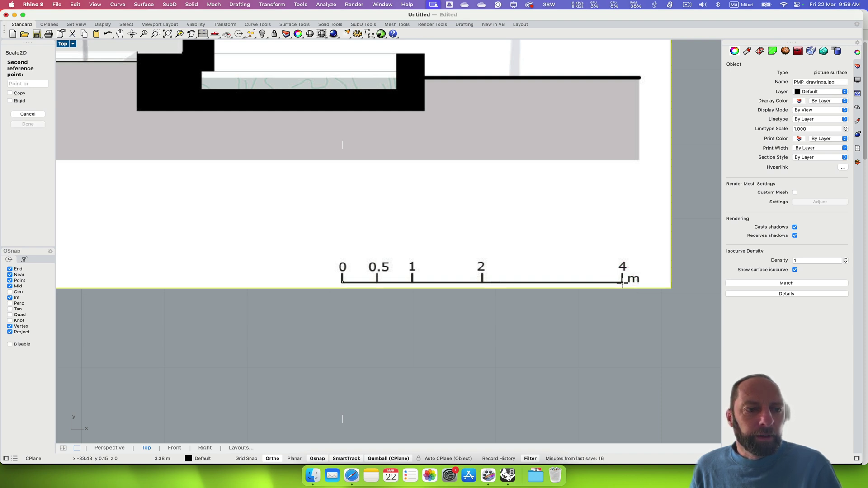
drag(622, 283, 666, 318)
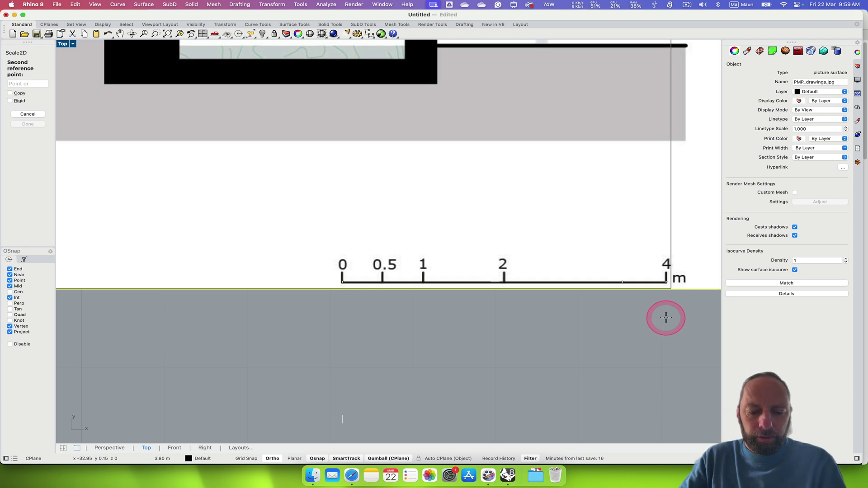
text(4)
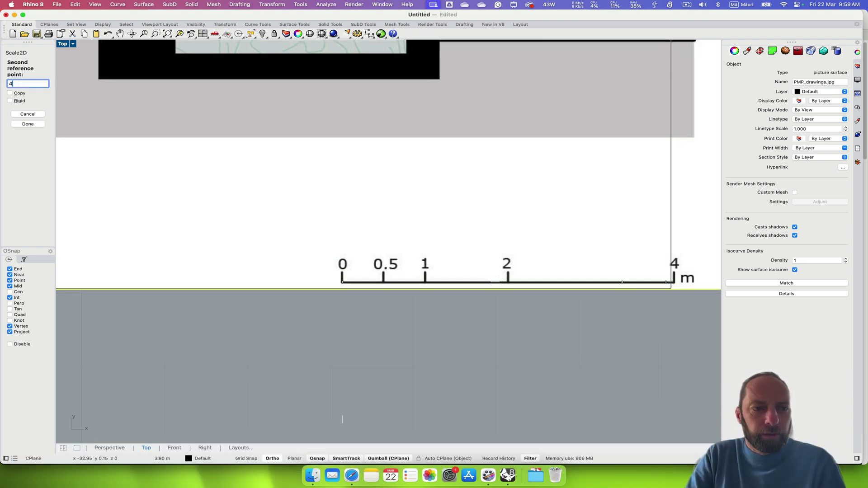
key(Return)
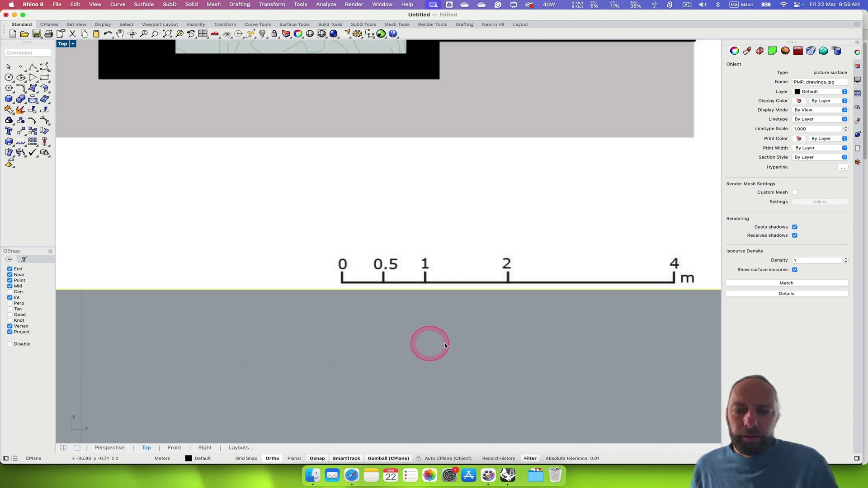
Check the scaled picture by measuring its scale bar again between the 0 and 4 m marks
scroll(429, 345, right, 5)
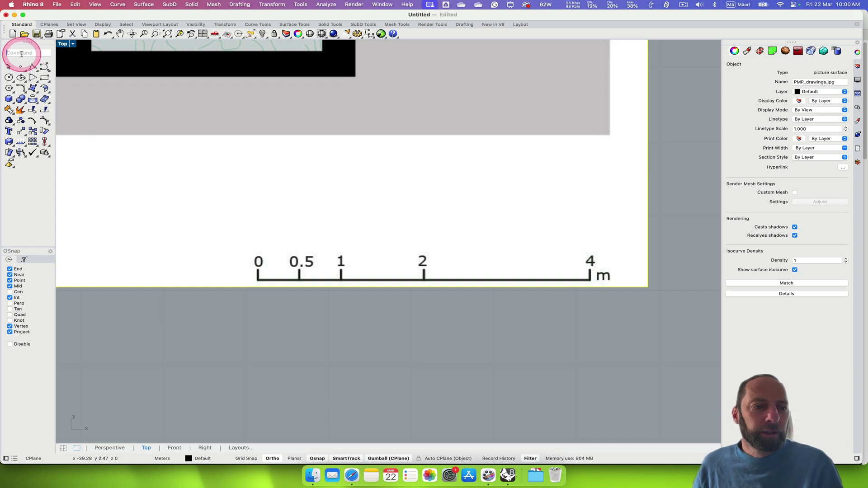
text(d)
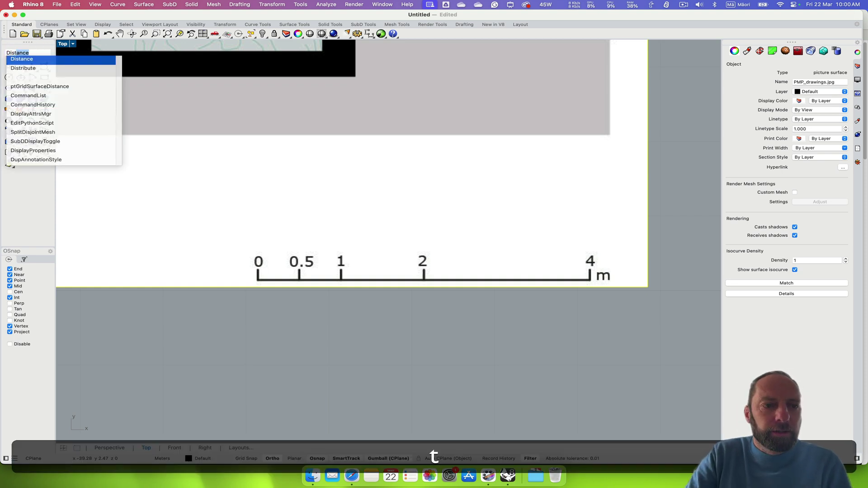
key(Return)
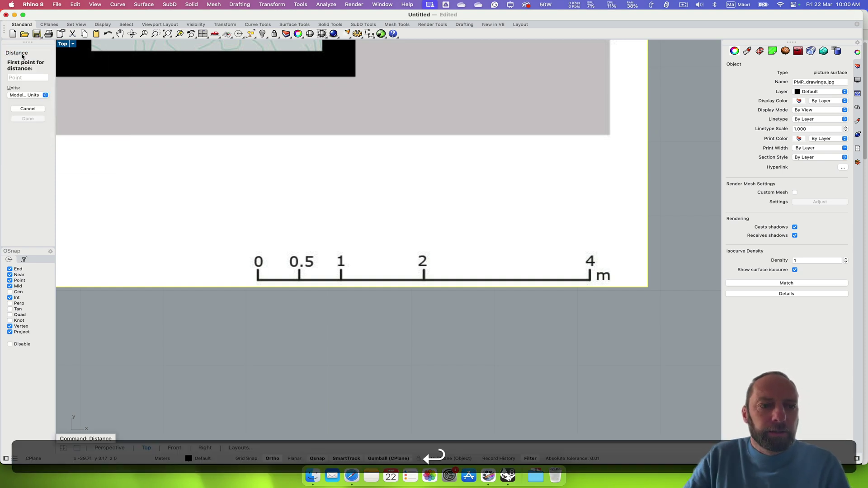
click(258, 280)
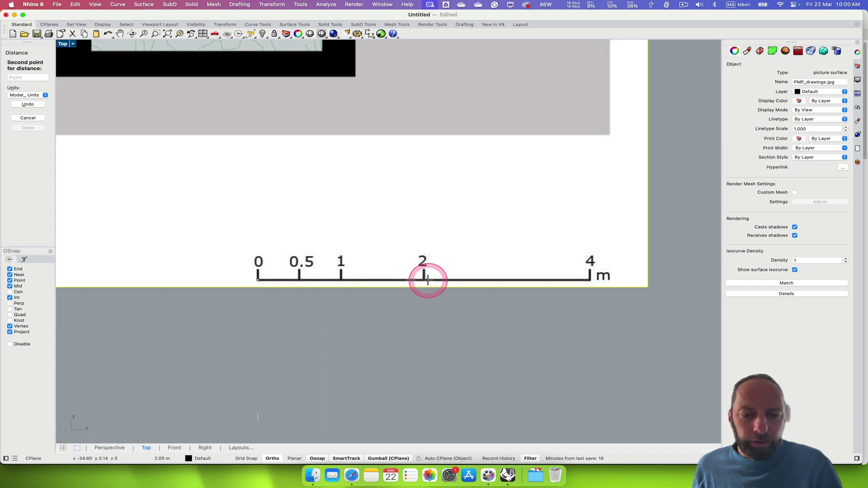
click(590, 280)
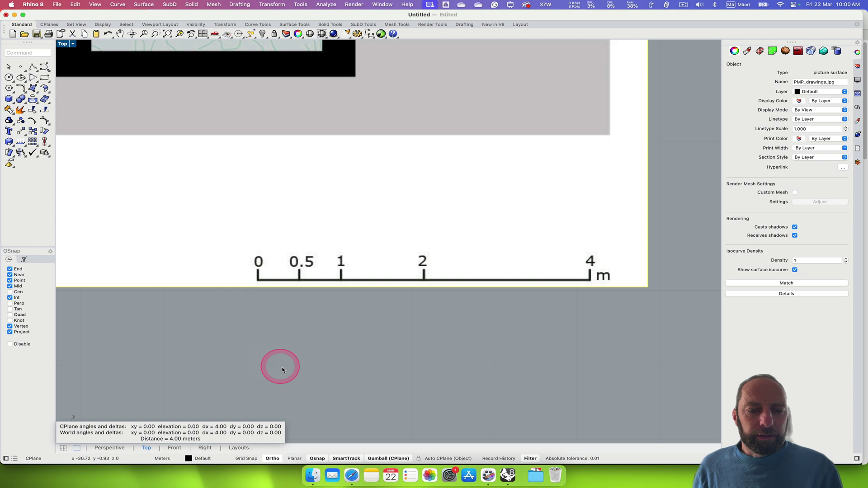
Examine the scaled drawing sheet from the section and elevation up to the floor plan's walls
scroll(281, 364, down, 10)
right_drag(207, 237, 465, 306)
scroll(452, 296, down, 3)
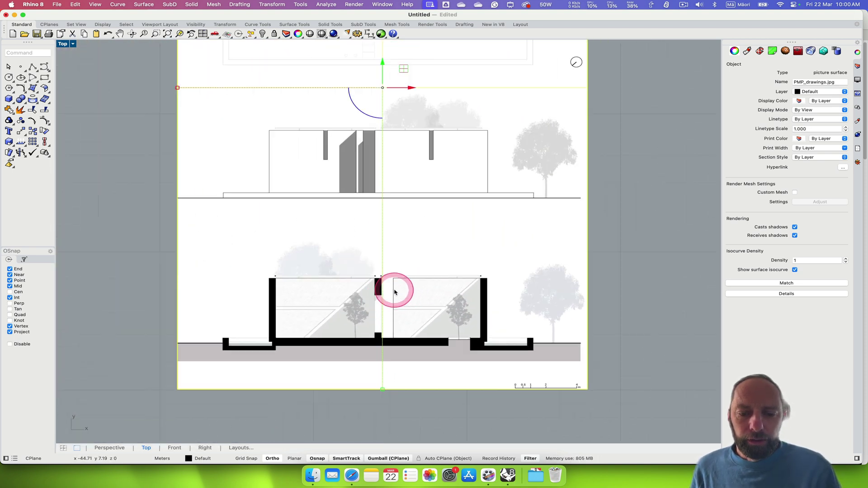
right_drag(389, 174, 394, 288)
right_drag(401, 202, 398, 286)
scroll(397, 251, up, 5)
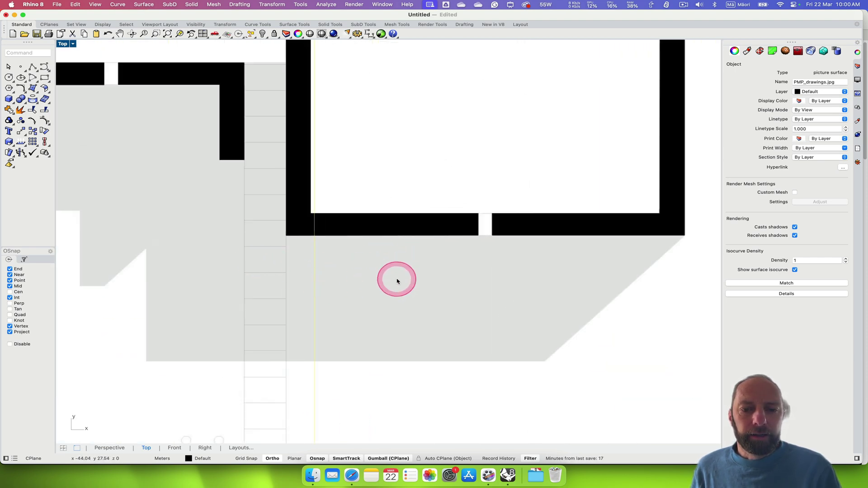
scroll(397, 279, down, 5)
scroll(424, 271, up, 5)
scroll(424, 270, down, 5)
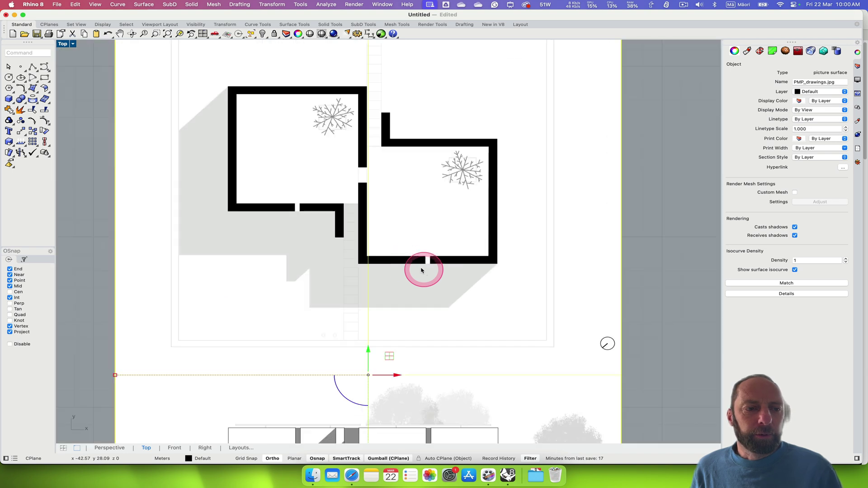
Measure the outer length of the lower-right room's bottom wall in the floor plan, corner to corner, with the Distance command
click(19, 54)
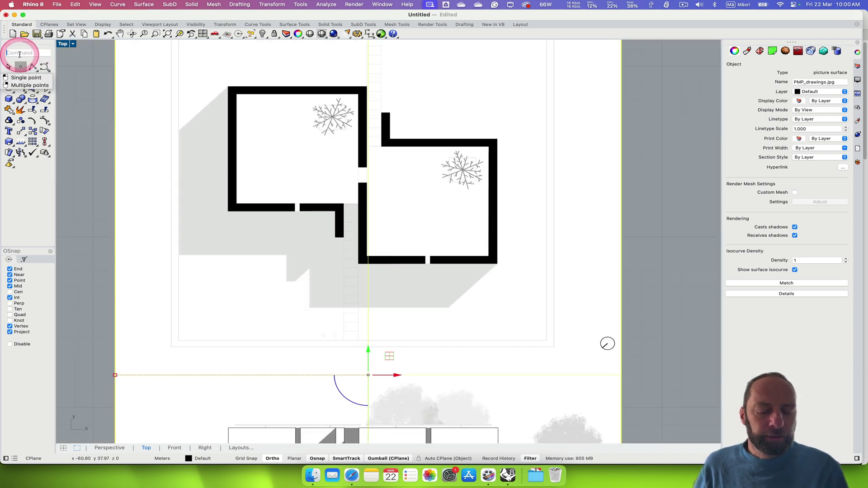
text(dist)
key(Return)
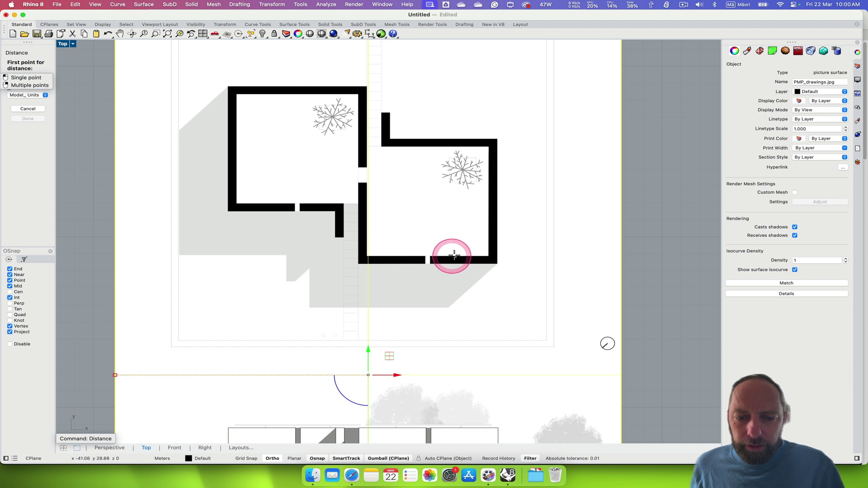
scroll(358, 267, up, 5)
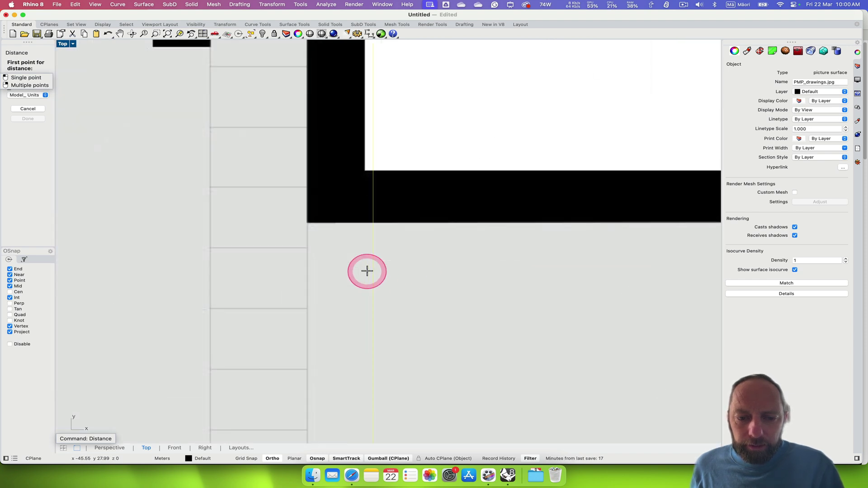
scroll(368, 271, down, 3)
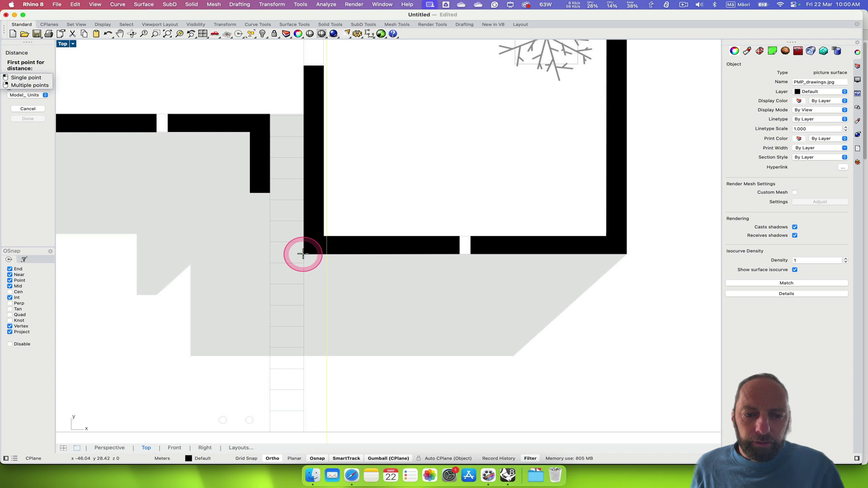
click(303, 254)
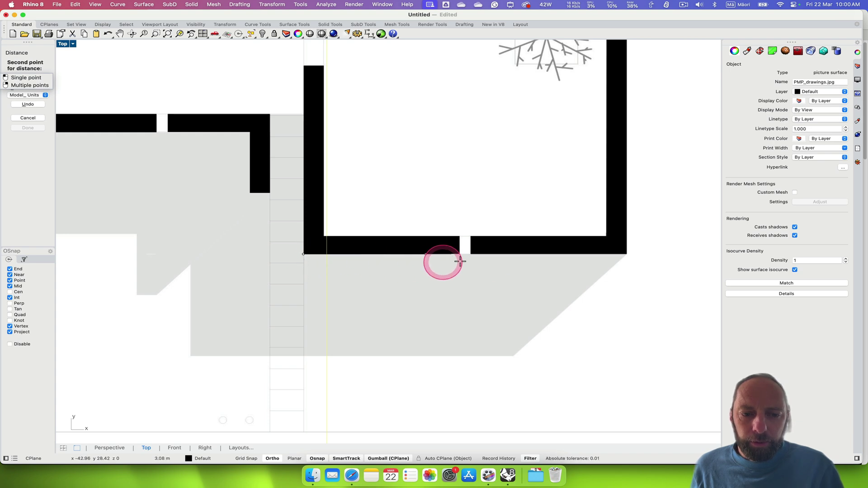
click(626, 254)
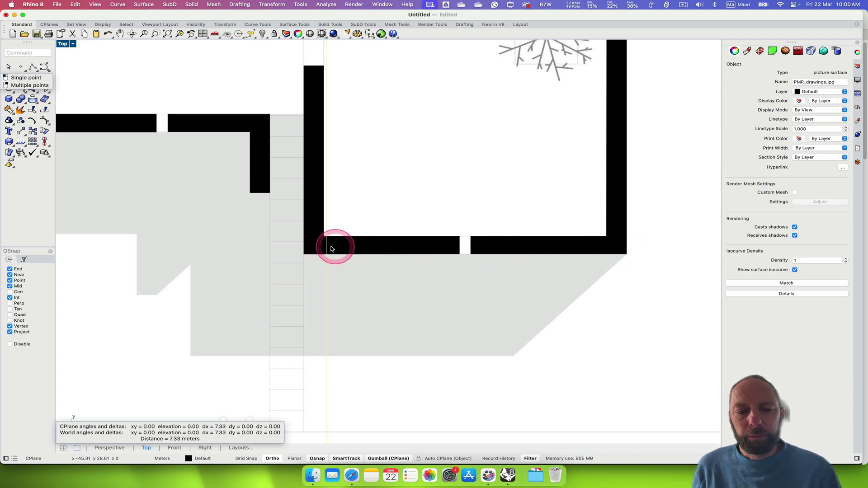
scroll(365, 323, down, 5)
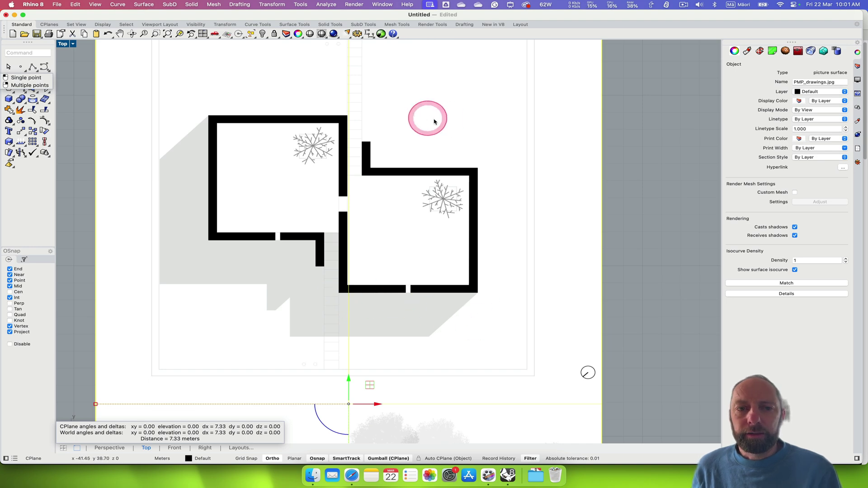
Reopen Grasshopper, widen its window, and examine the pmp definition's sliders and first components, selecting the uppermost Construct Point
click(381, 34)
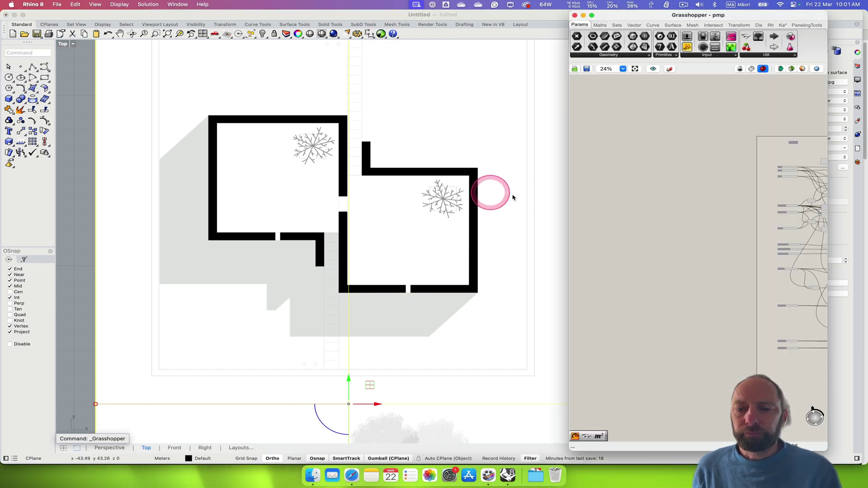
drag(521, 204, 185, 208)
scroll(470, 230, up, 1)
scroll(471, 230, up, 4)
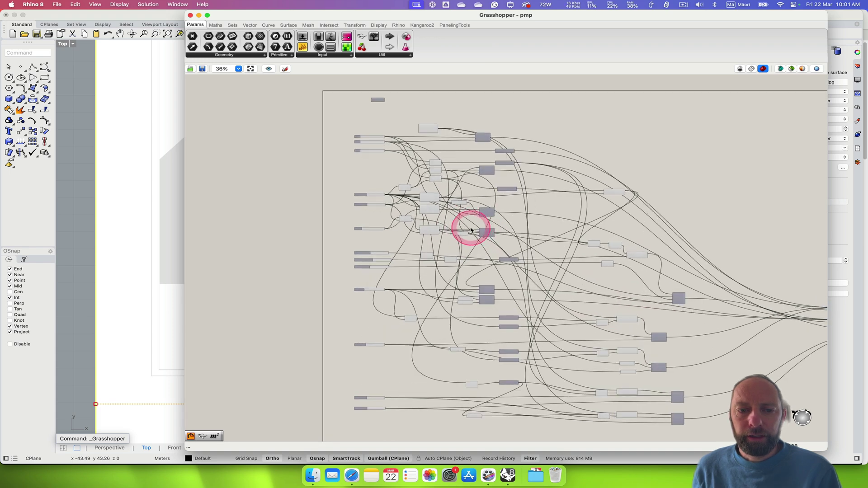
scroll(422, 178, up, 3)
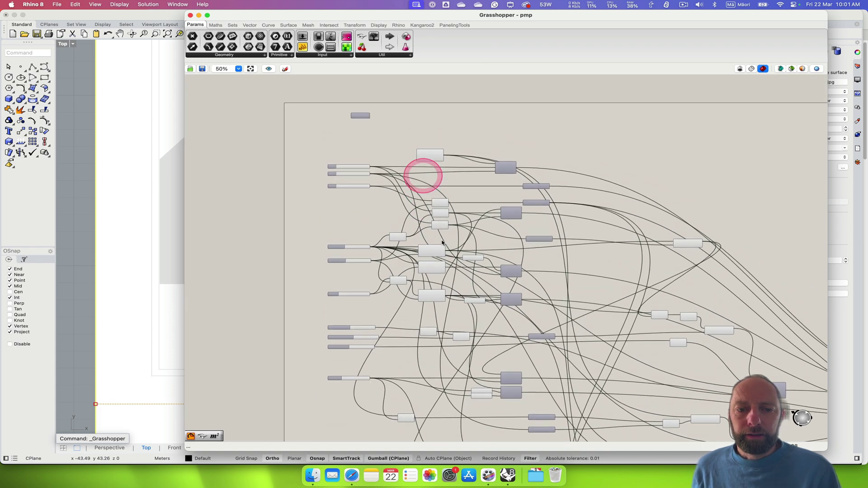
scroll(441, 221, up, 2)
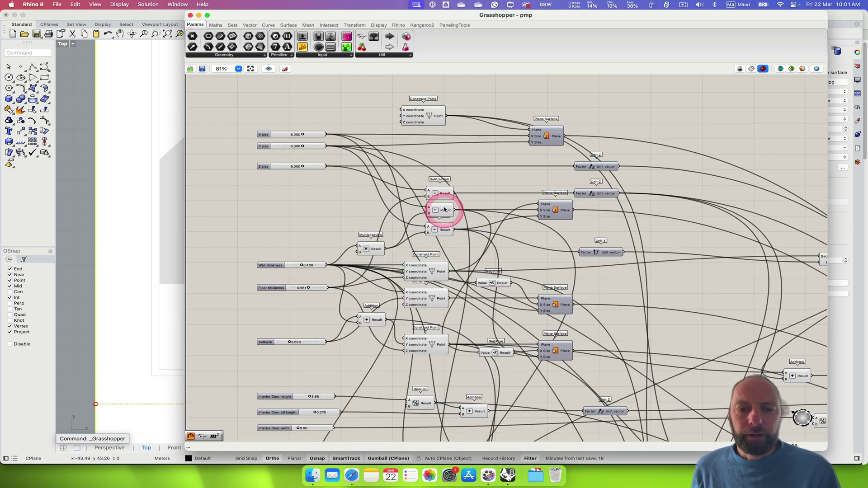
right_drag(416, 129, 478, 252)
click(428, 182)
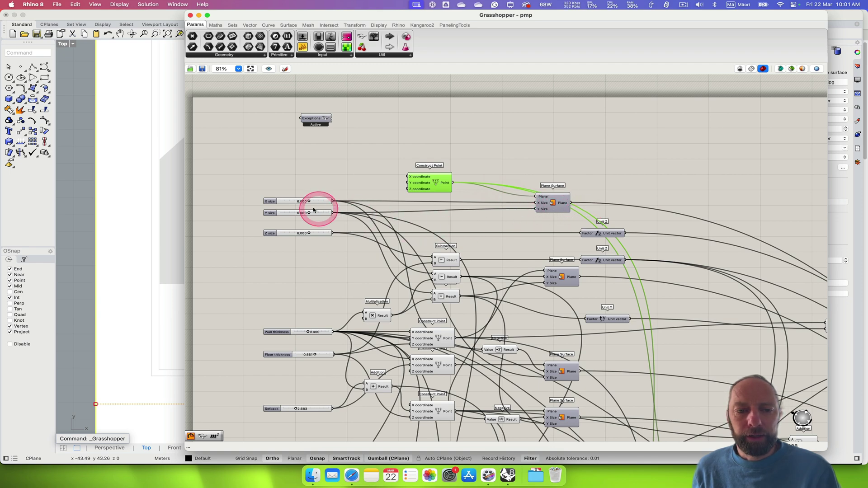
scroll(519, 246, down, 5)
scroll(519, 246, right, 4)
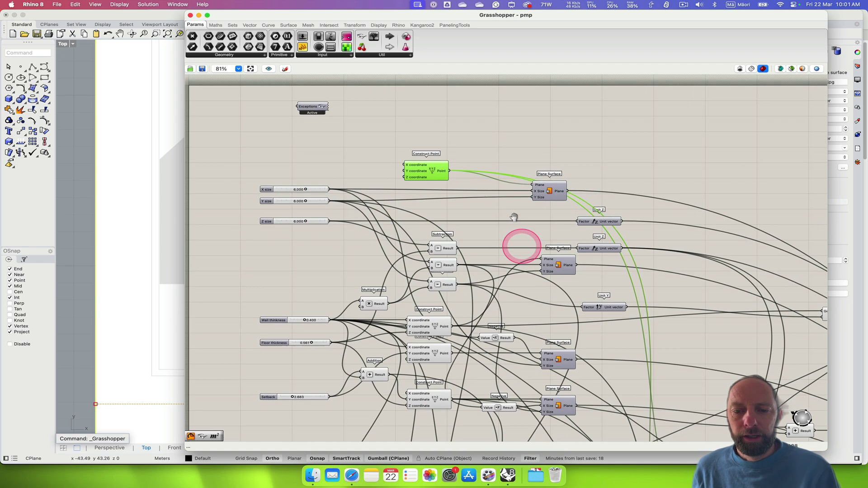
scroll(515, 234, down, 3)
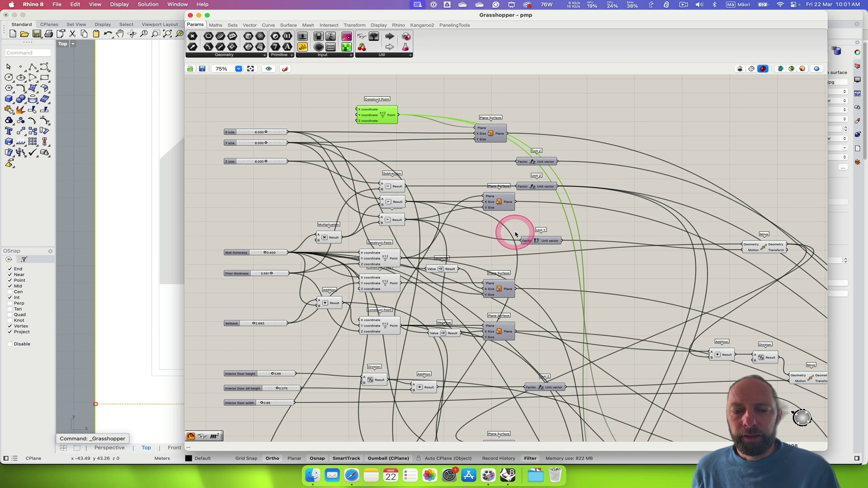
Examine the pmp definition from its sliders through to the Extrude and solid difference components, and back to the full overview
scroll(516, 234, down, 1)
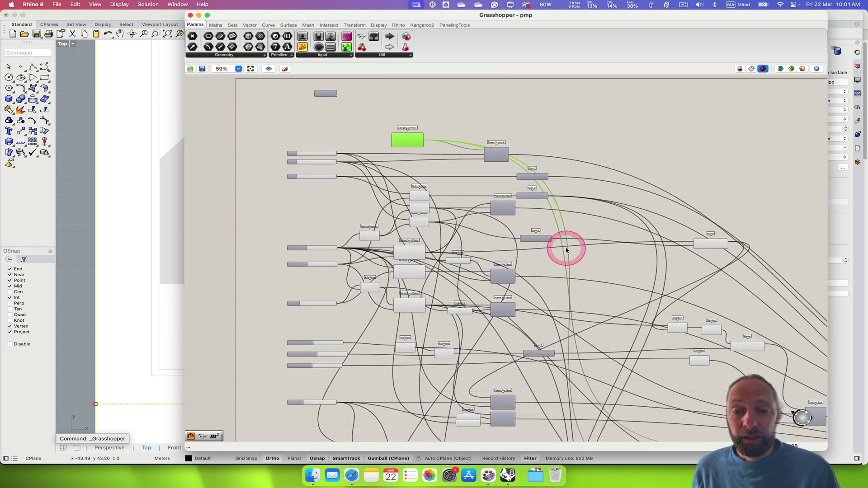
scroll(566, 250, up, 4)
scroll(554, 256, up, 2)
scroll(553, 257, down, 4)
scroll(566, 231, right, 6)
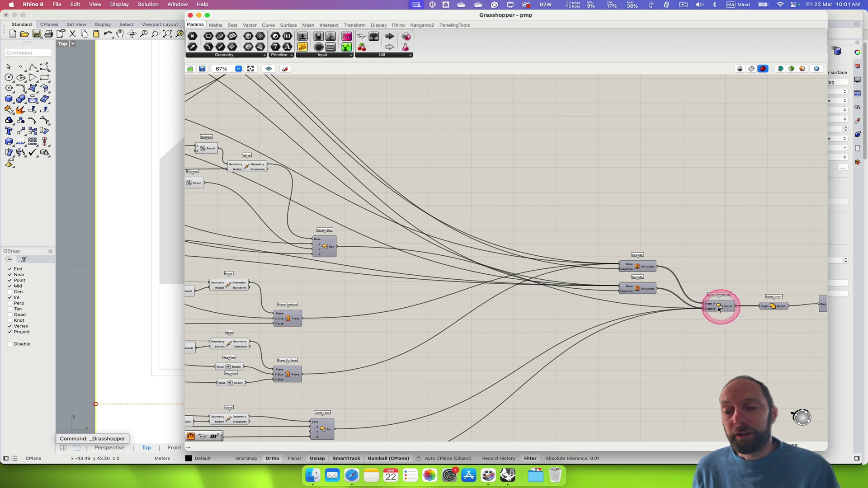
scroll(449, 285, left, 10)
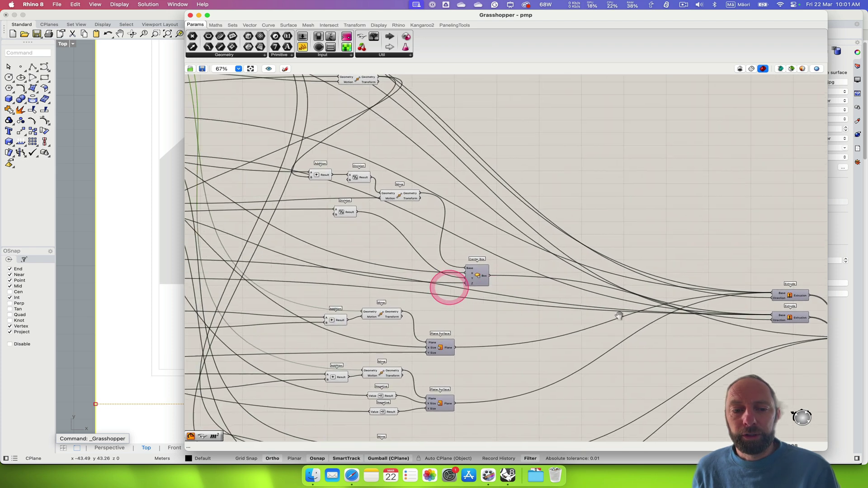
scroll(478, 280, down, 5)
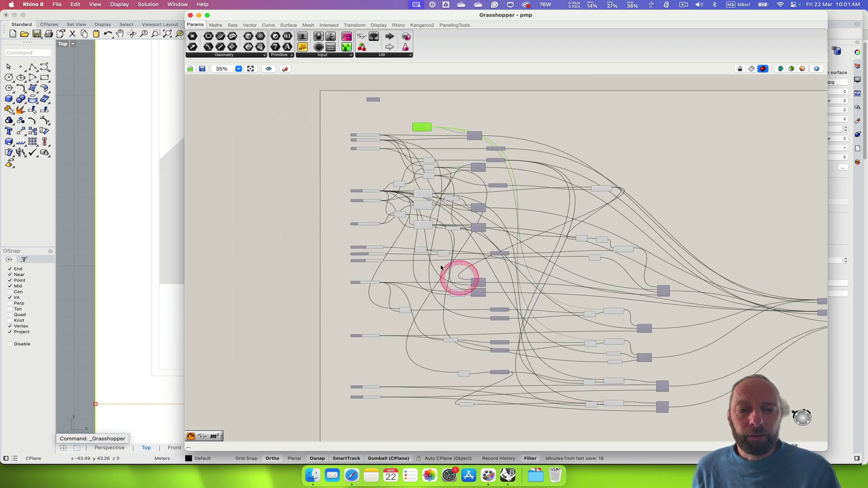
Narrow the Grasshopper window so that both rooms of the floor plan show beside the definition
drag(185, 115, 449, 134)
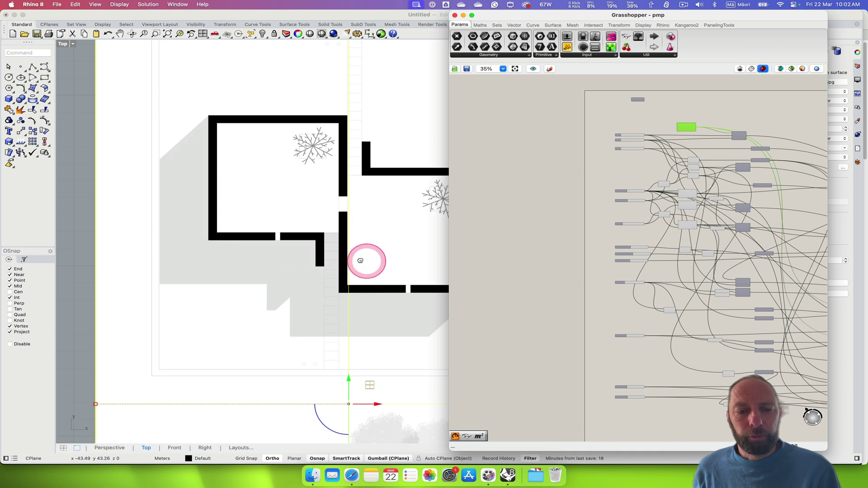
right_drag(366, 258, 322, 250)
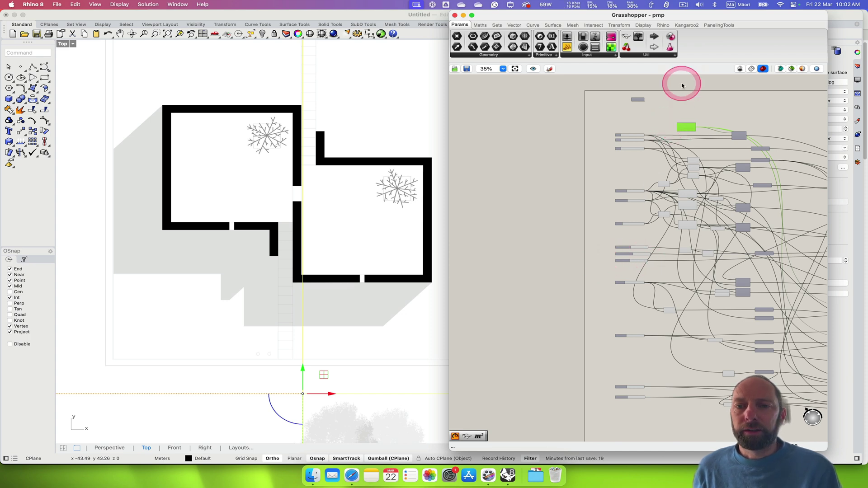
click(685, 6)
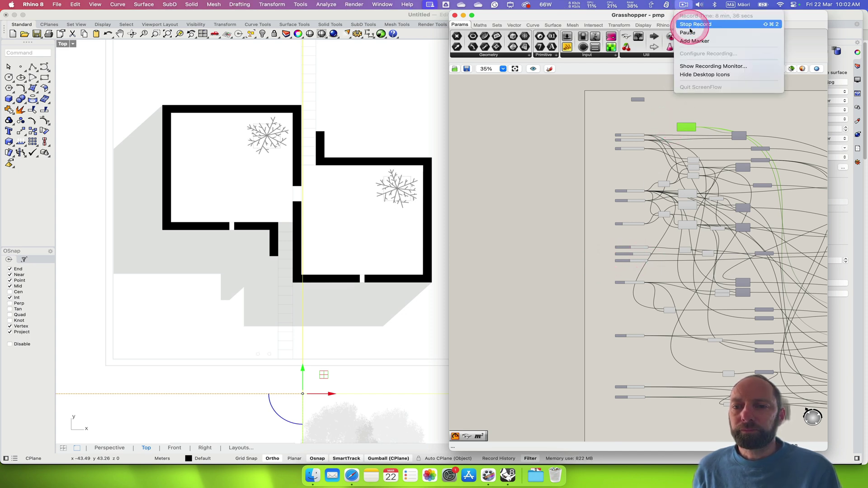
click(691, 27)
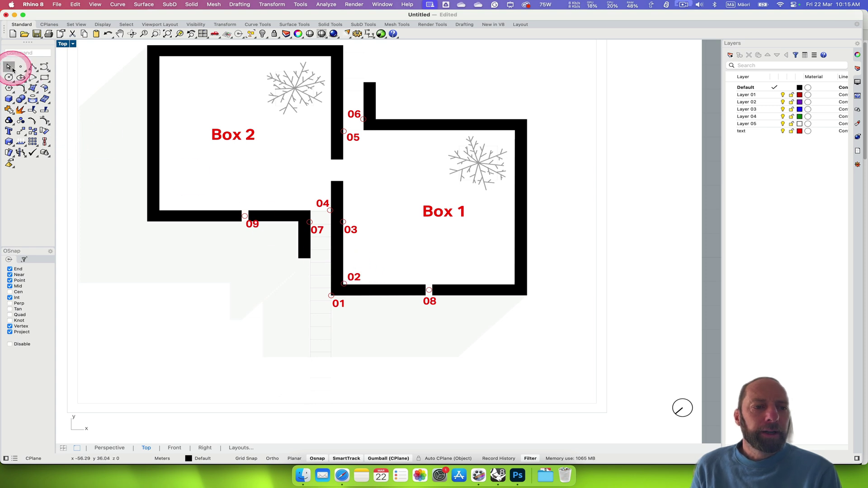
Try moving the drawing picture out from under its red labels, undo the move and deselect the picture
scroll(567, 228, down, 5)
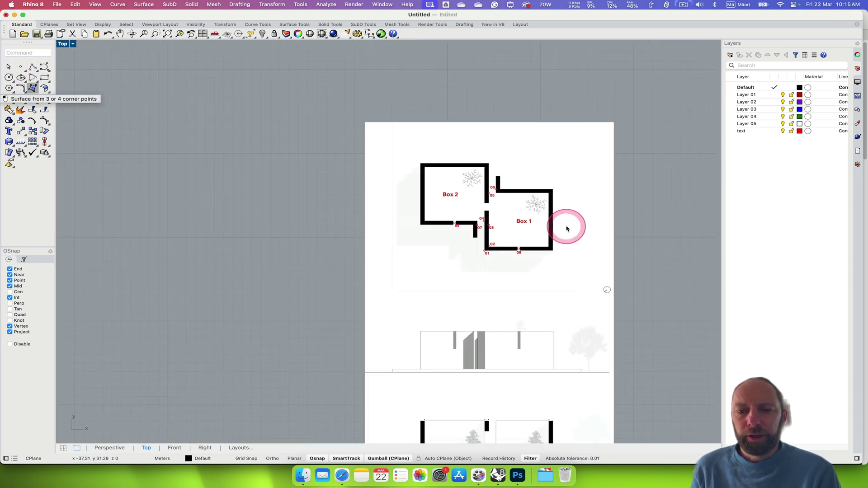
scroll(567, 228, up, 5)
scroll(567, 228, down, 5)
scroll(567, 229, up, 5)
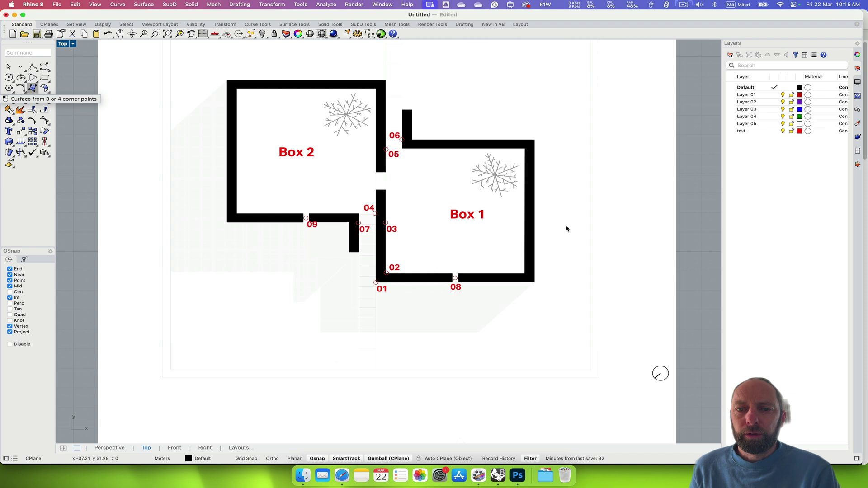
scroll(603, 203, down, 3)
click(550, 133)
drag(550, 133, 508, 123)
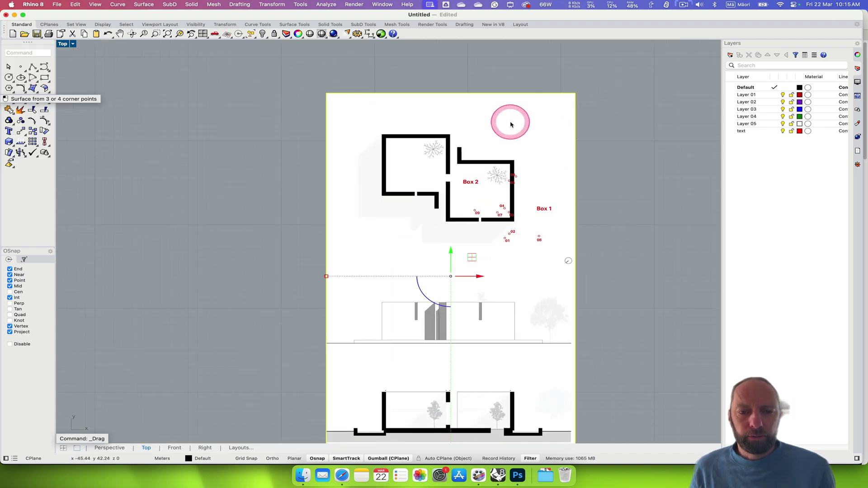
key(super+z)
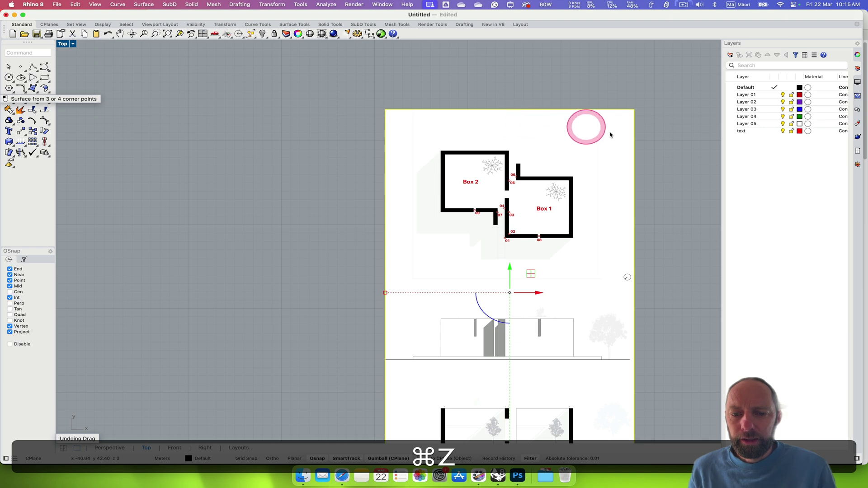
click(688, 145)
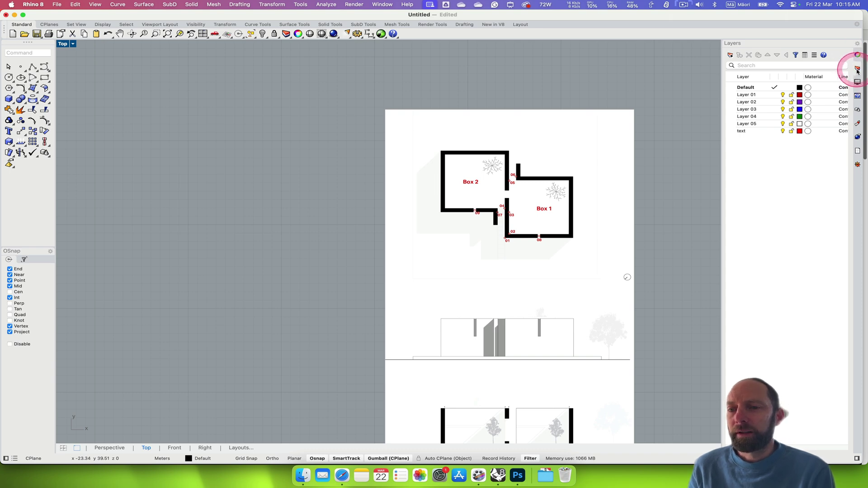
Add a new layer named "Ref. Drawings"
click(732, 57)
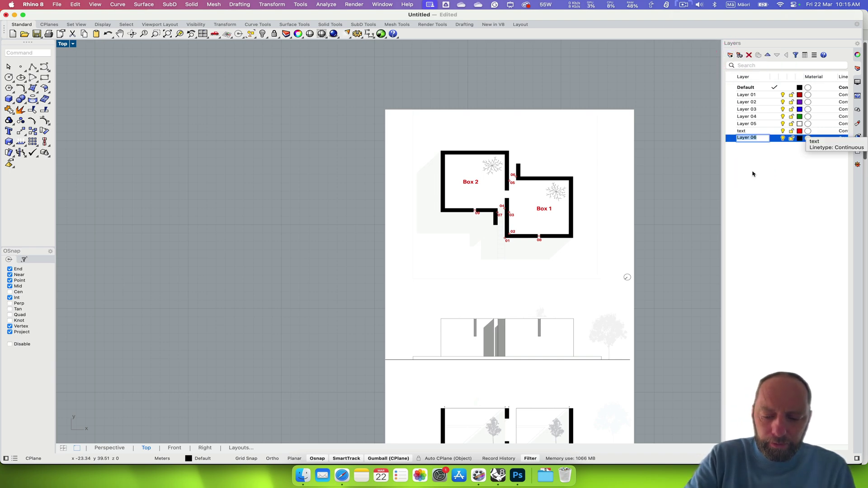
text(Bac)
key(BackSpace)
key(BackSpace)
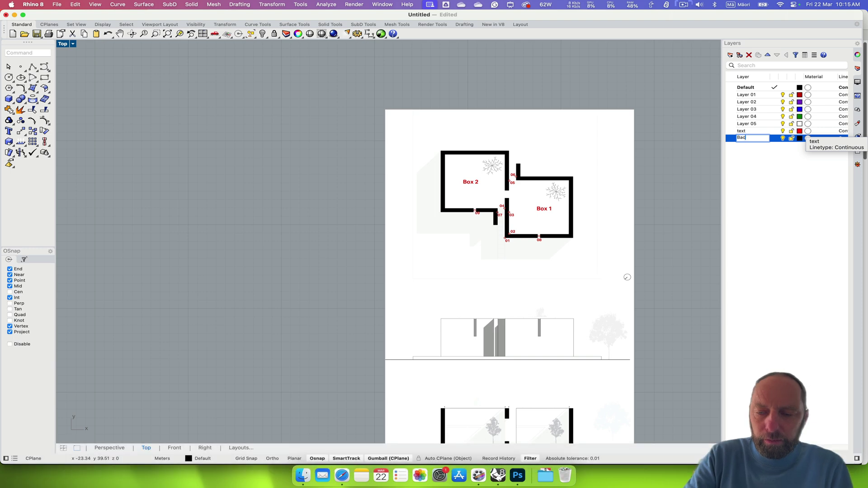
text(Ref)
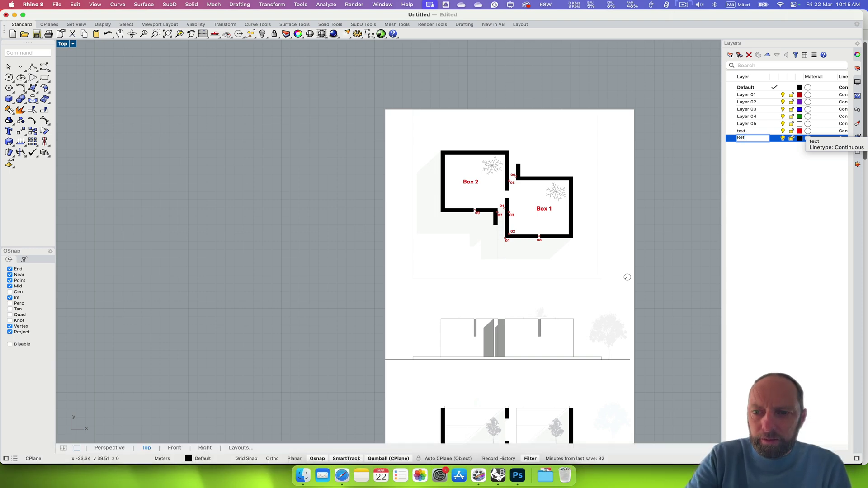
text(. Plab)
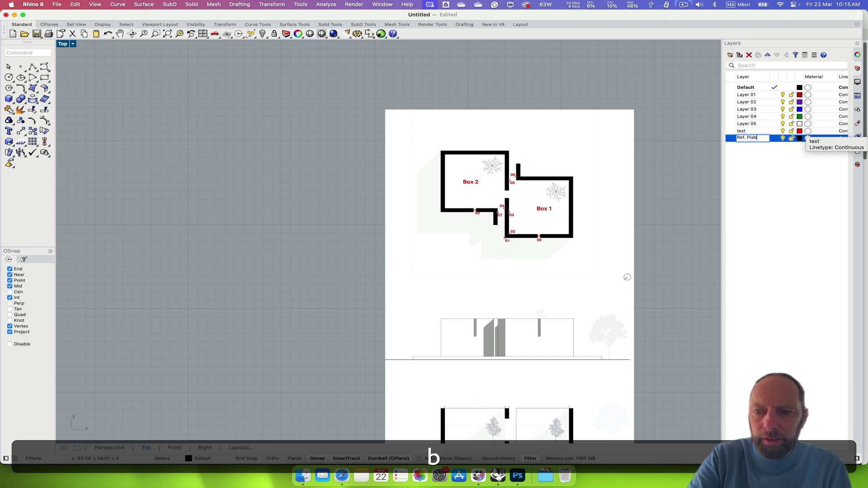
key(BackSpace)
text(n)
key(BackSpace)
key(BackSpace)
key(BackSpace)
text(Drawinf)
key(BackSpace)
text(gs)
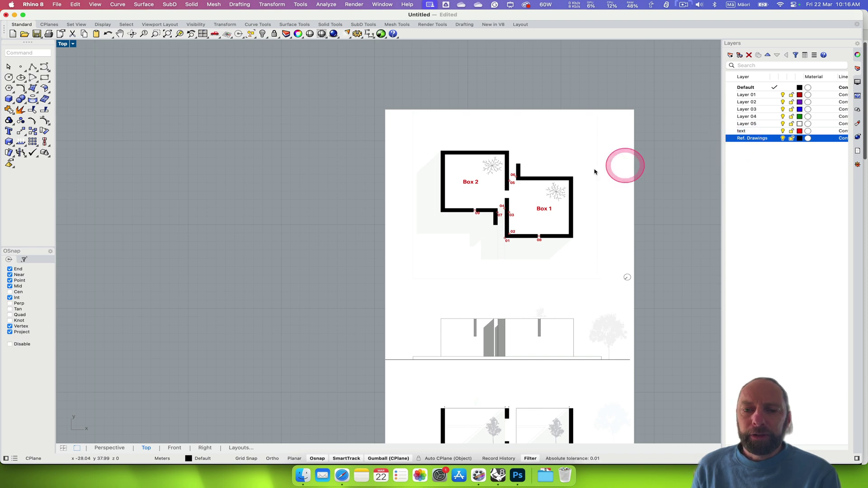
Assign the PMP_drawings.jpg picture to the Ref. Drawings layer
click(553, 135)
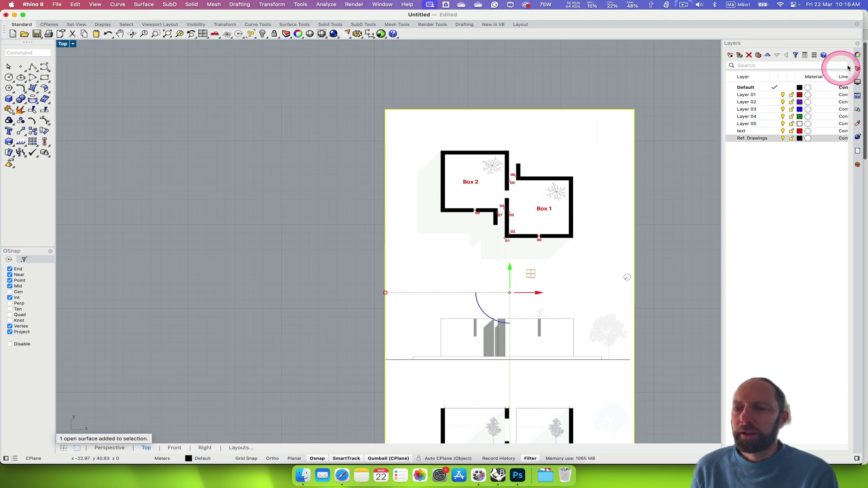
click(857, 54)
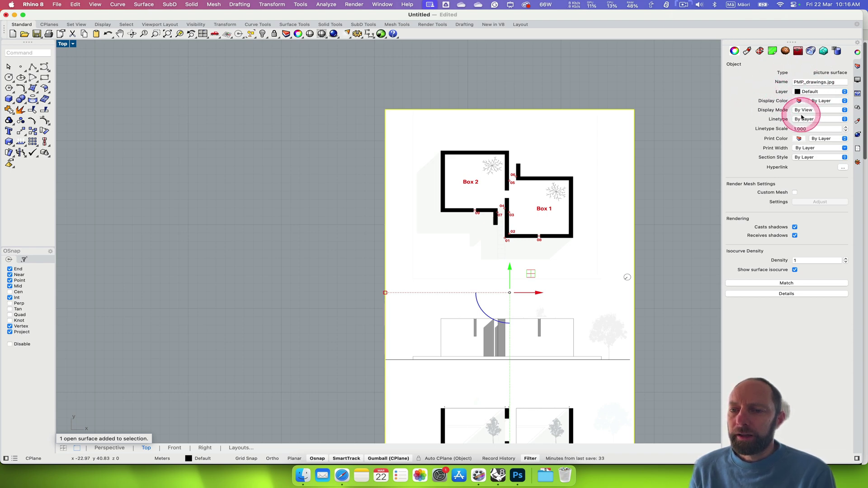
click(834, 91)
click(818, 143)
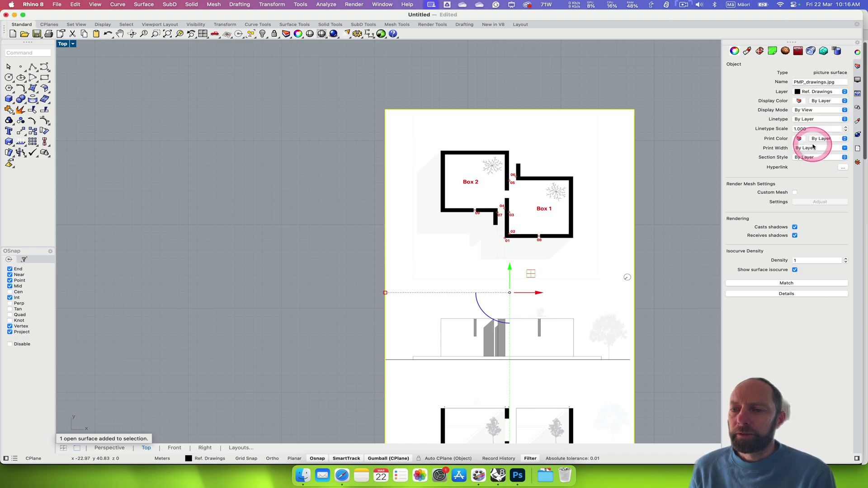
Lock the Ref. Drawings layer and test whether the picture can still be selected
click(857, 66)
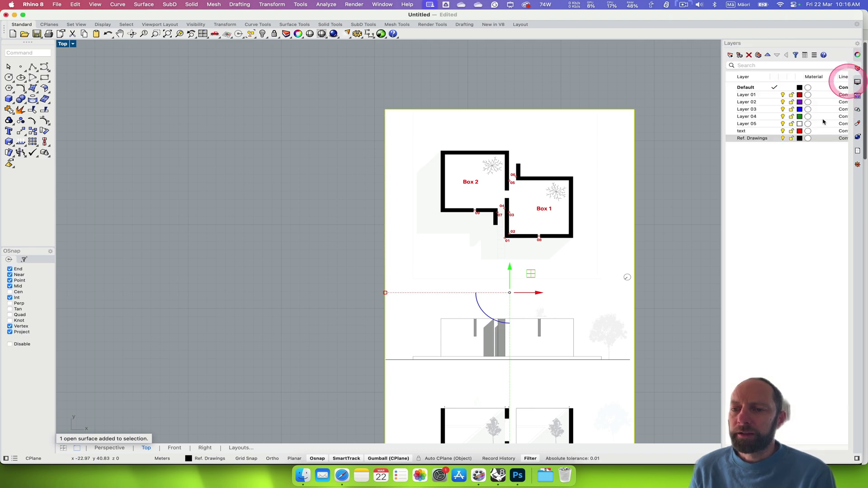
click(792, 138)
click(542, 135)
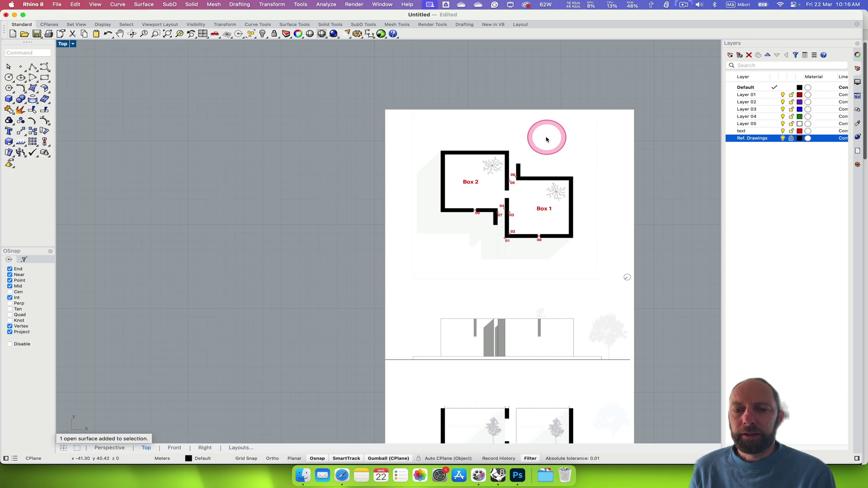
Hide and reshow the Ref. Drawings layer, and highlight the text layer
click(778, 158)
click(782, 139)
click(782, 139)
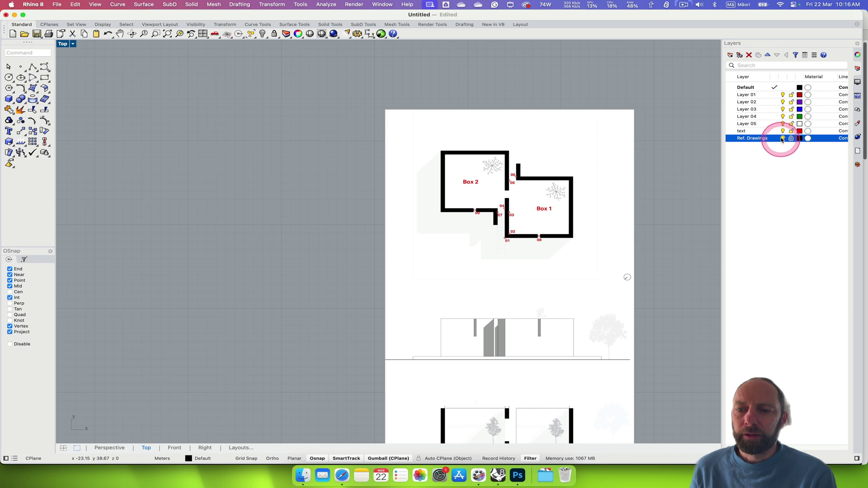
click(784, 132)
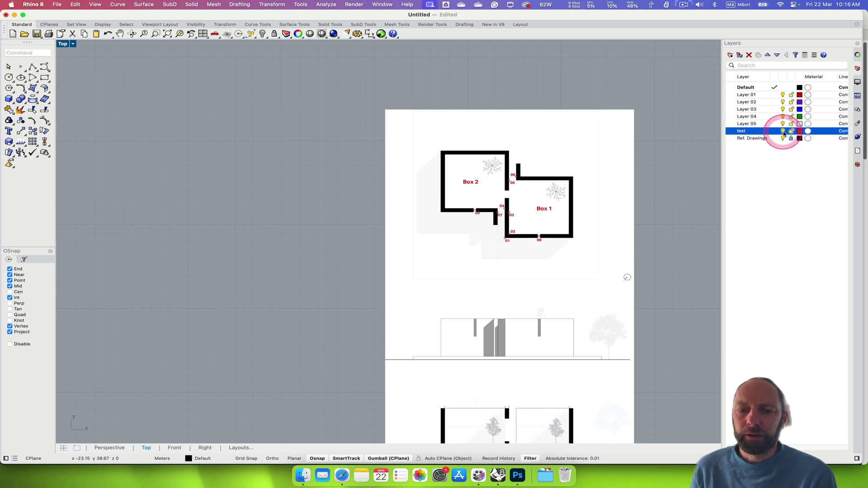
Examine the Box 1 and Box 2 labels and the numbered points 01 to 09 on the floor plan
right_drag(605, 205, 515, 193)
scroll(447, 199, up, 5)
scroll(448, 196, up, 2)
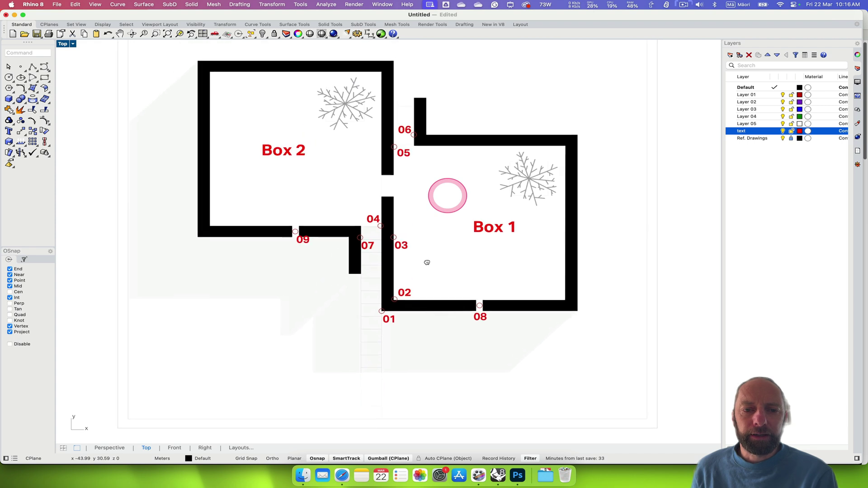
right_drag(430, 262, 417, 257)
scroll(417, 256, up, 2)
scroll(417, 255, down, 8)
right_drag(454, 283, 320, 248)
scroll(265, 233, up, 5)
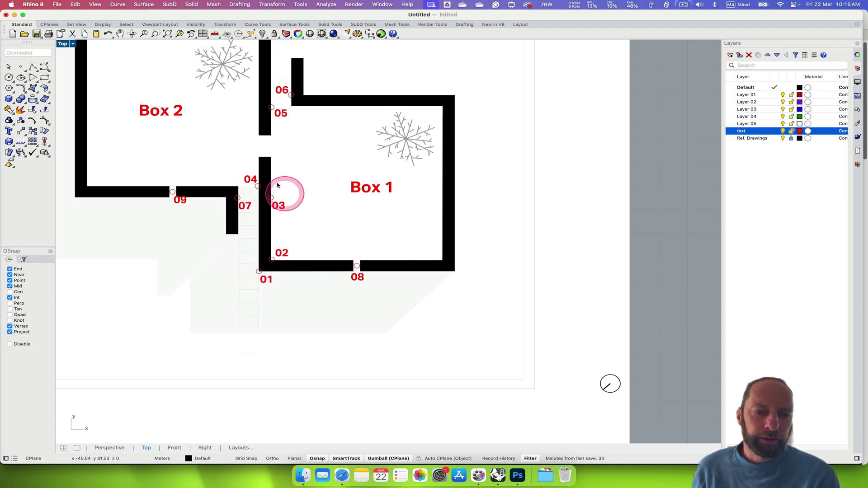
right_drag(348, 256, 359, 293)
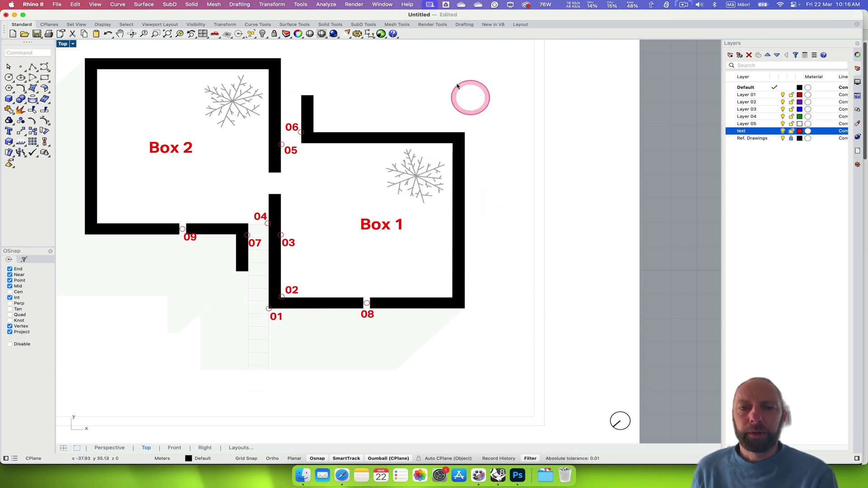
Reopen Grasshopper and widen its window to show the whole pmp definition
click(381, 34)
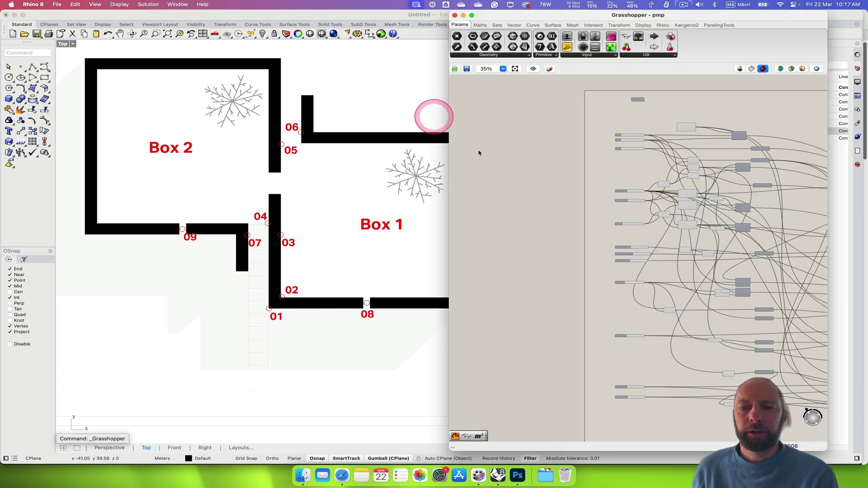
drag(448, 124, 122, 103)
scroll(557, 241, down, 2)
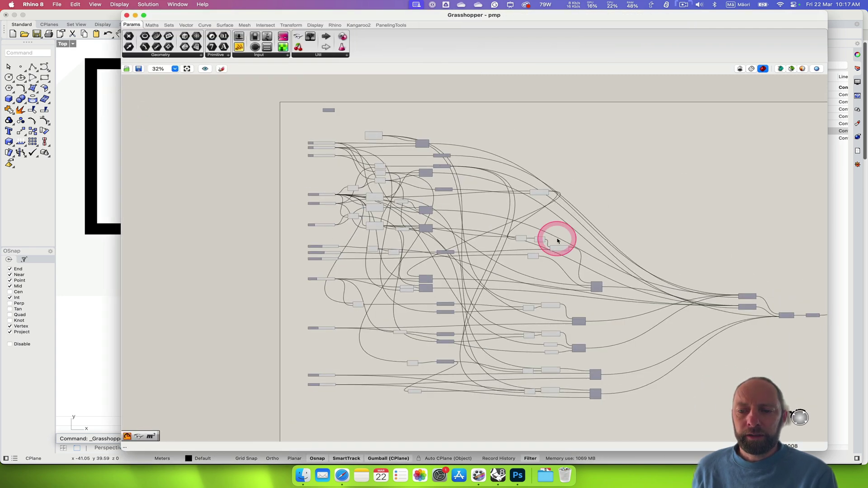
scroll(558, 241, down, 3)
Group all the wired components of the pmp definition and move the group down to free canvas space above it
drag(359, 157, 809, 398)
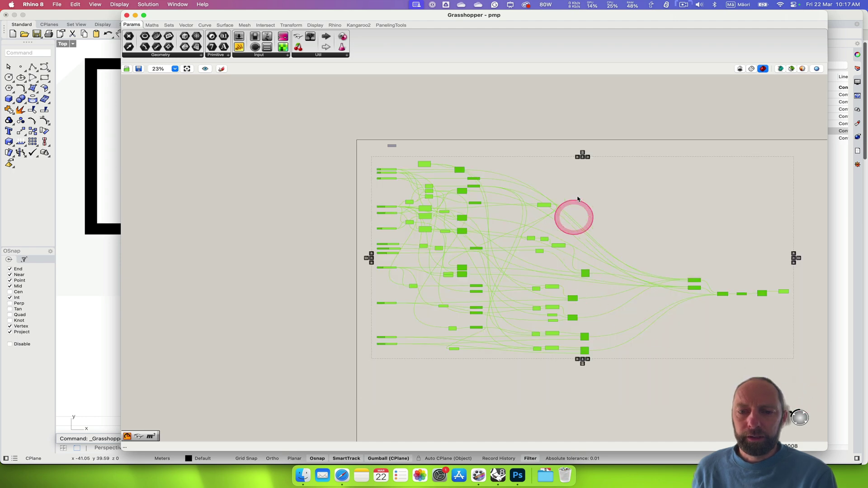
drag(583, 186, 583, 240)
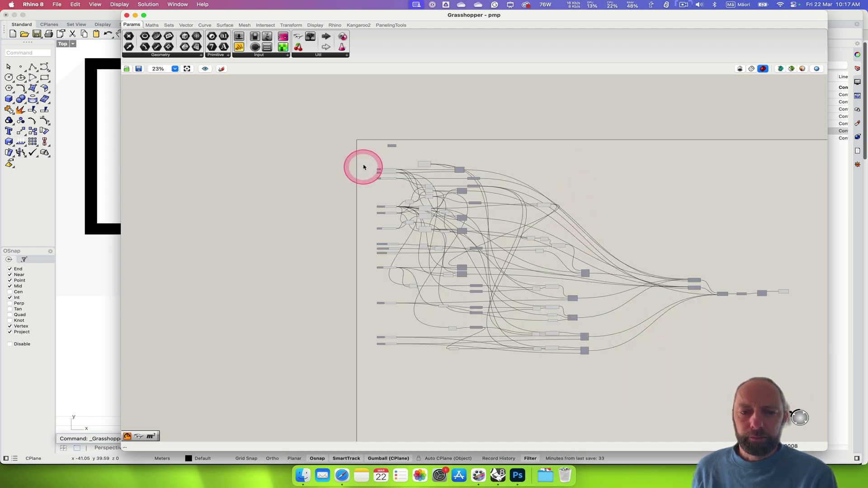
drag(362, 144, 772, 375)
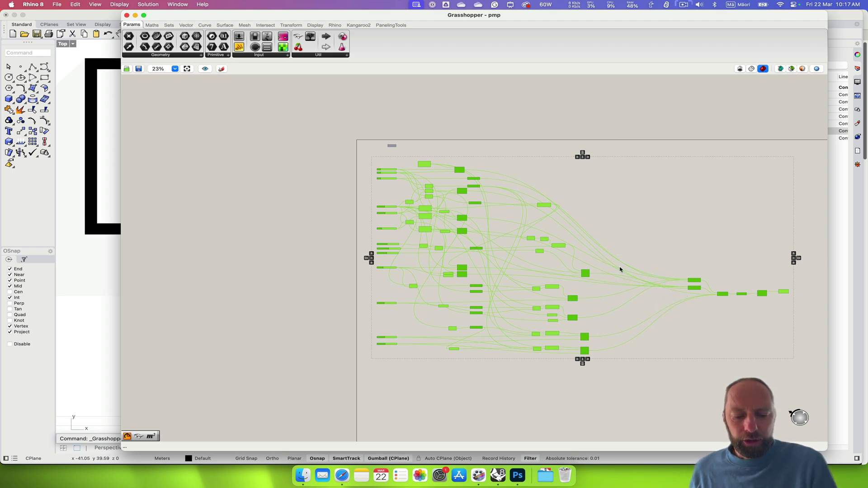
key(super+g)
click(621, 245)
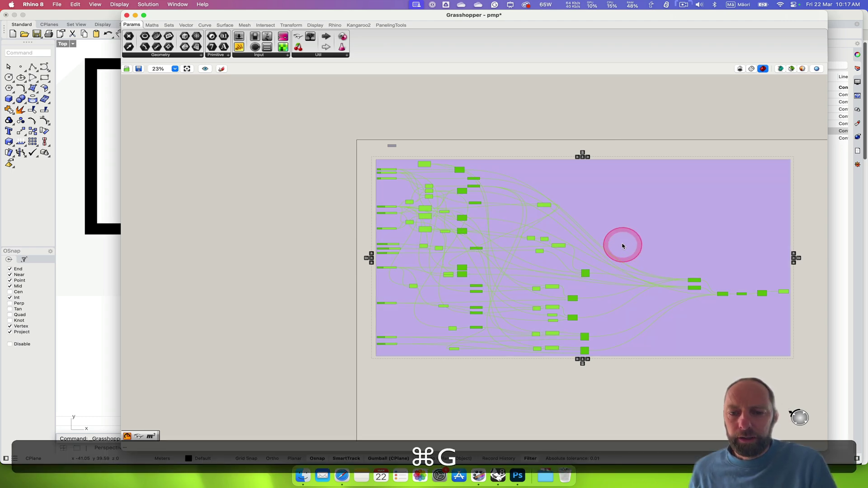
click(603, 205)
drag(602, 205, 611, 384)
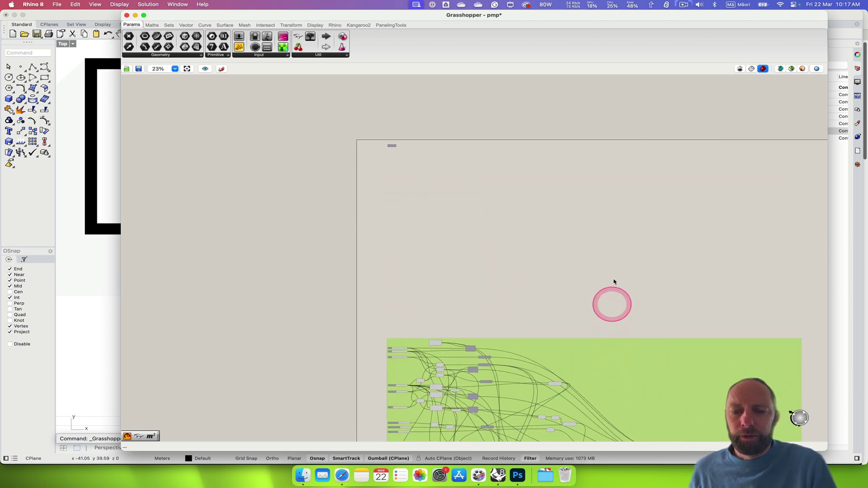
Narrow the Grasshopper window so the Box 1 floor plan sits beside an empty canvas area around the Exceptions component
click(621, 247)
scroll(622, 246, down, 5)
drag(600, 286, 595, 338)
scroll(548, 197, up, 5)
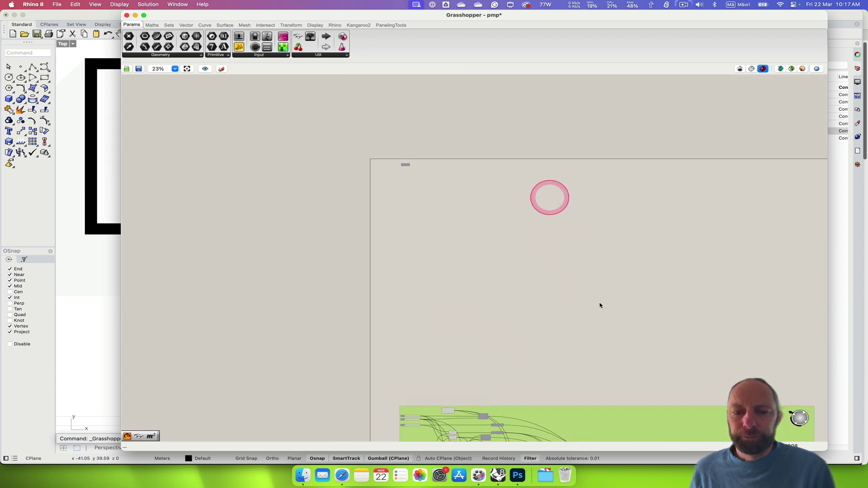
click(454, 225)
scroll(431, 218, up, 5)
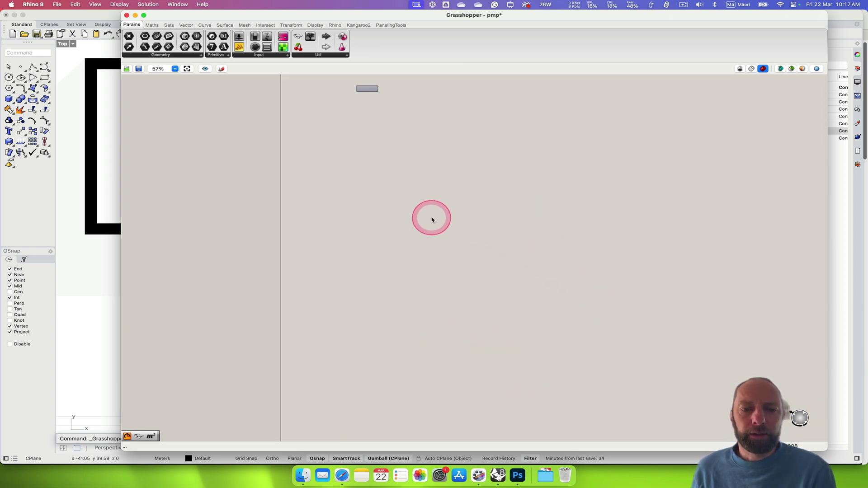
scroll(431, 220, up, 5)
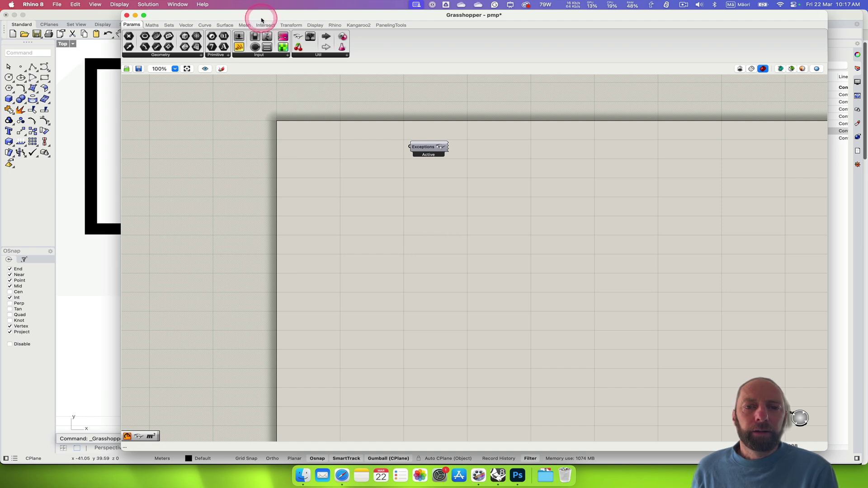
drag(261, 16, 273, 18)
drag(132, 161, 442, 179)
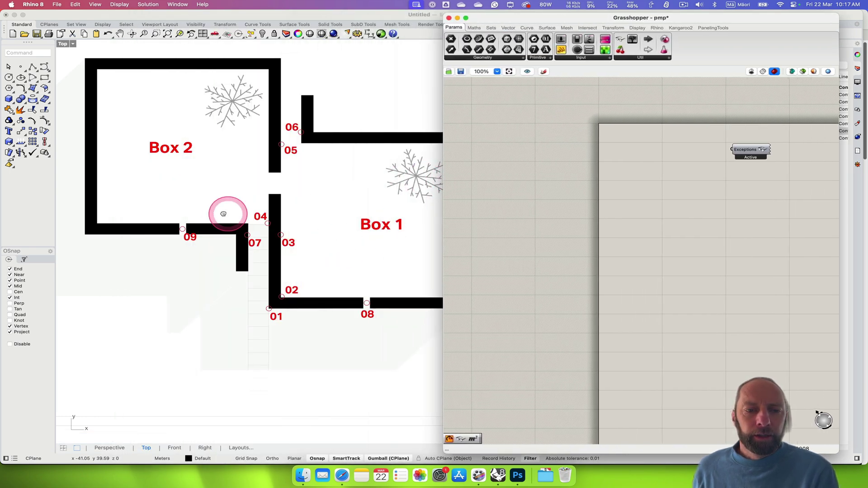
right_drag(228, 213, 139, 206)
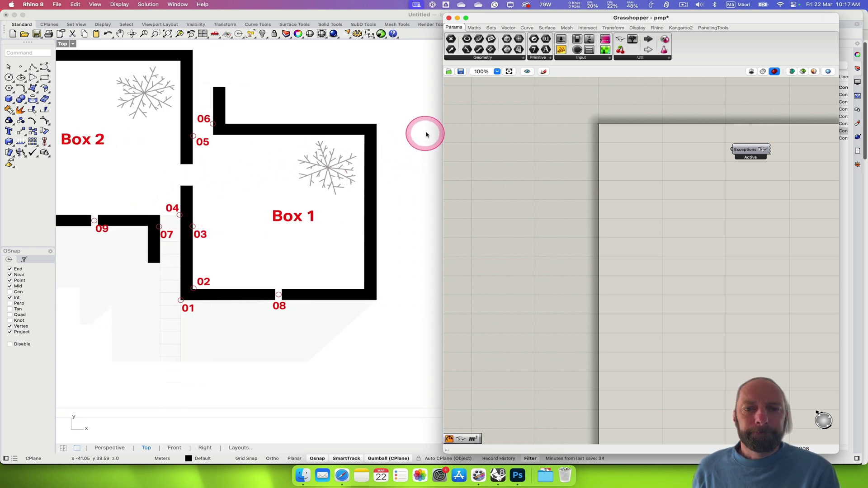
Annotate Box 1 with a blue outer outline and arrow to point 01 and a green inner outline, and end the annotation
click(511, 5)
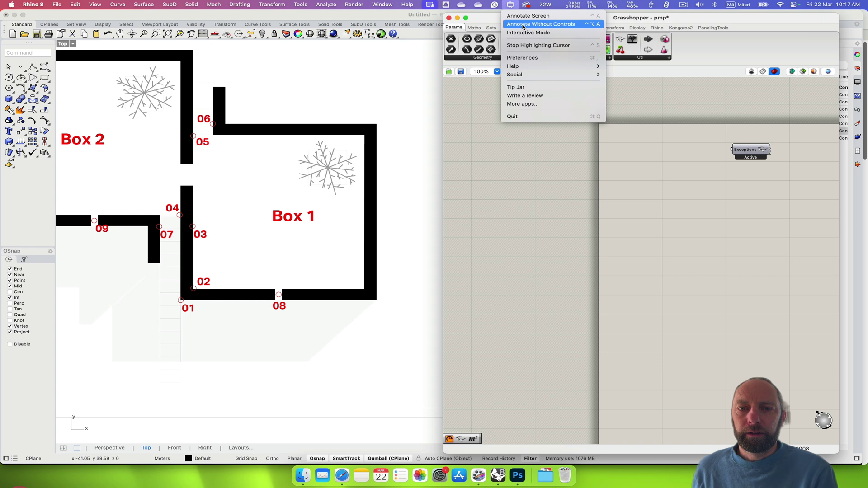
click(524, 16)
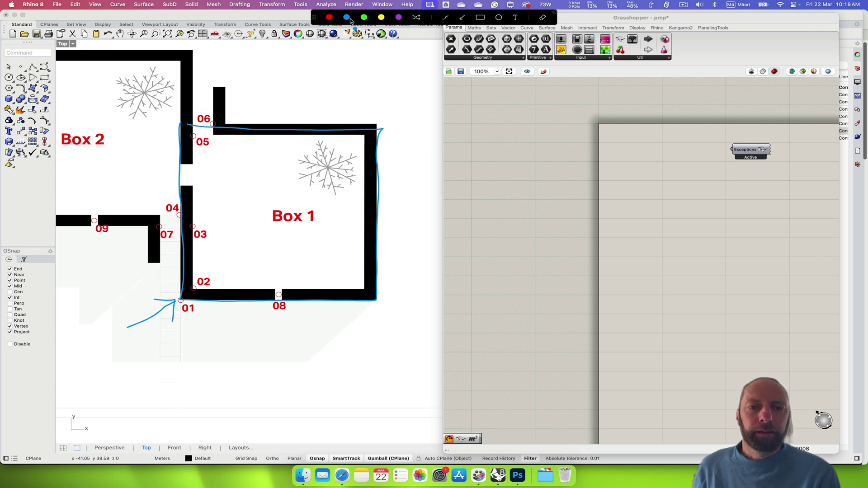
click(364, 19)
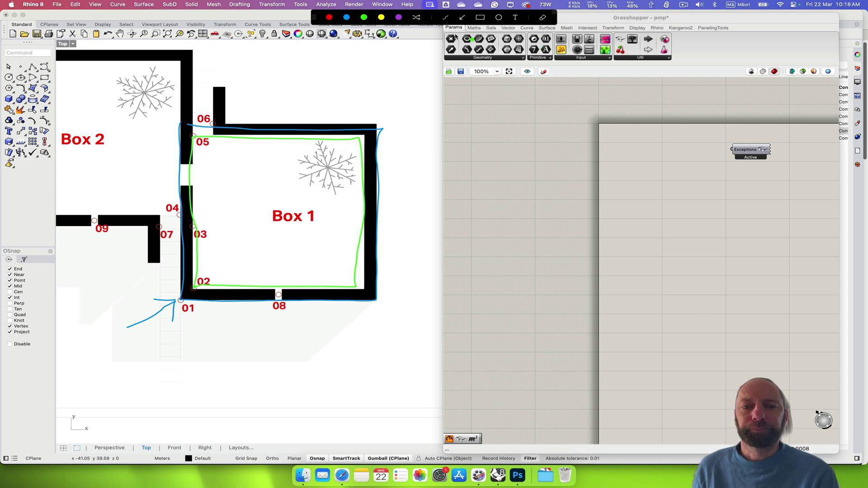
click(509, 6)
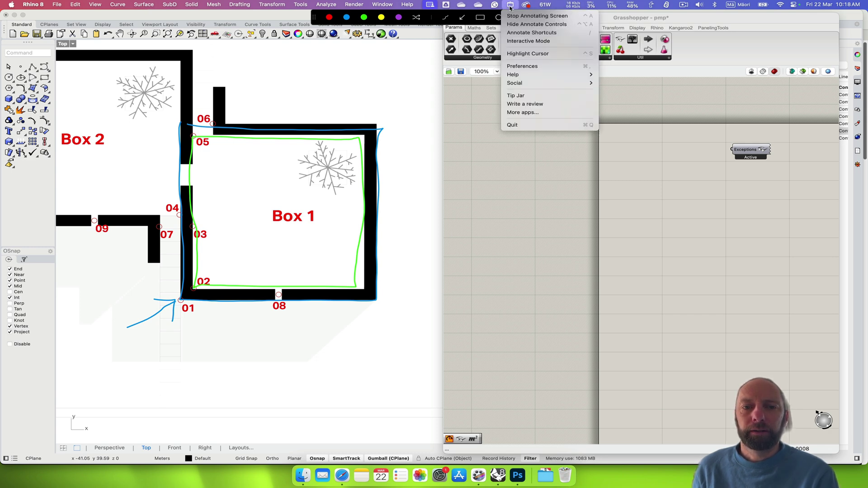
click(524, 16)
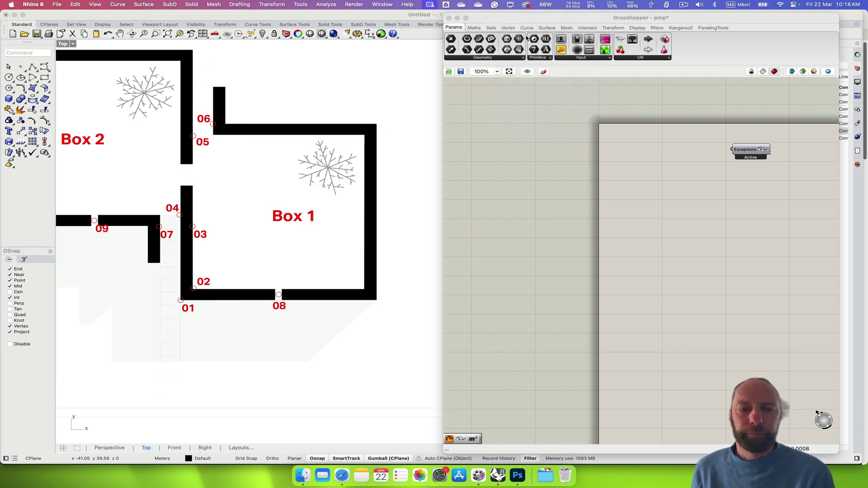
Place a Construct Point component on the empty canvas below the Exceptions component
right_drag(651, 250, 537, 237)
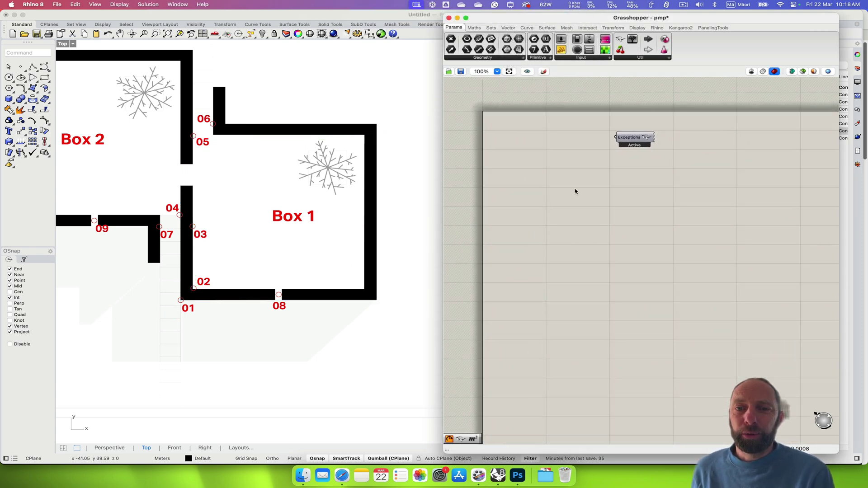
click(509, 28)
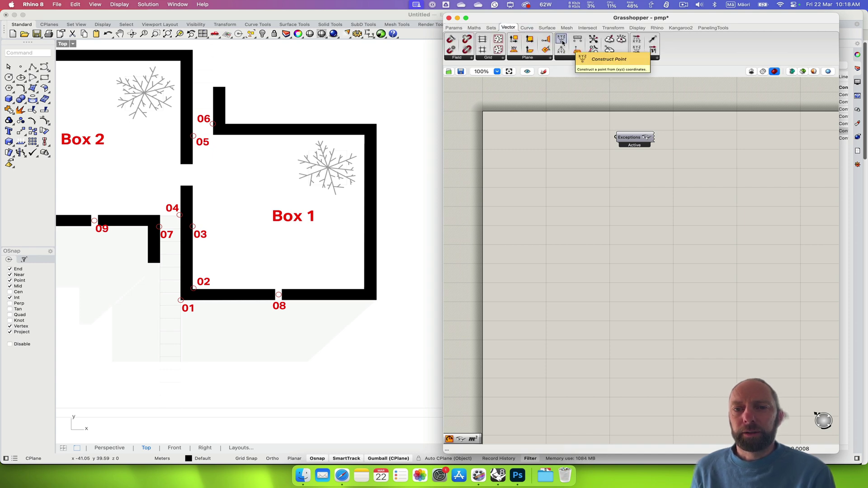
drag(562, 42, 573, 126)
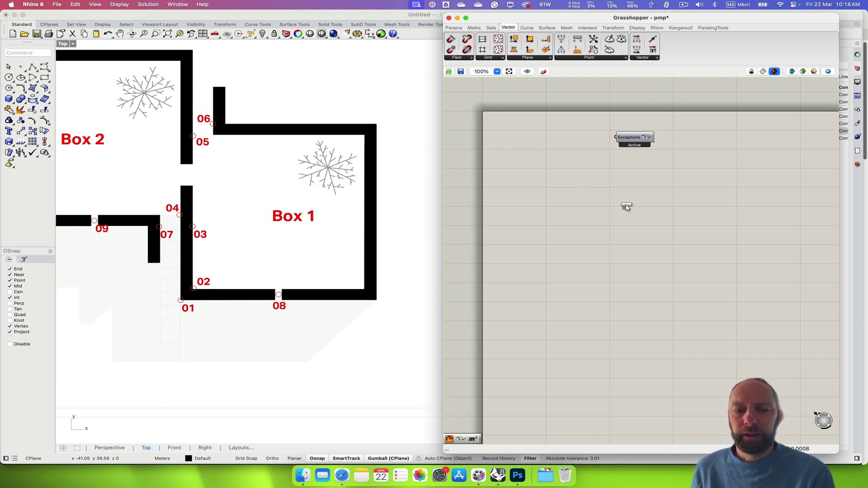
drag(626, 207, 628, 208)
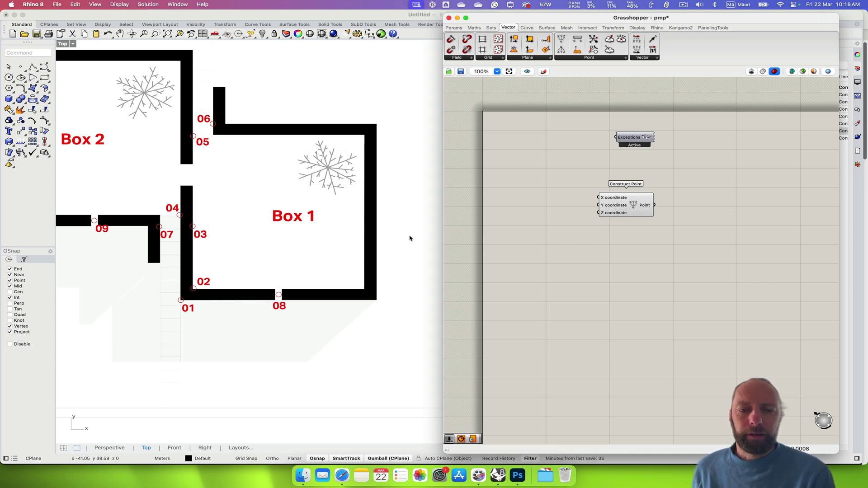
Turn off the preview of all components in the existing pmp definition group
scroll(352, 226, down, 10)
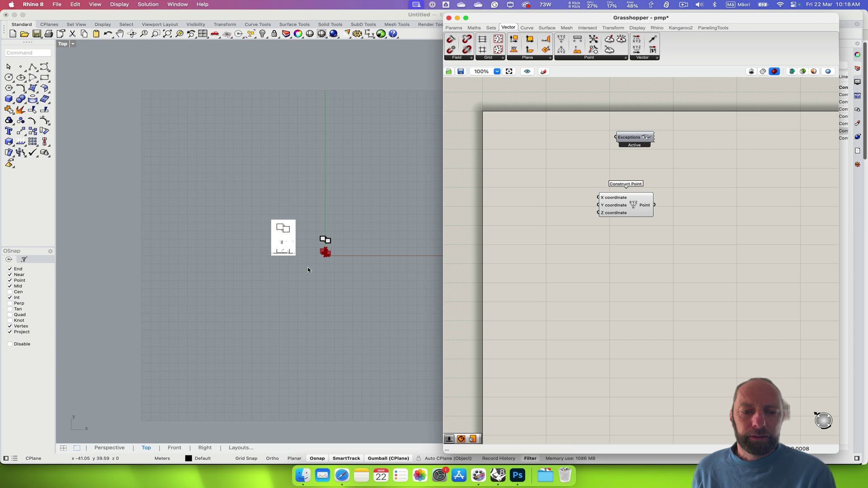
scroll(317, 260, up, 8)
scroll(622, 325, down, 5)
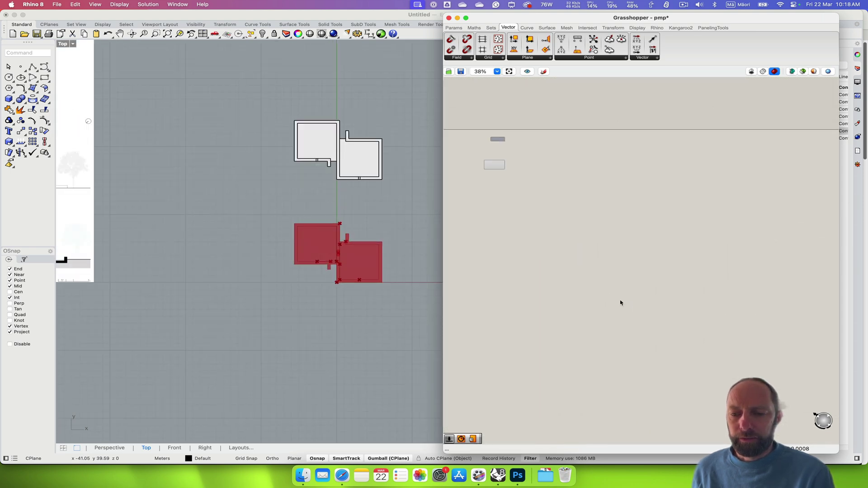
scroll(573, 265, down, 6)
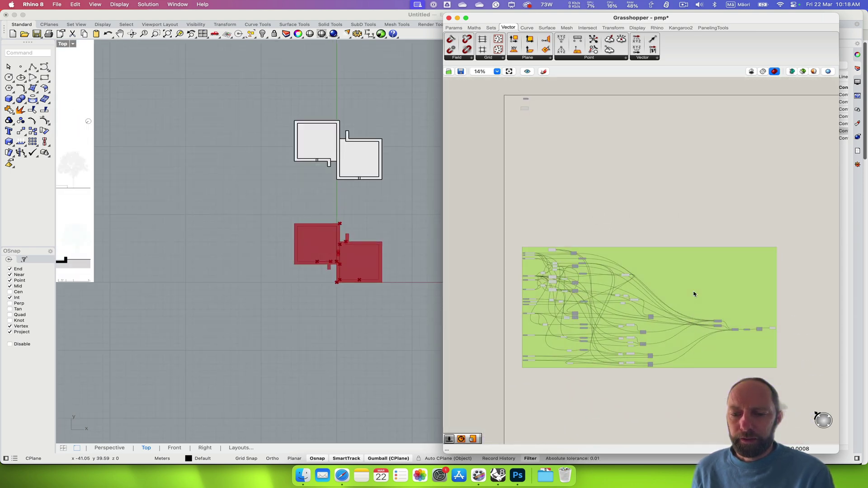
drag(512, 229, 772, 375)
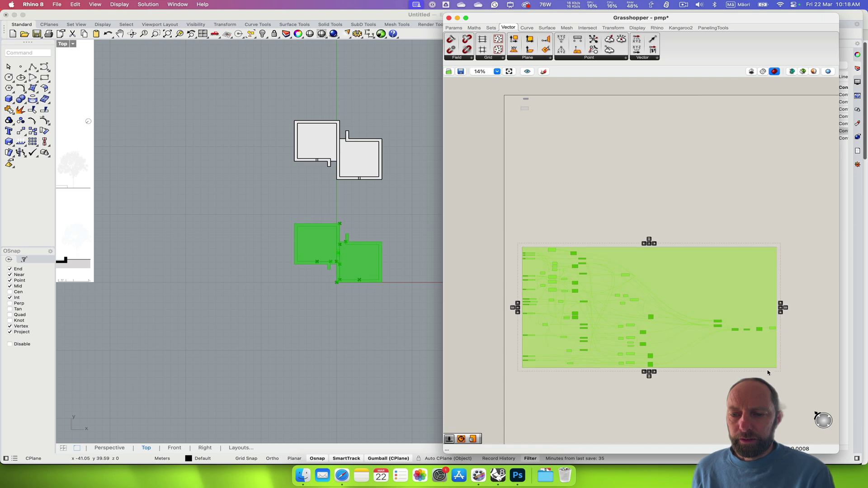
right_click(794, 329)
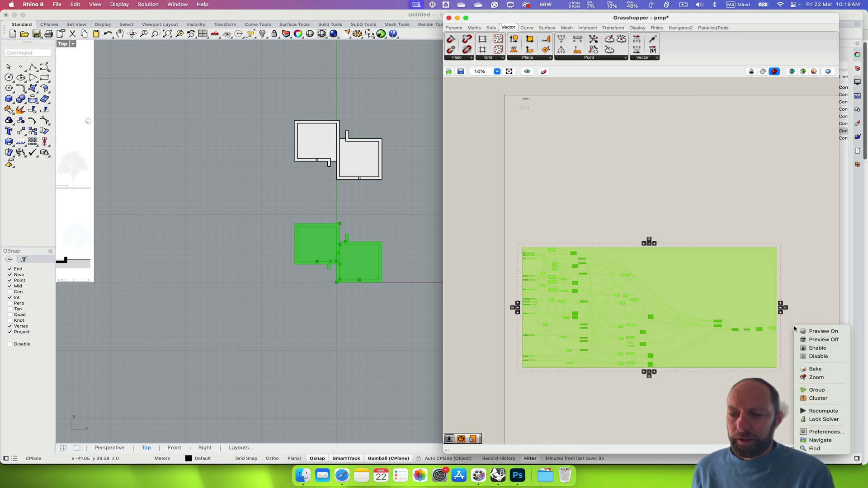
click(824, 340)
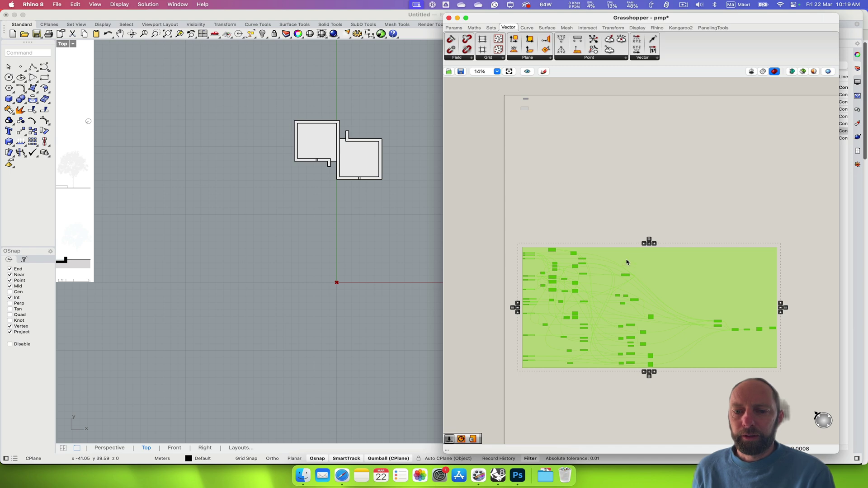
click(597, 188)
Return to the Construct Point component and shift it slightly down on the canvas
scroll(581, 207, up, 5)
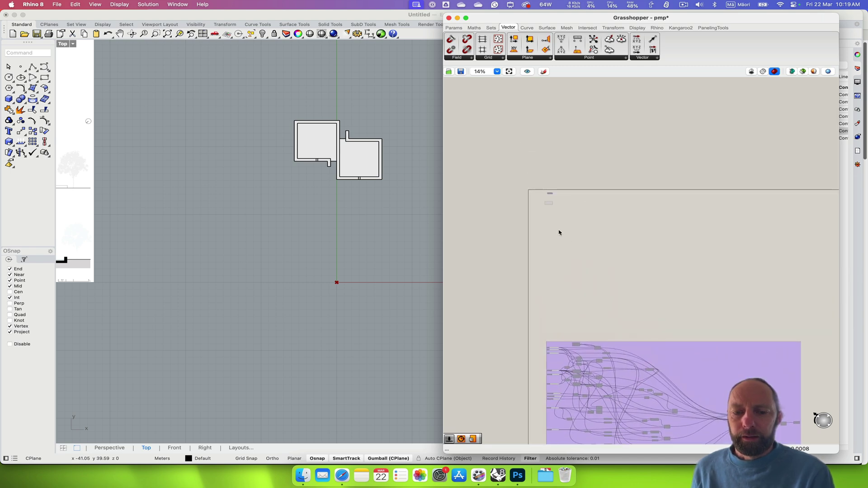
scroll(555, 220, up, 6)
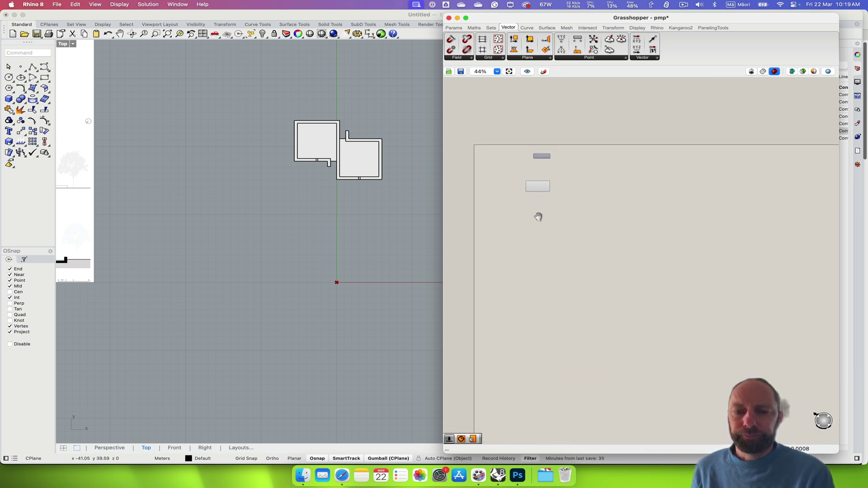
scroll(540, 229, up, 3)
click(574, 218)
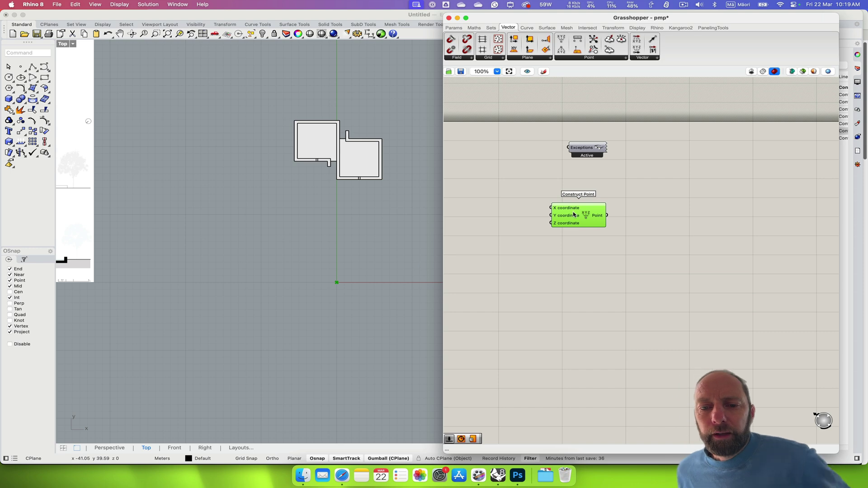
drag(575, 215, 579, 221)
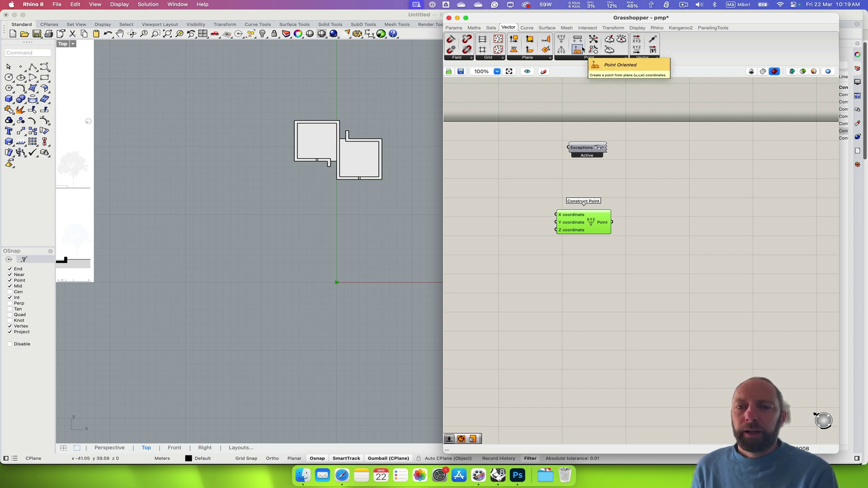
Add a Plane Surface component beside Construct Point and wire the Point output into its Plane input
click(547, 28)
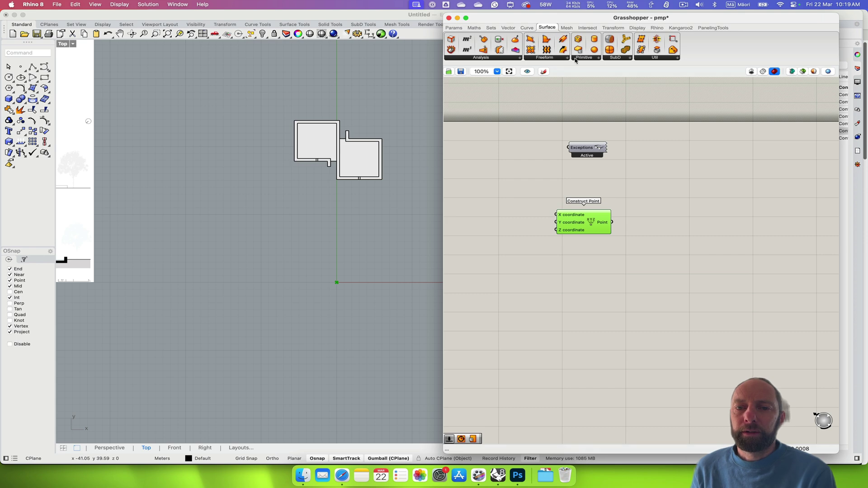
click(594, 61)
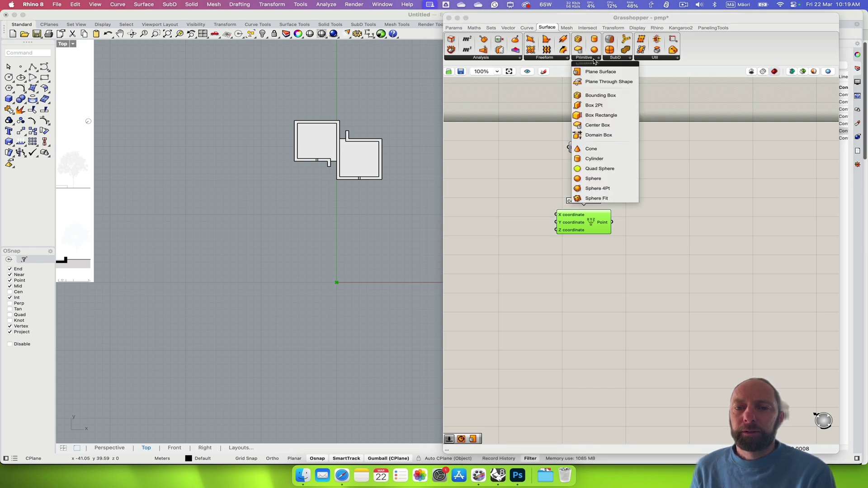
click(609, 76)
click(676, 226)
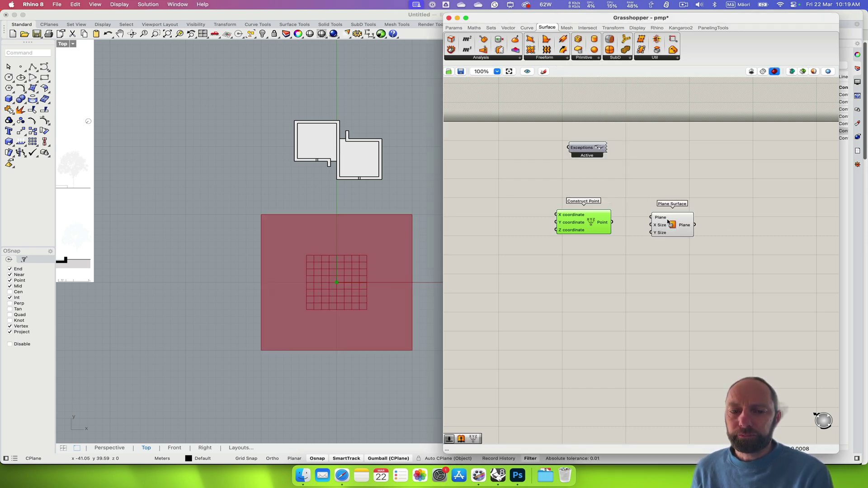
drag(669, 222, 697, 229)
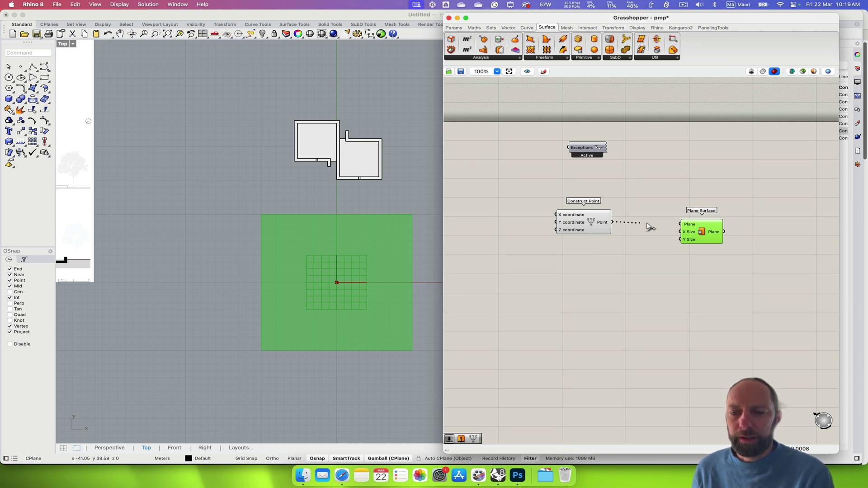
drag(673, 226, 718, 253)
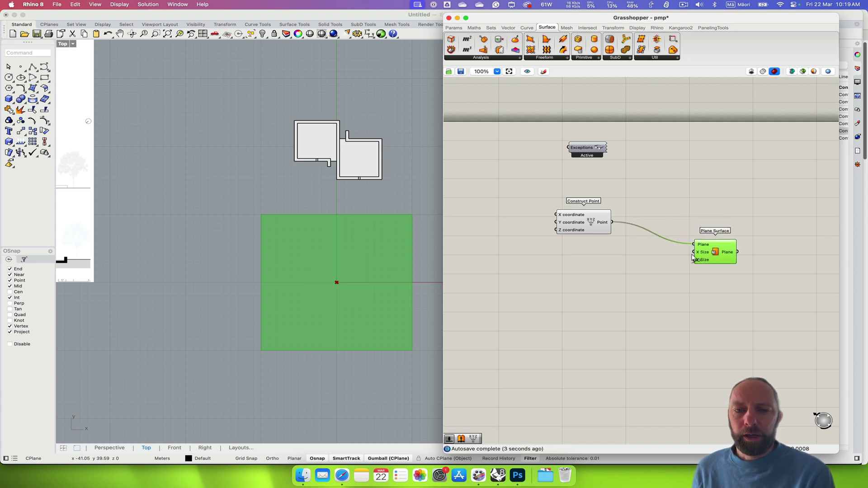
Switch cursor highlighting back on and examine Box 1's walls and numbered points around point 01 on the floor plan
scroll(170, 223, left, 10)
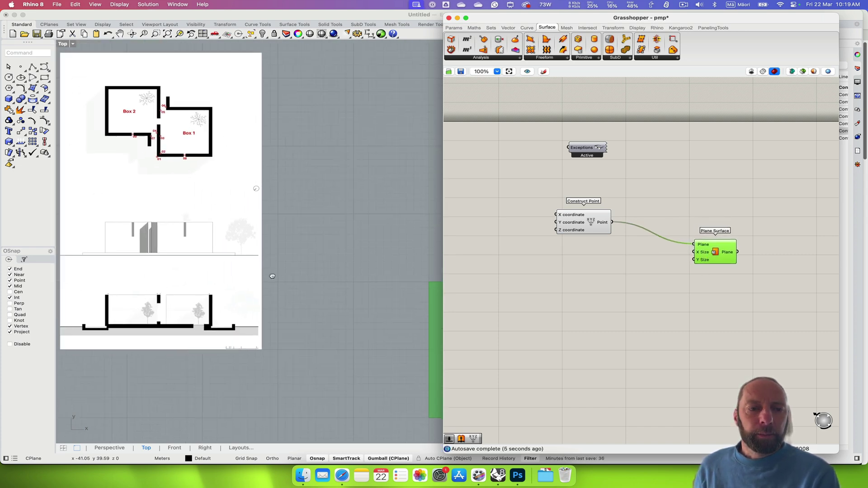
scroll(274, 206, up, 5)
scroll(274, 207, down, 3)
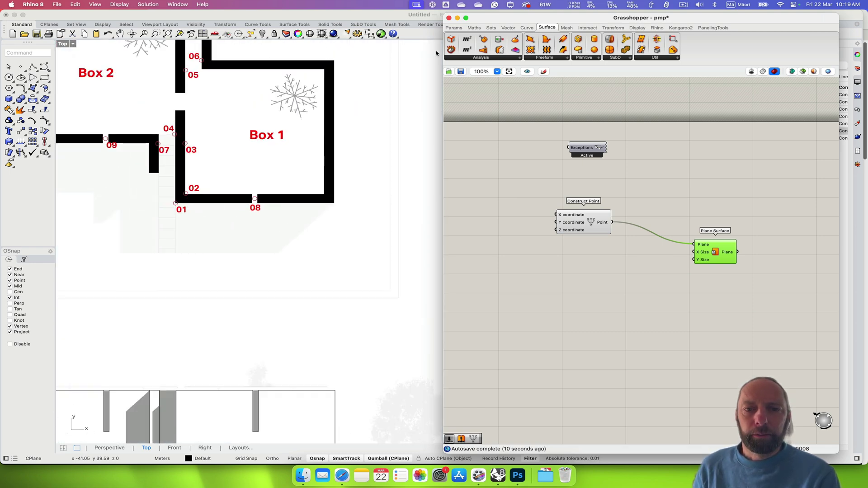
click(511, 5)
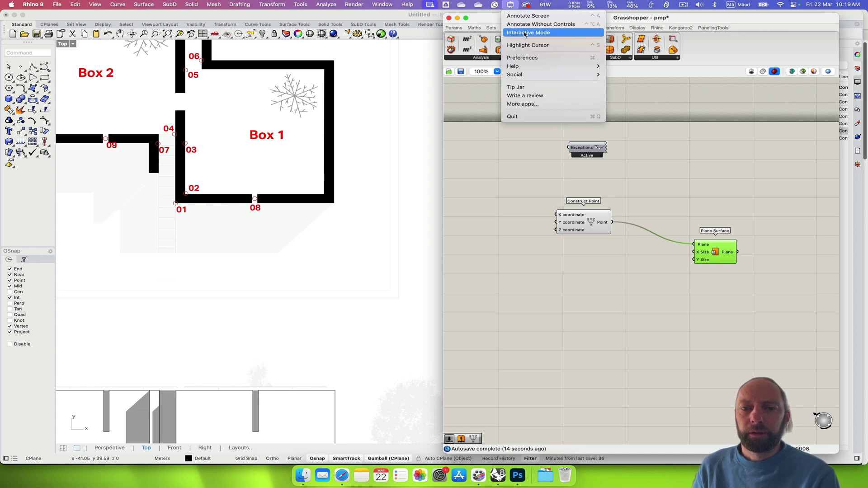
click(529, 46)
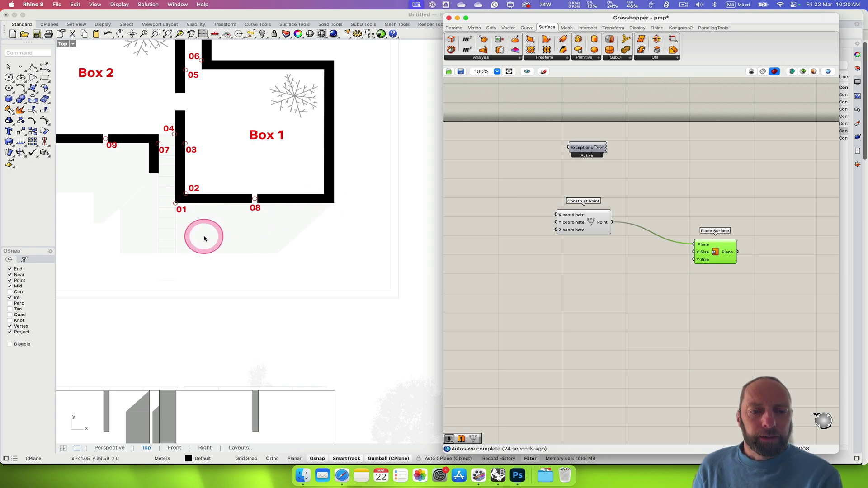
scroll(203, 237, up, 8)
scroll(215, 213, down, 8)
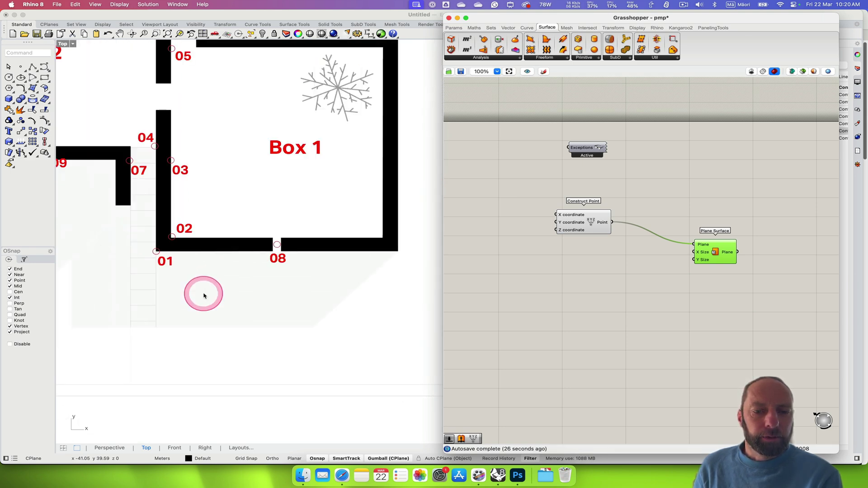
scroll(203, 294, up, 4)
scroll(212, 287, down, 5)
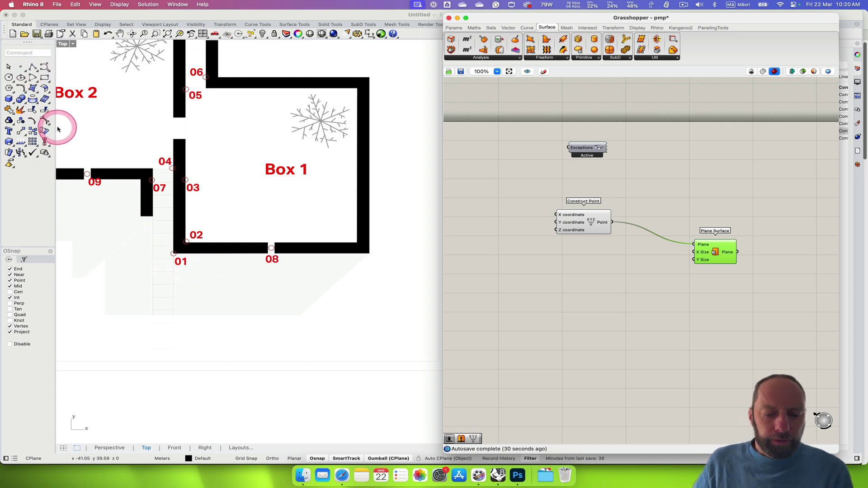
Measure Box 1's outer width along its lower wall from the far corner to point 01, with the Cen object snap enabled
click(68, 57)
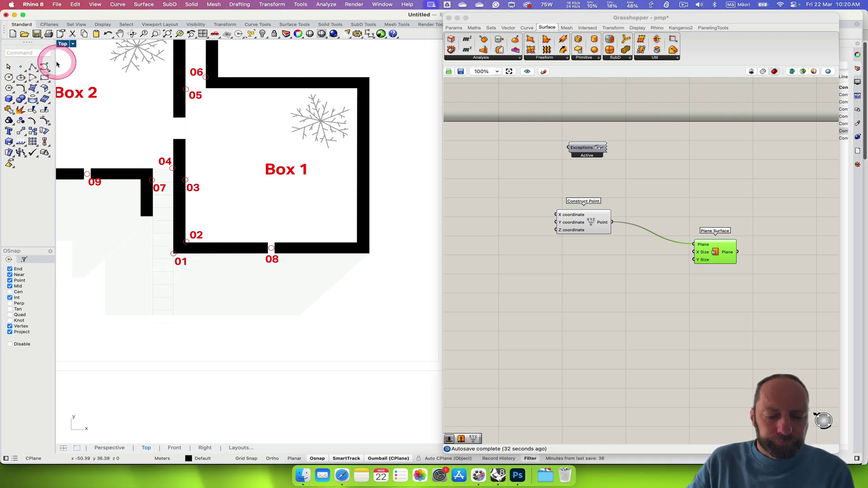
text(dis)
key(Return)
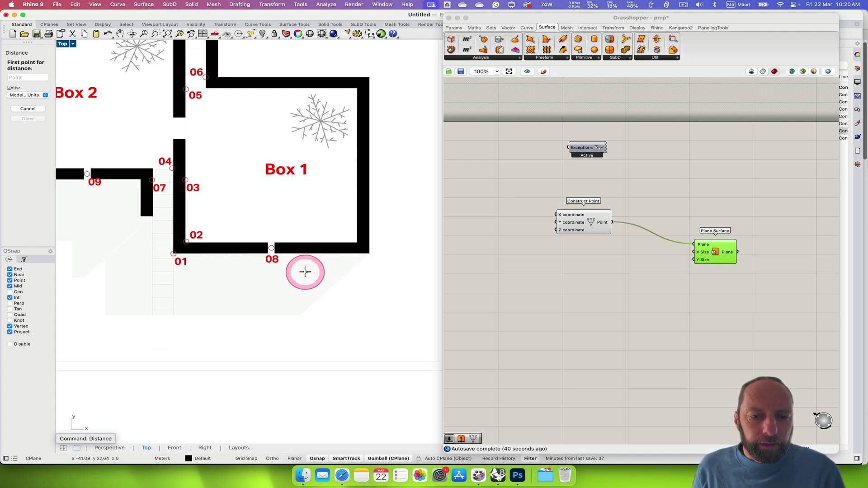
scroll(241, 264, up, 5)
scroll(242, 265, right, 10)
scroll(247, 278, right, 1)
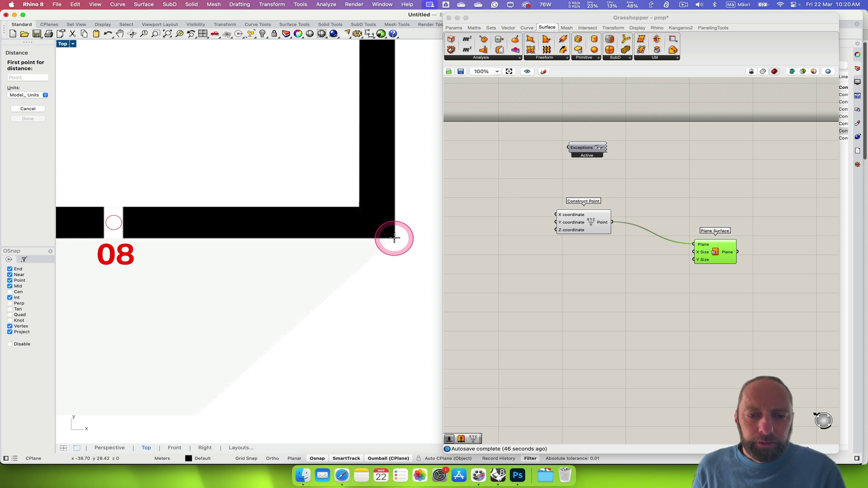
click(394, 238)
scroll(209, 256, left, 8)
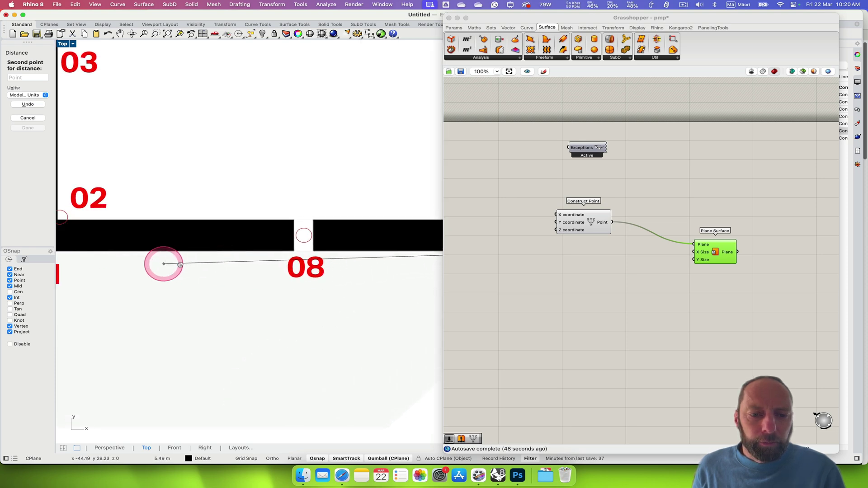
scroll(167, 263, left, 10)
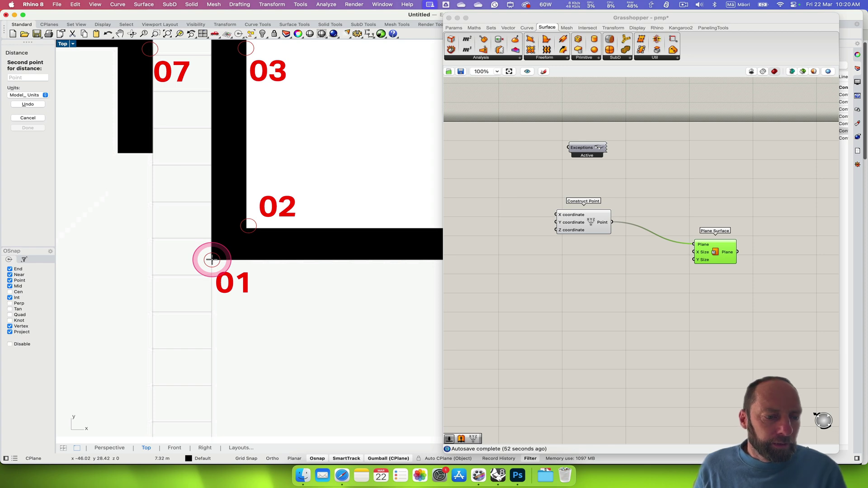
click(17, 292)
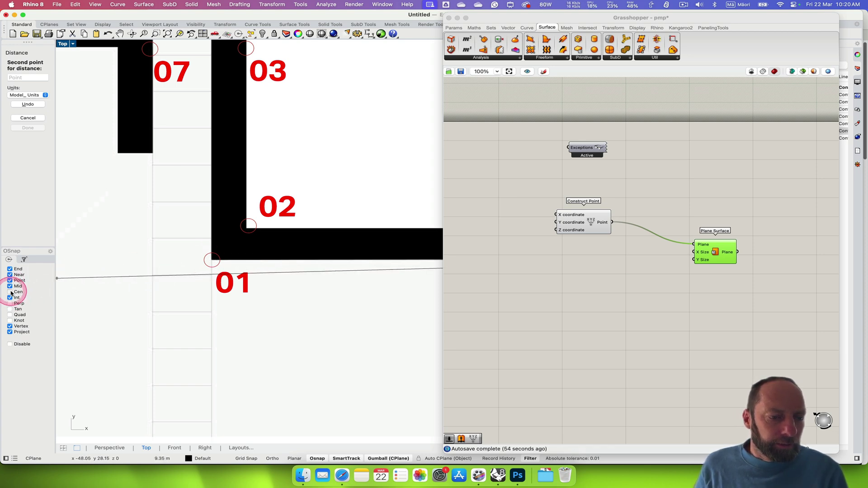
click(212, 260)
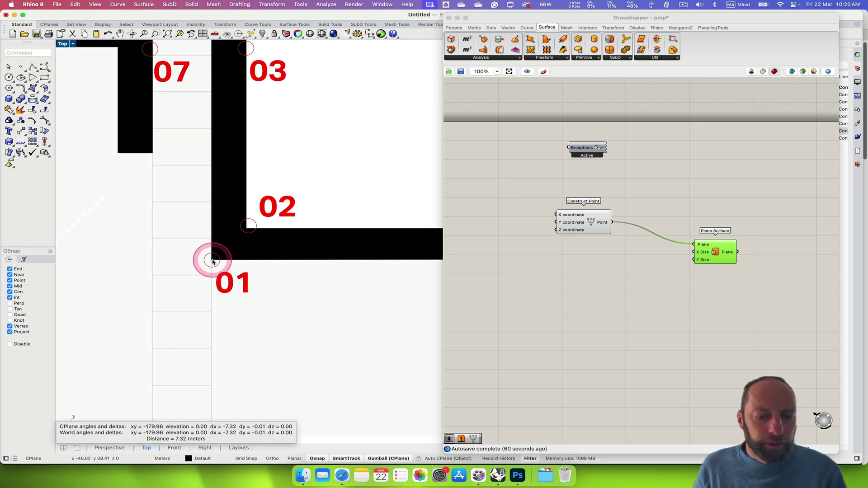
click(178, 443)
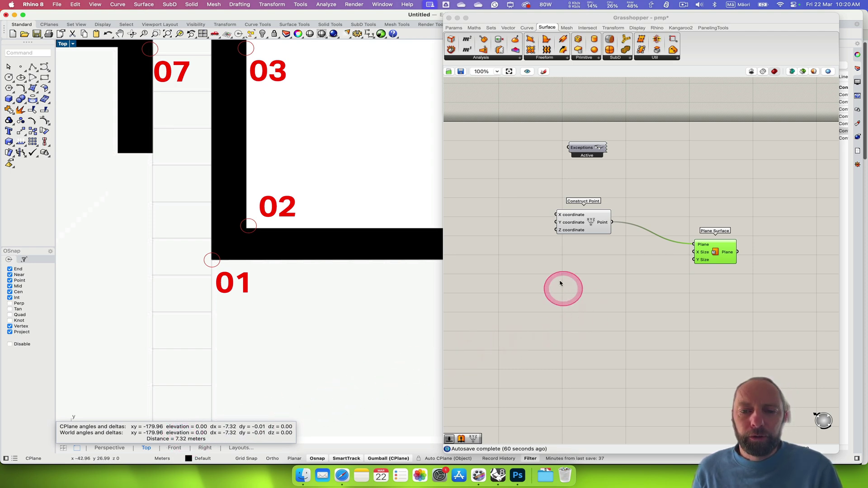
Add a number slider of 7.32 below Construct Point and wire it into the Plane Surface's X Size input
double_click(535, 254)
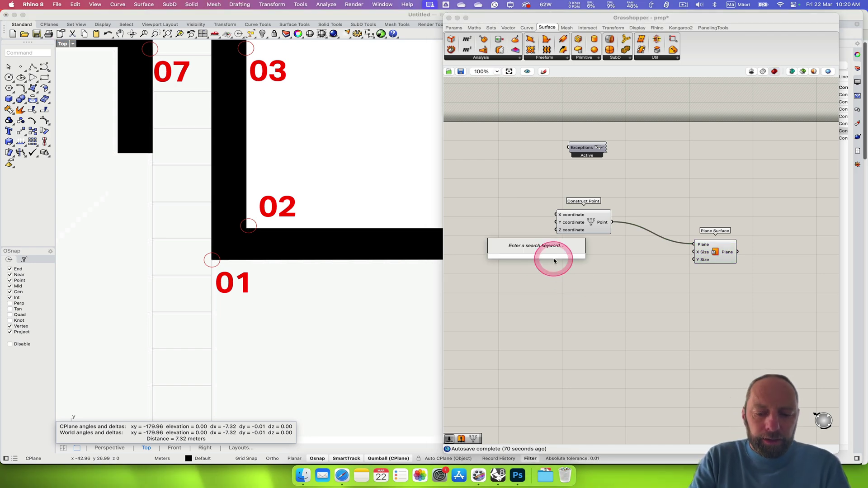
text(7.32)
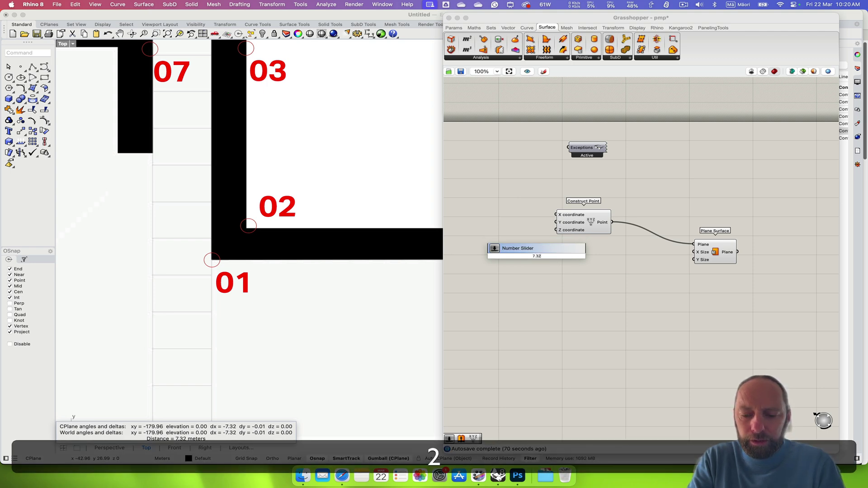
text(0)
key(BackSpace)
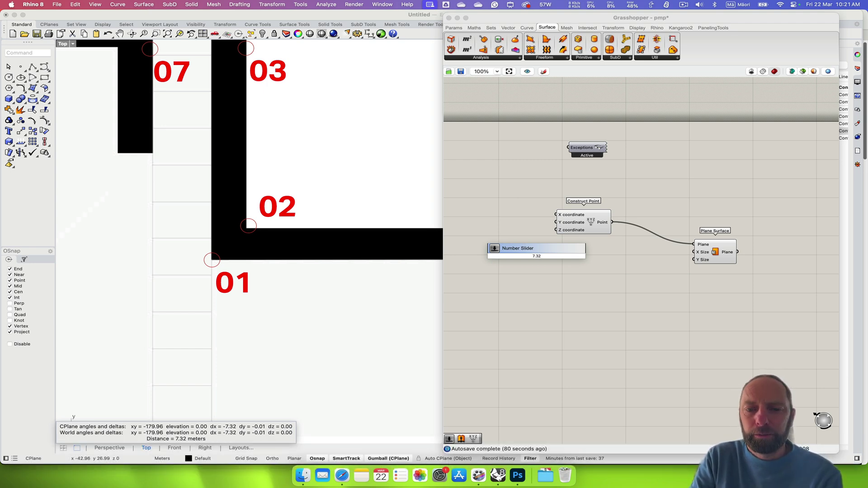
key(Return)
click(556, 269)
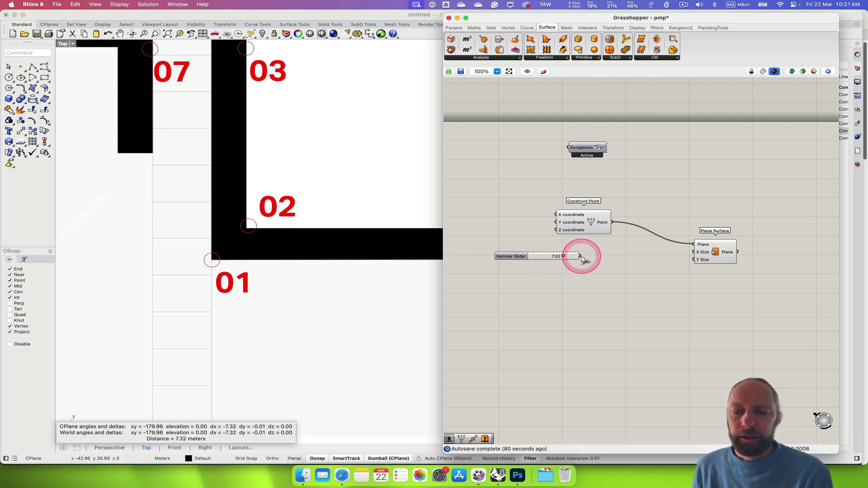
drag(582, 259, 694, 253)
Measure Box 1's outer depth on the floor plan along the wall opposite point 01, from corner to corner
scroll(272, 272, down, 10)
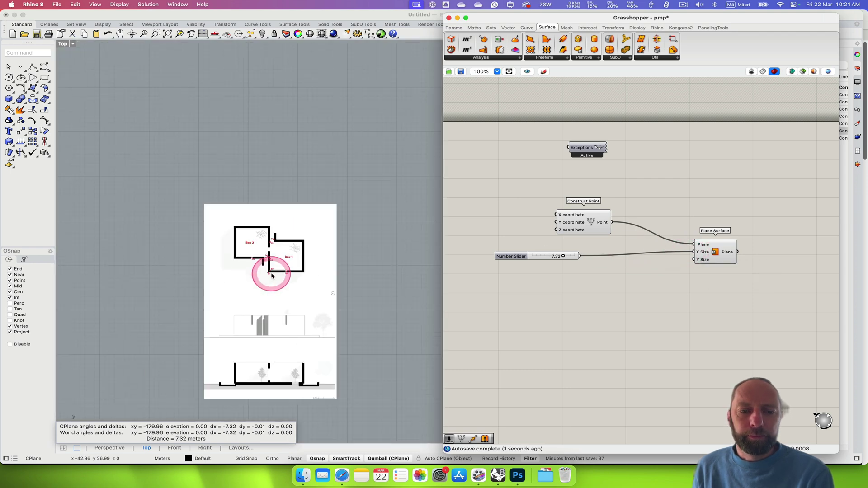
right_drag(321, 302, 196, 257)
scroll(308, 329, up, 5)
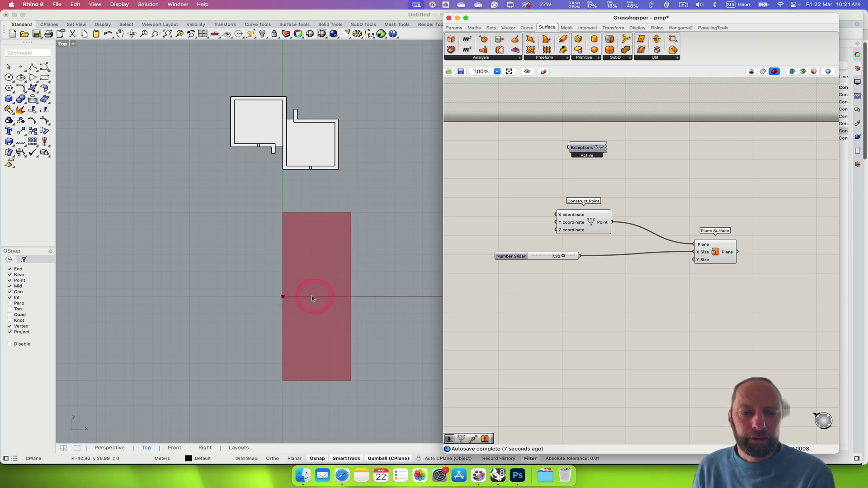
scroll(199, 244, down, 5)
right_drag(200, 244, 271, 266)
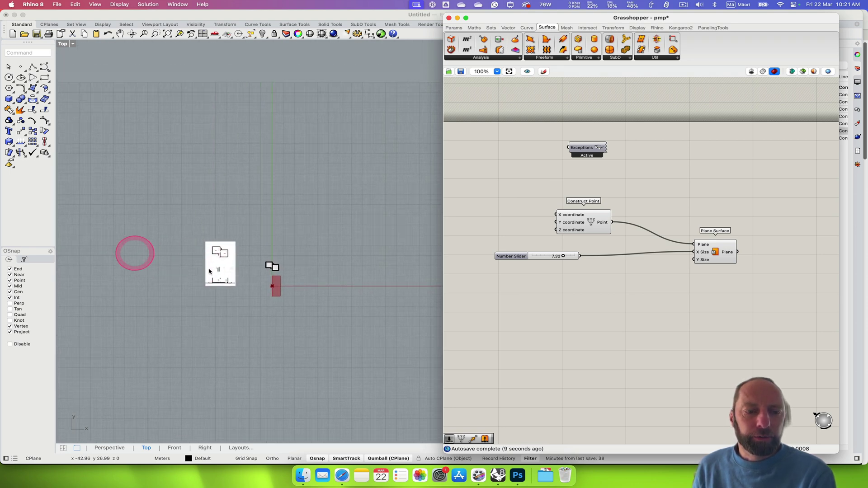
scroll(221, 247, up, 10)
scroll(277, 345, down, 5)
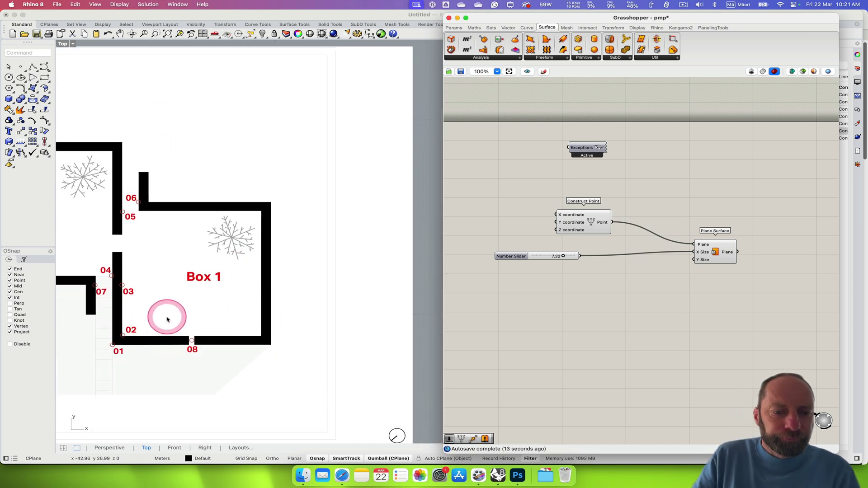
click(303, 247)
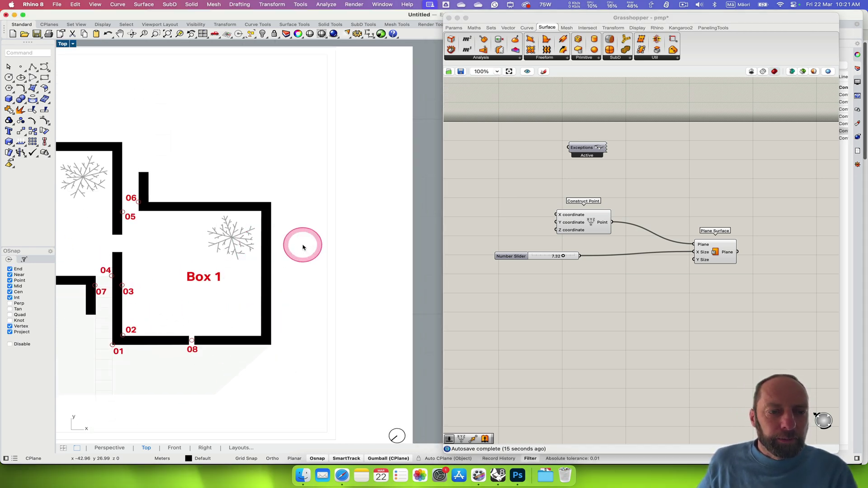
key(Return)
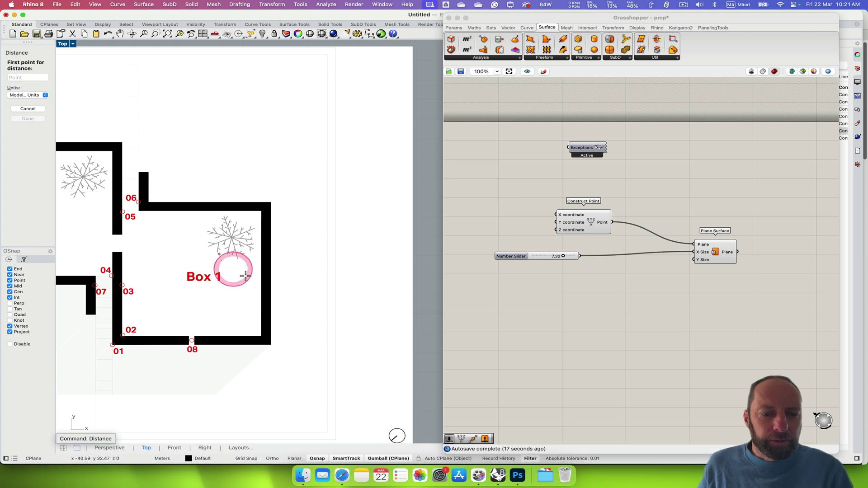
click(269, 344)
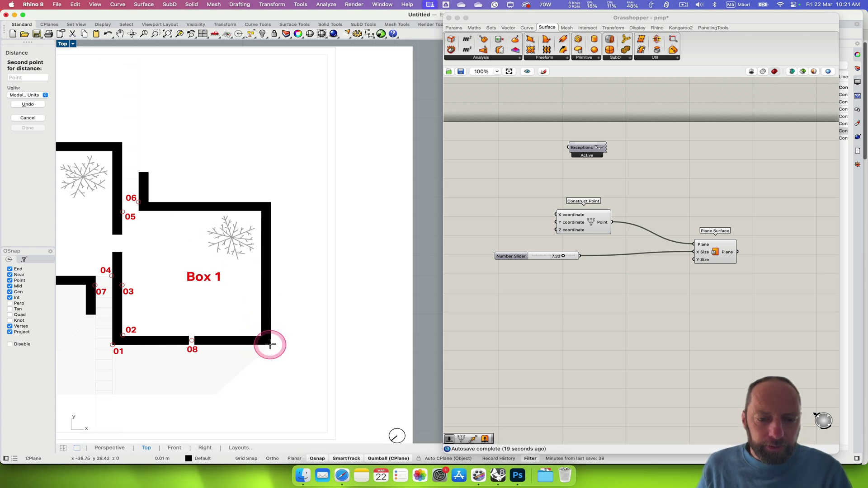
click(268, 202)
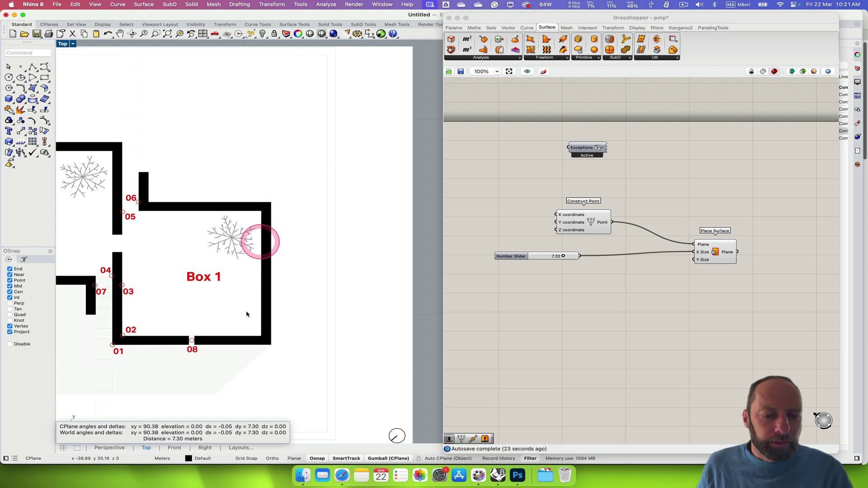
Add a second number slider of 7.30 below the X Size slider
click(532, 281)
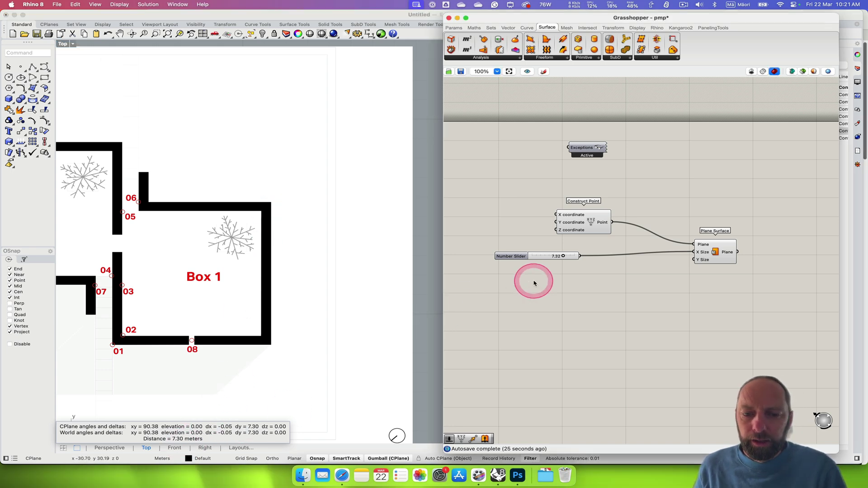
double_click(532, 282)
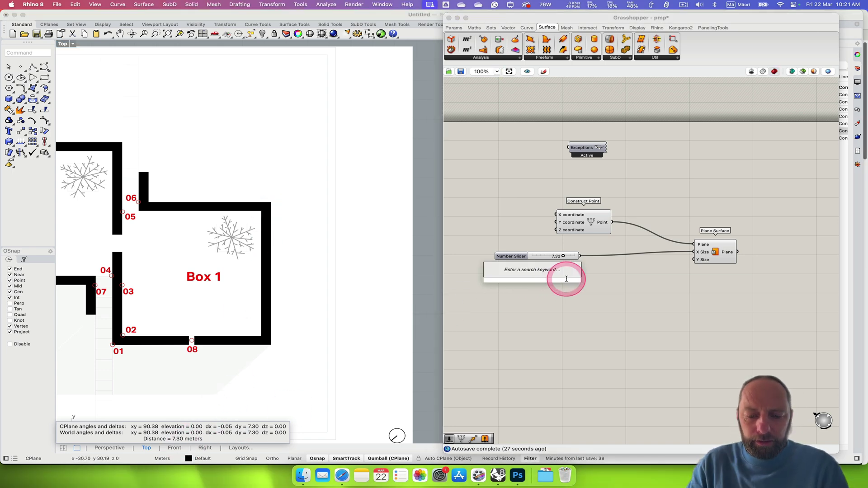
text(7.30)
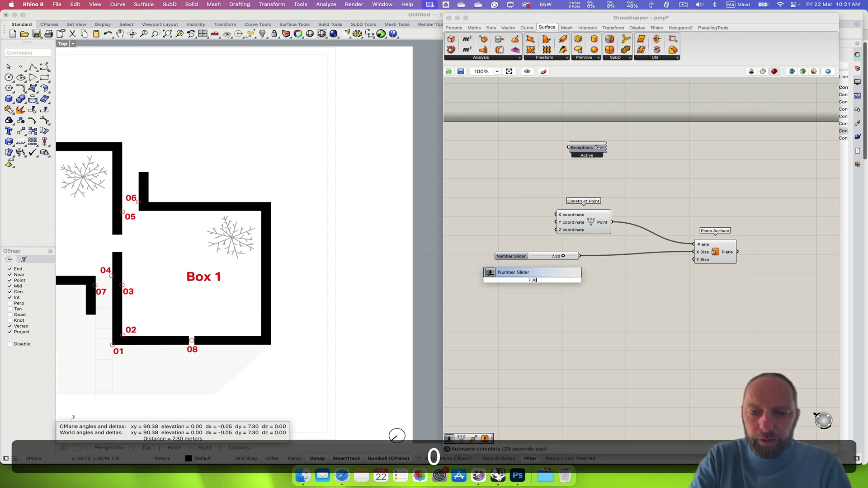
key(Return)
Set the X Size slider to 7.30 and wire the second slider into the Plane Surface's Y Size input
click(556, 256)
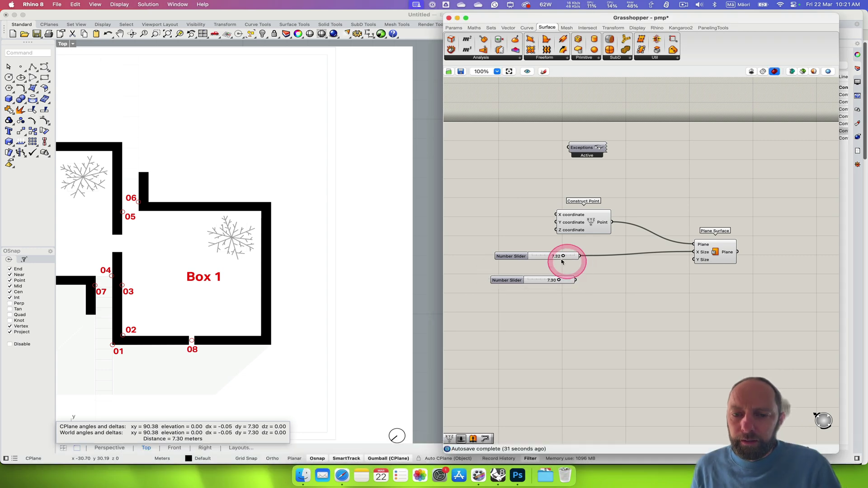
double_click(552, 257)
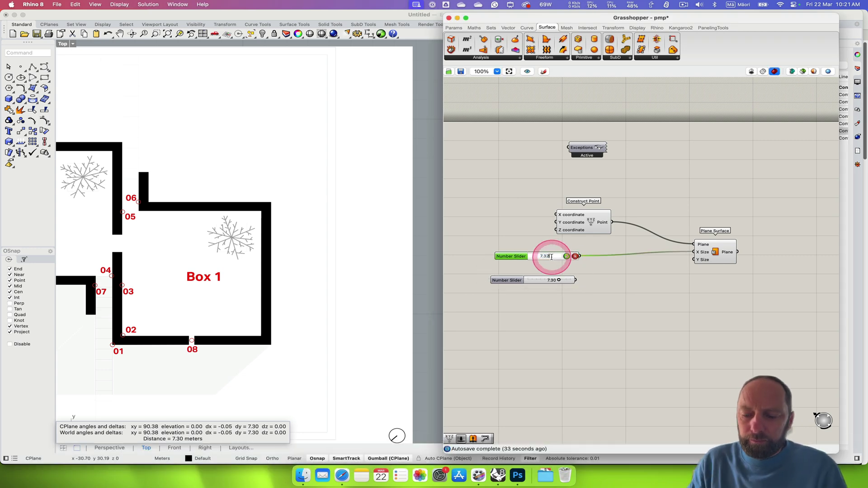
key(BackSpace)
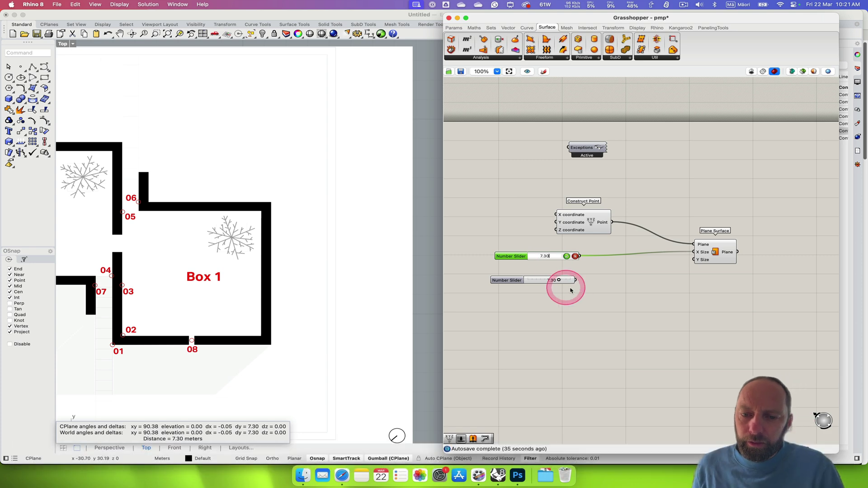
click(567, 256)
drag(562, 281, 693, 260)
Examine the plane surface preview beside the existing pavilion boxes in the Top and Perspective viewports, ending in the Top view
right_drag(382, 288, 294, 295)
scroll(202, 185, down, 5)
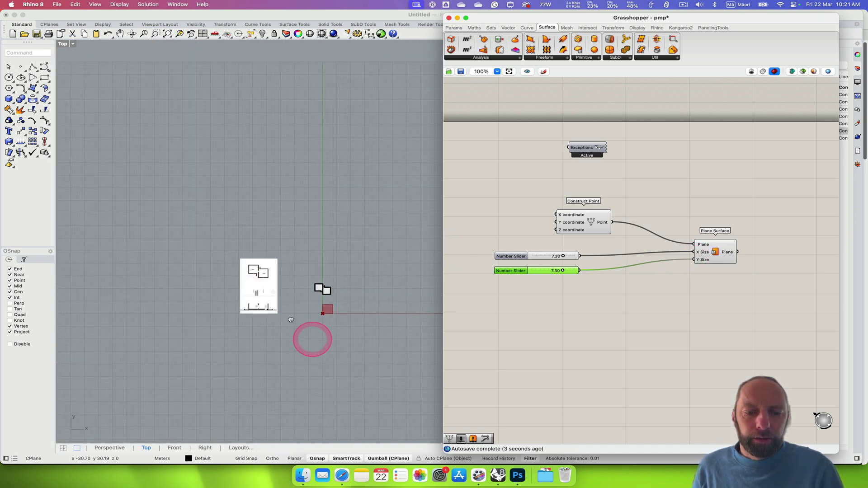
scroll(281, 297, up, 10)
scroll(253, 292, down, 4)
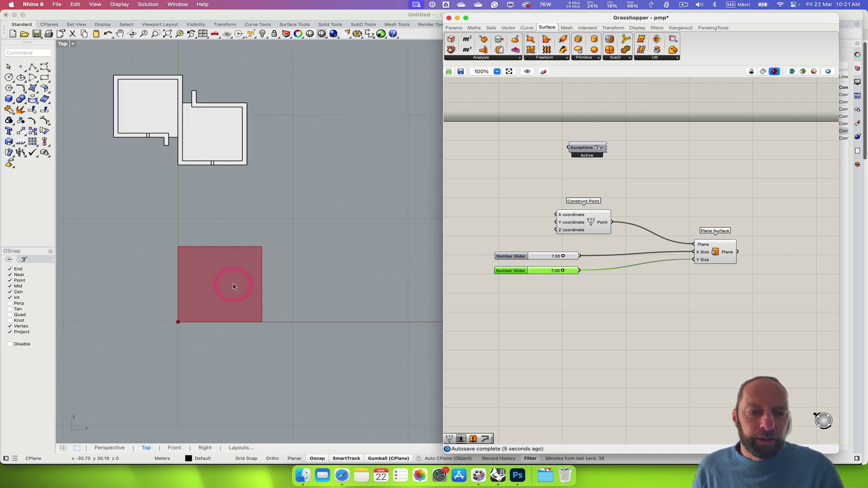
scroll(233, 286, up, 2)
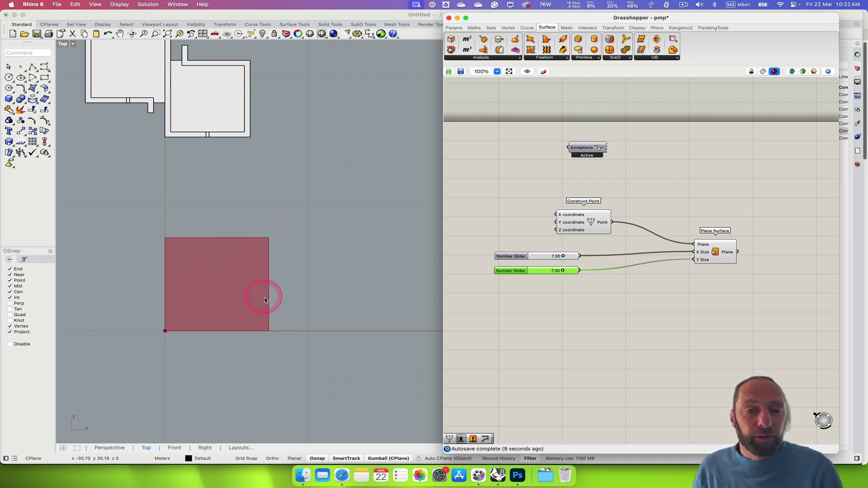
click(65, 46)
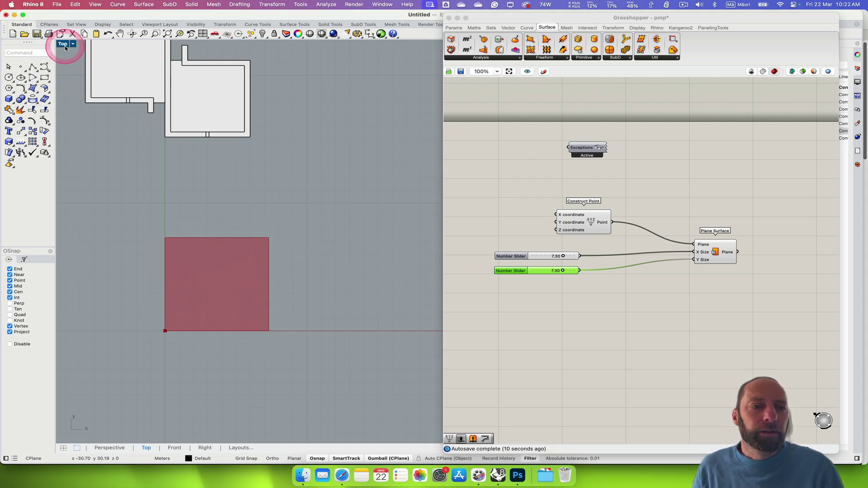
double_click(65, 45)
scroll(235, 194, up, 3)
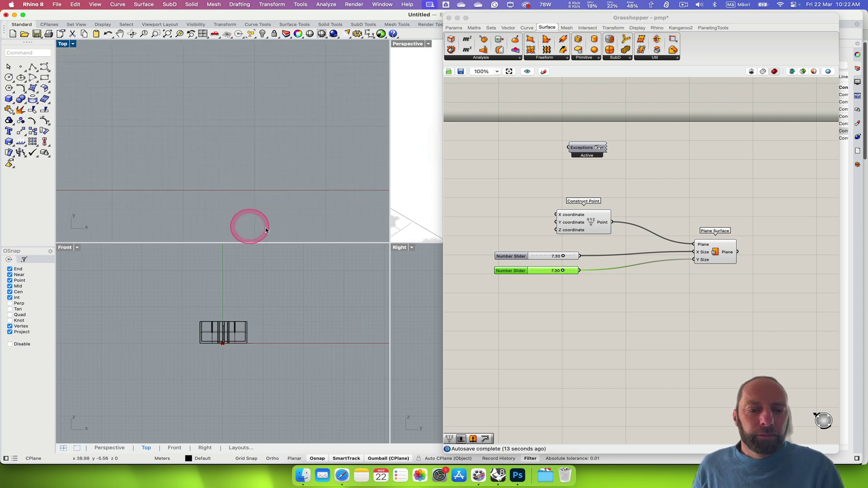
double_click(409, 43)
right_drag(273, 292, 322, 298)
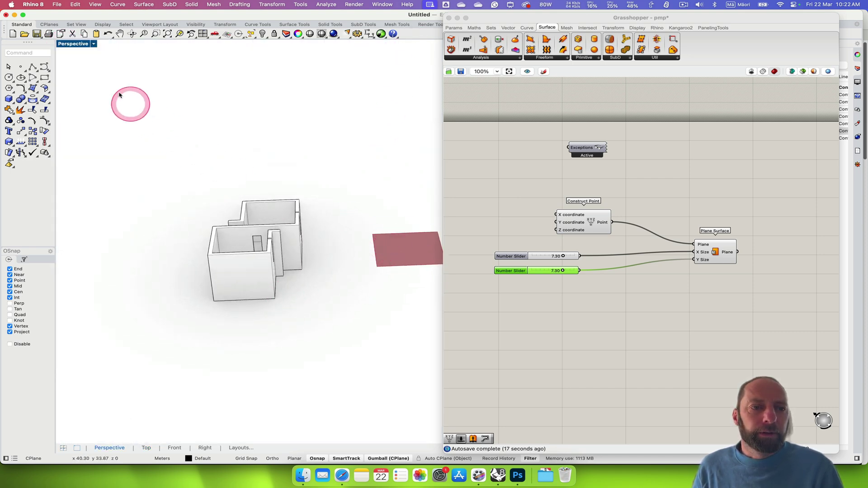
double_click(77, 44)
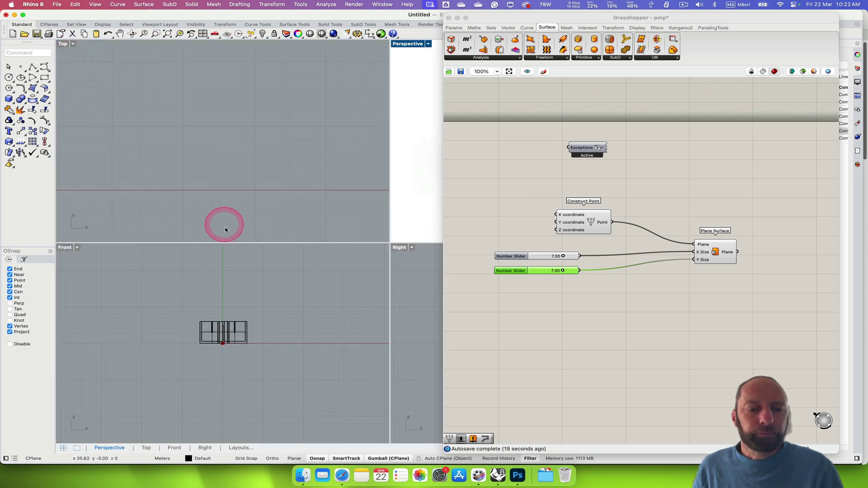
double_click(64, 44)
scroll(227, 287, up, 3)
right_drag(158, 305, 261, 300)
scroll(253, 297, up, 5)
scroll(253, 297, down, 3)
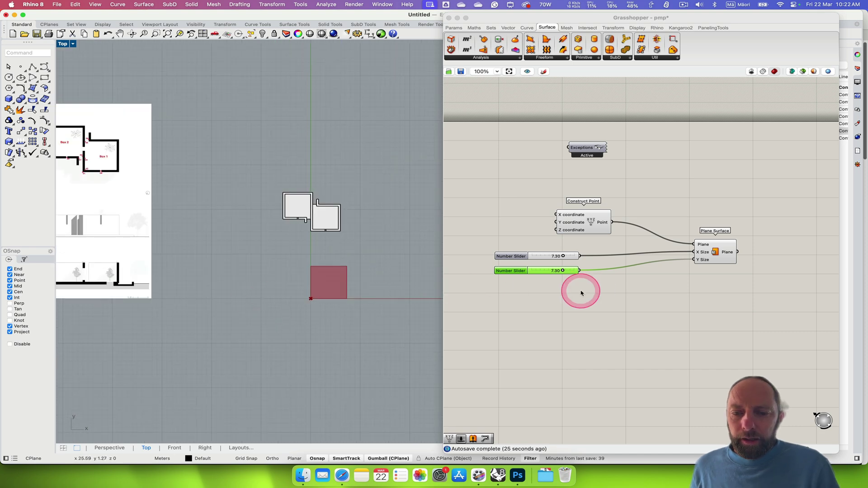
Rename the slider feeding X Size to "X width" and the slider feeding Y Size to "Y width"
double_click(502, 257)
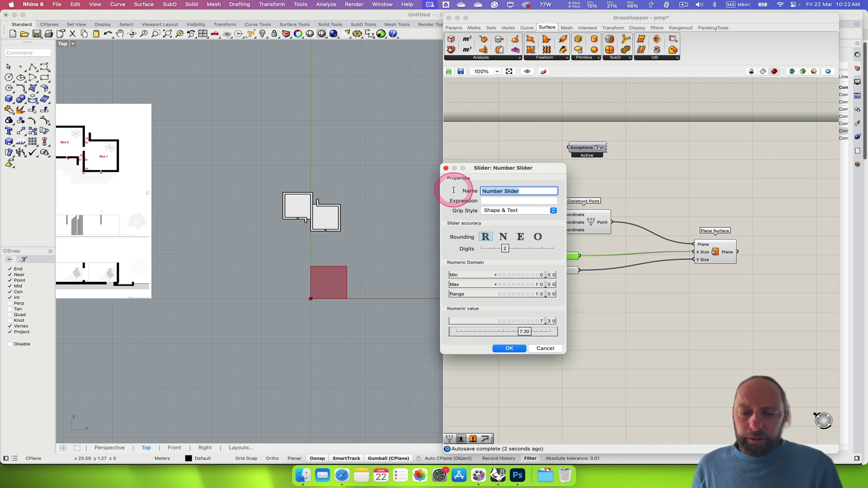
text(X width)
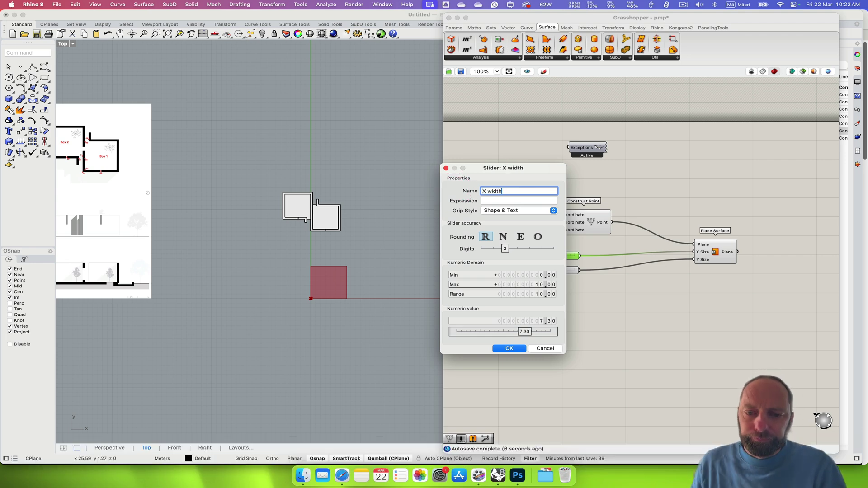
click(509, 348)
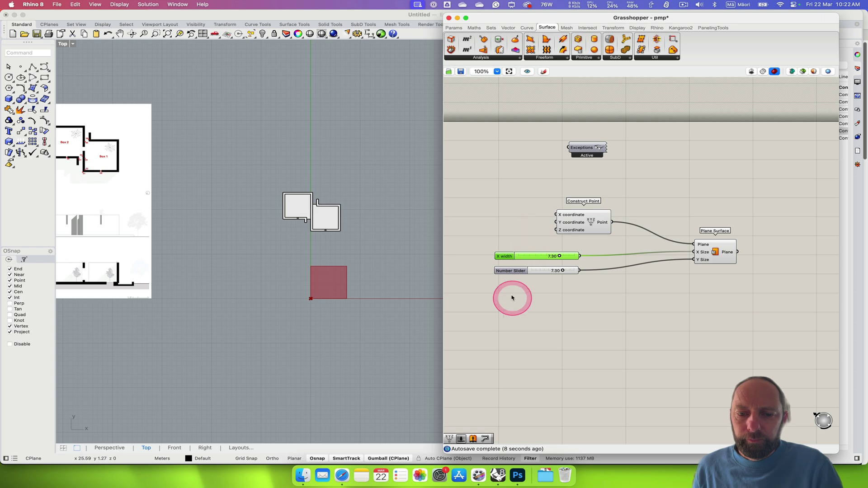
double_click(508, 271)
drag(516, 203, 477, 203)
text(Y)
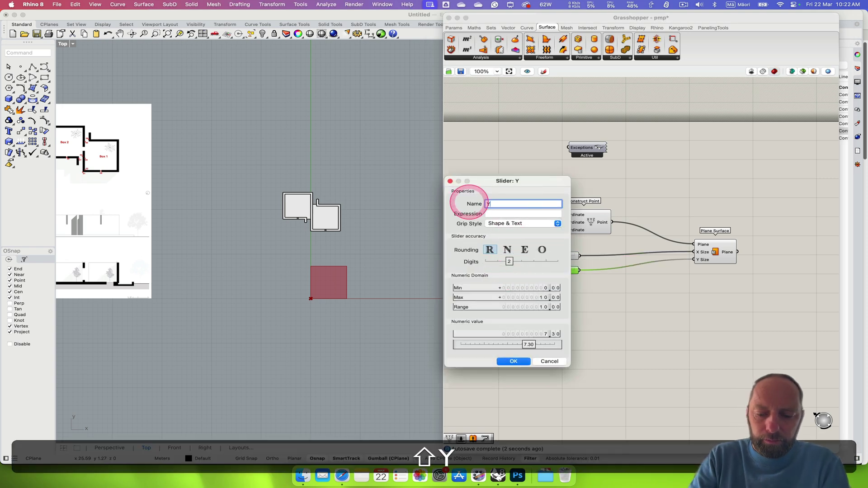
text( width)
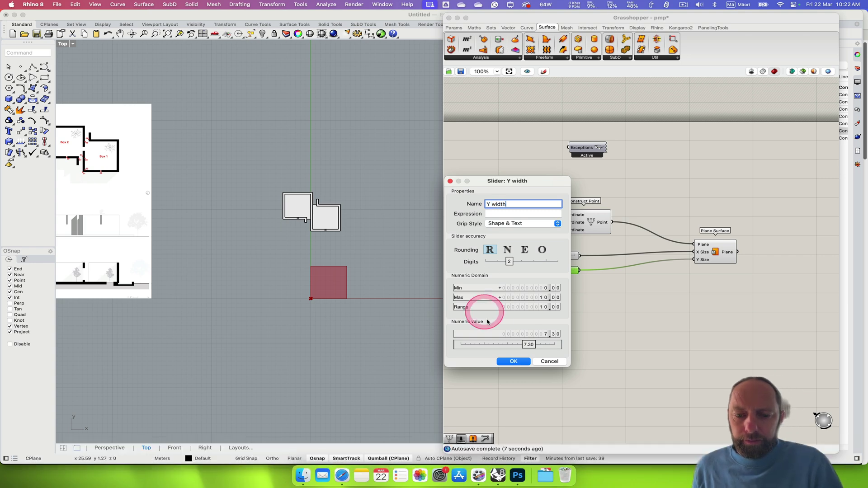
click(514, 361)
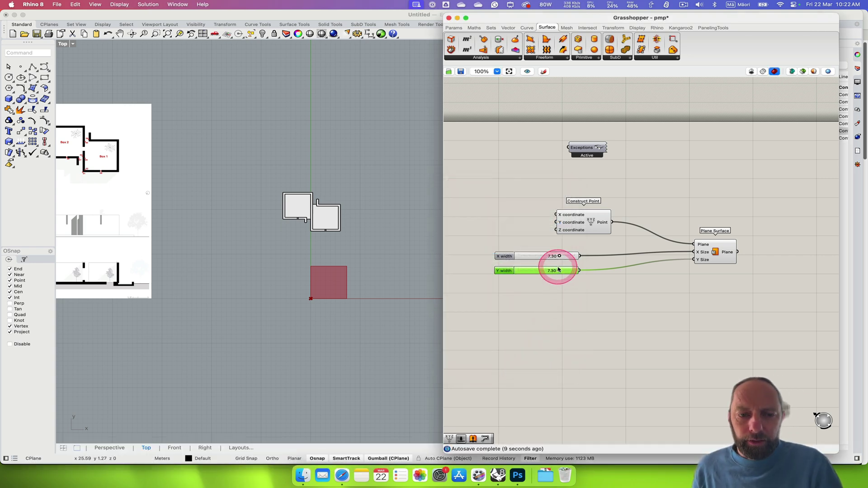
Space the Construct Point and Plane Surface components slightly farther apart on the canvas and save the Grasshopper definition
drag(591, 224, 575, 225)
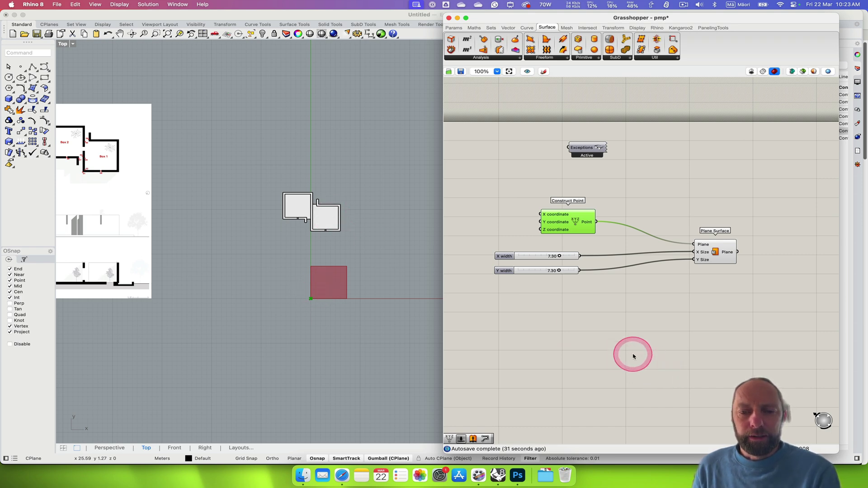
right_drag(649, 353, 603, 335)
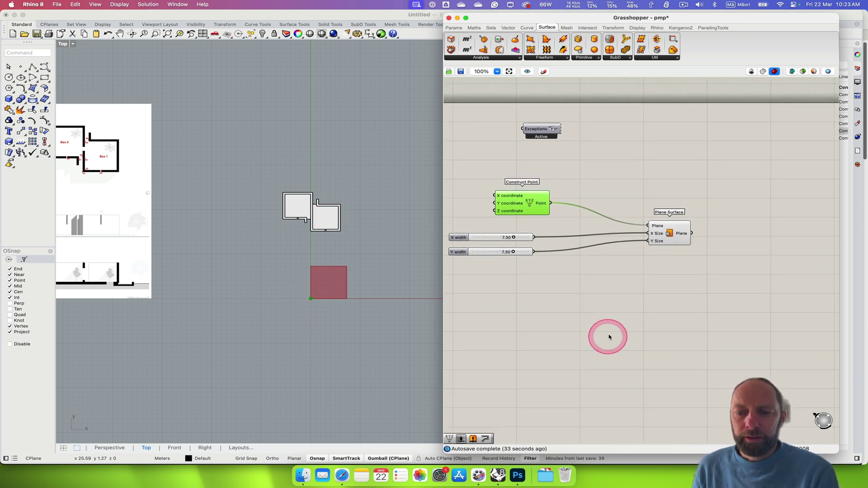
click(675, 238)
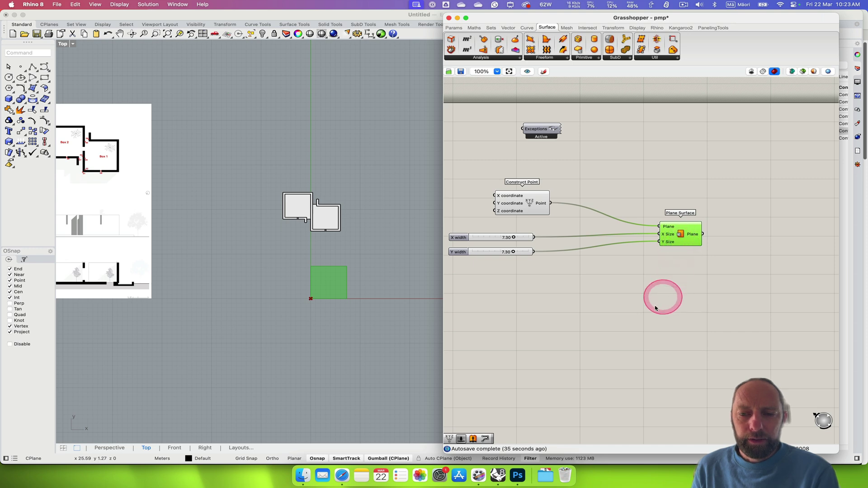
right_drag(536, 353, 570, 346)
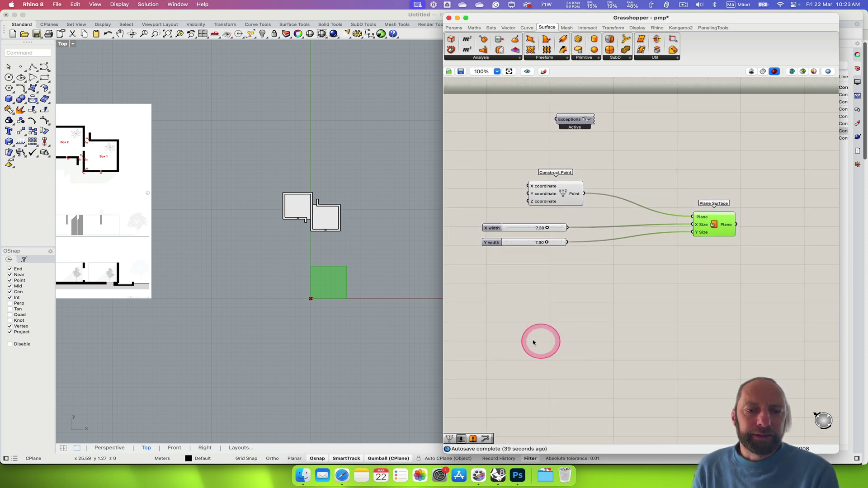
right_drag(164, 206, 205, 202)
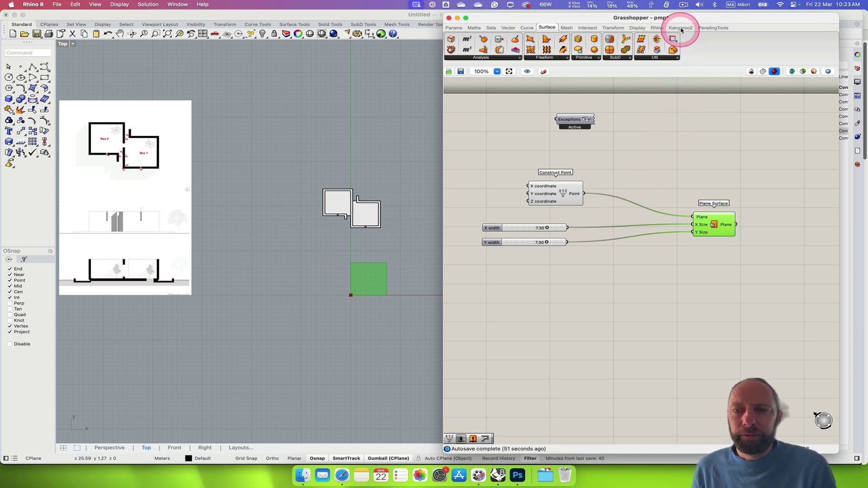
key(super+s)
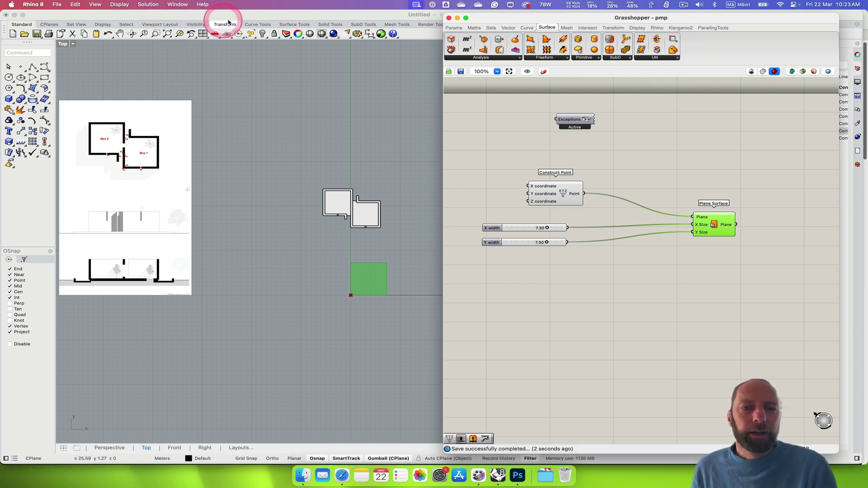
Start saving the untitled Rhino model, narrow the Grasshopper window to uncover the save dialog, and name the file Pmp.3dm
click(244, 19)
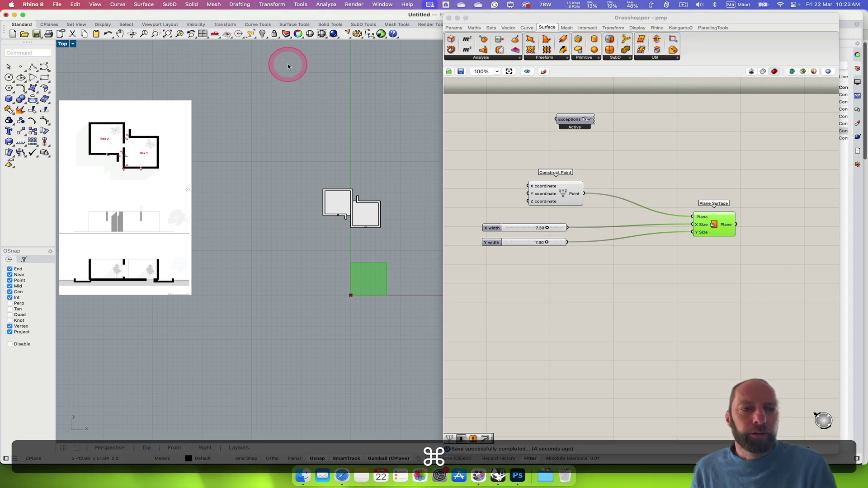
key(super+s)
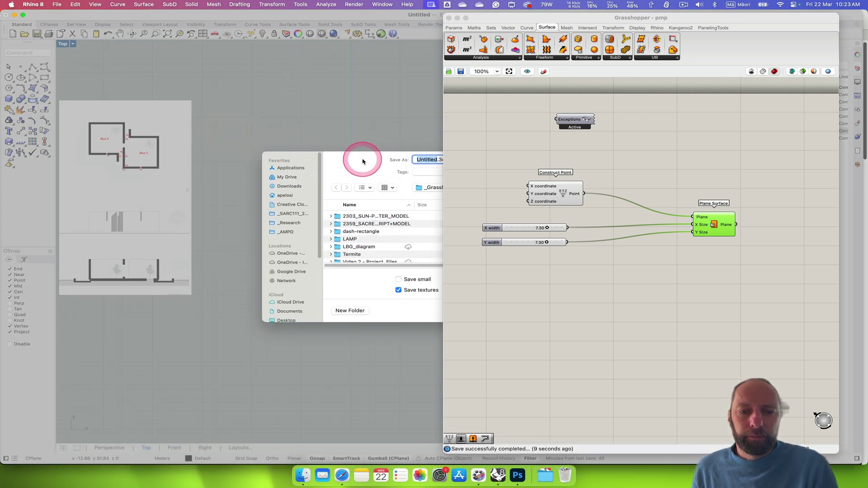
drag(442, 132, 582, 134)
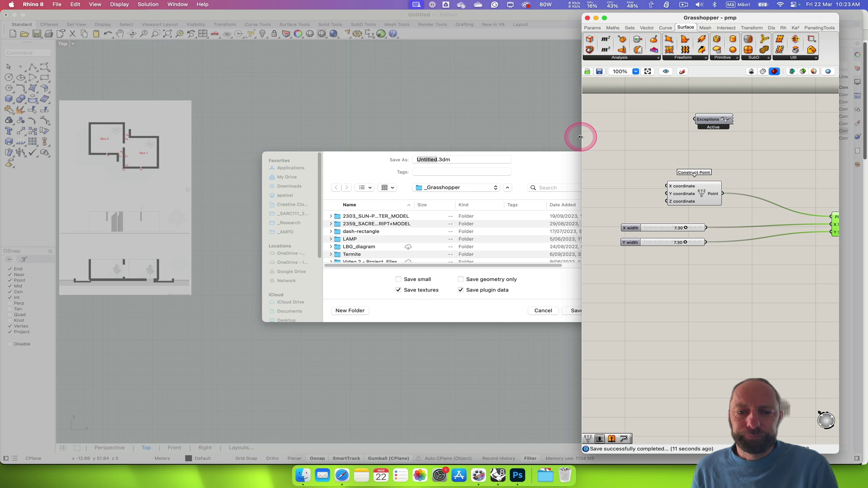
key(shift+p)
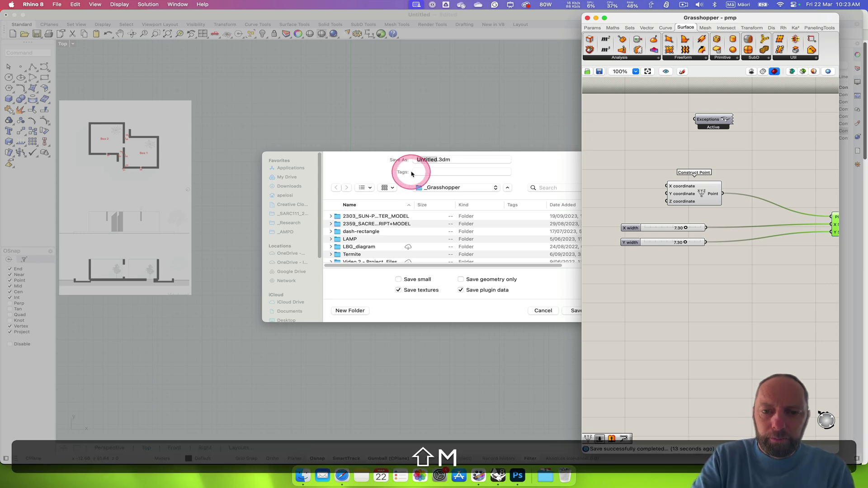
click(444, 159)
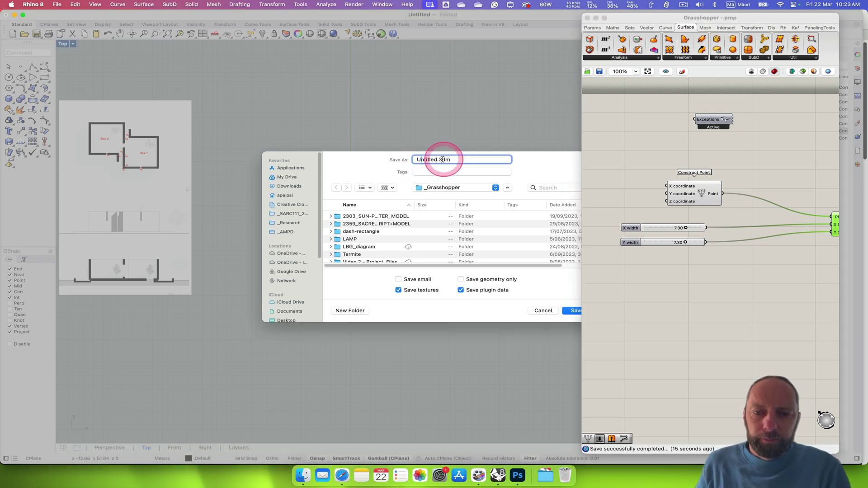
text(Pmp)
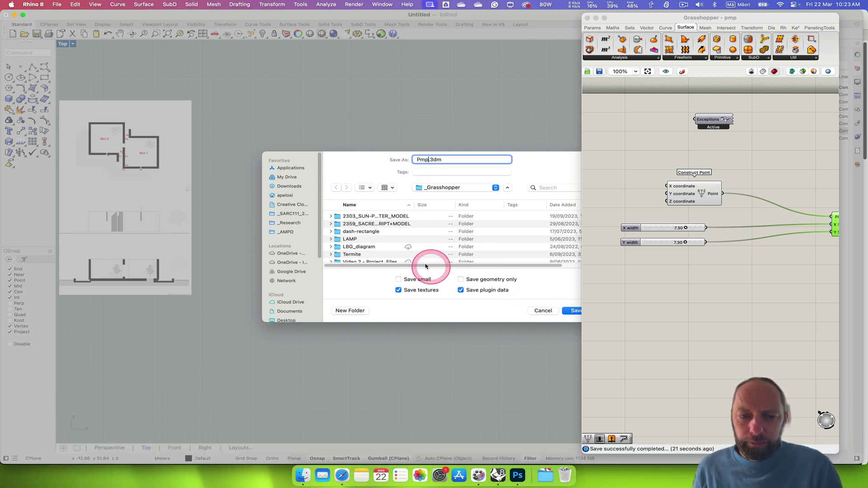
Save the Rhino model in the PMP folder under _01_Teaching, _SARC111_2024, 02 Whakata project
click(496, 190)
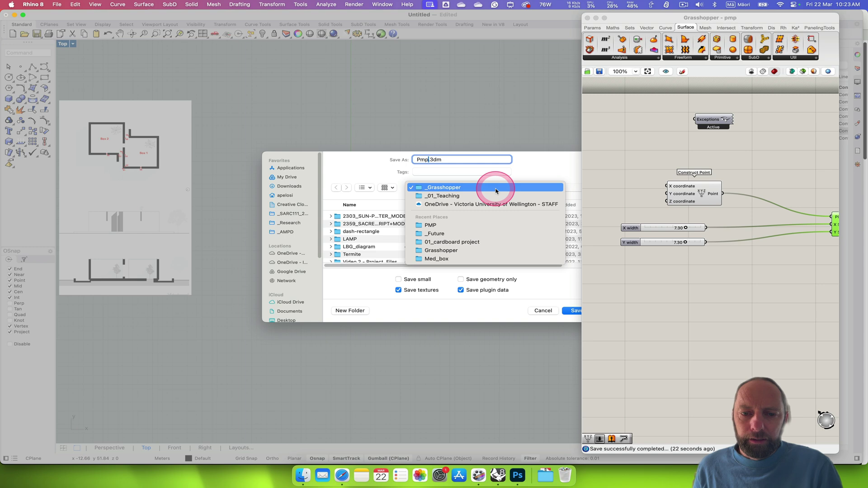
click(476, 196)
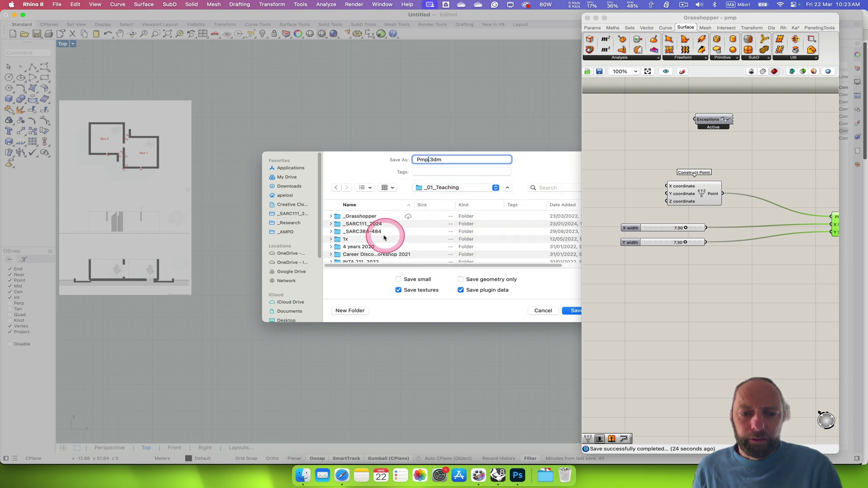
double_click(379, 225)
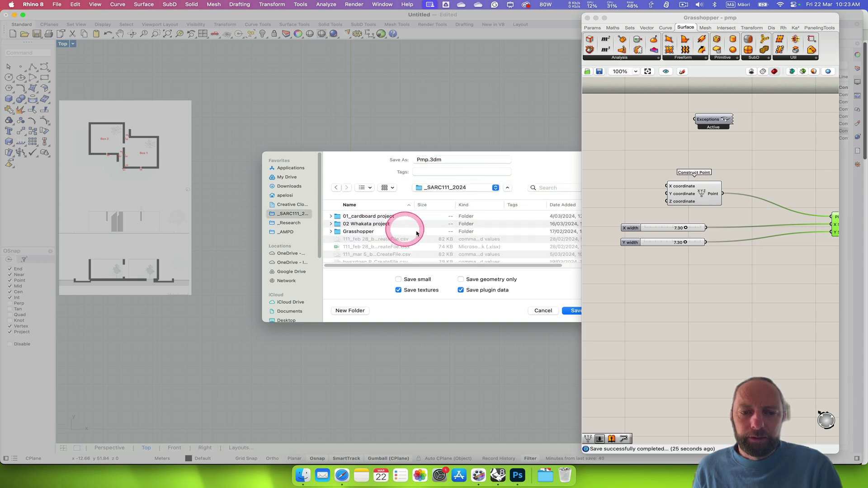
double_click(367, 224)
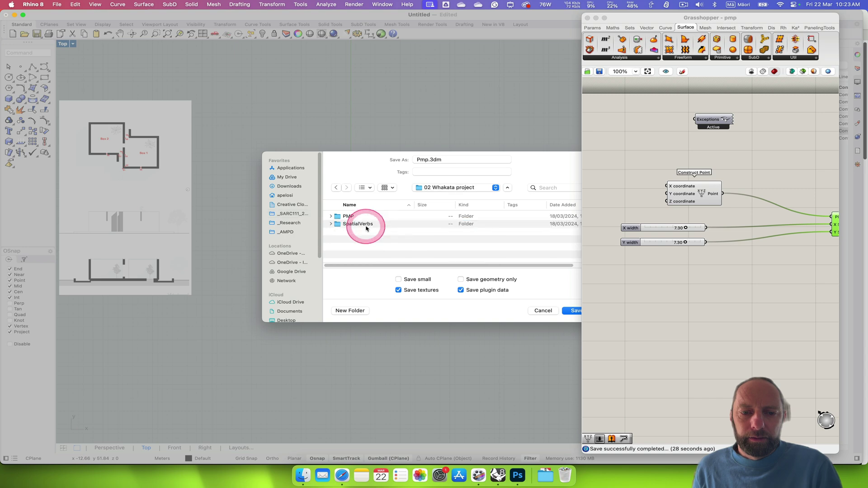
click(344, 216)
double_click(343, 216)
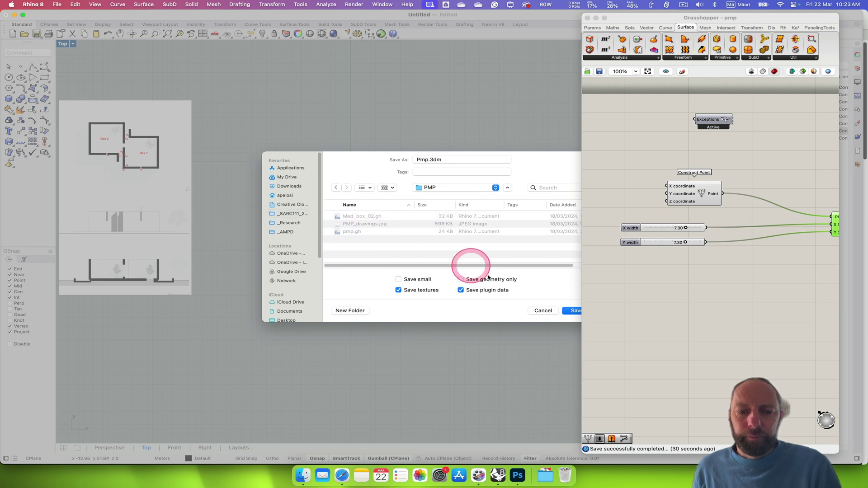
click(574, 311)
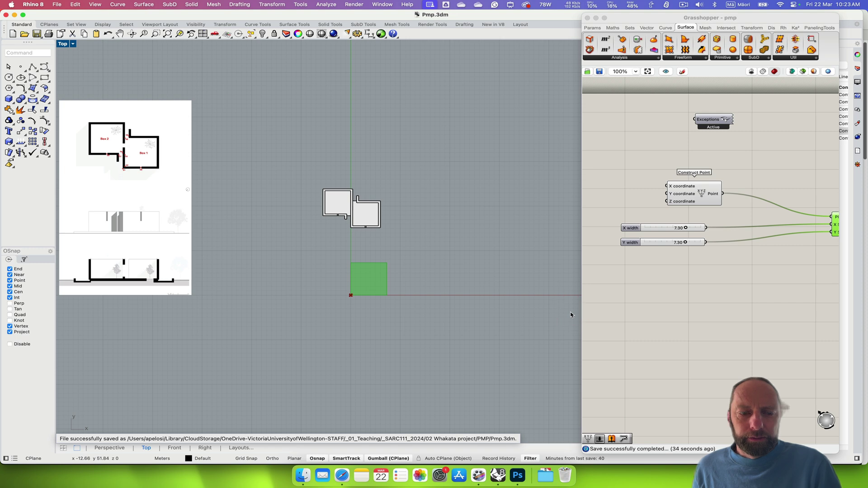
click(685, 6)
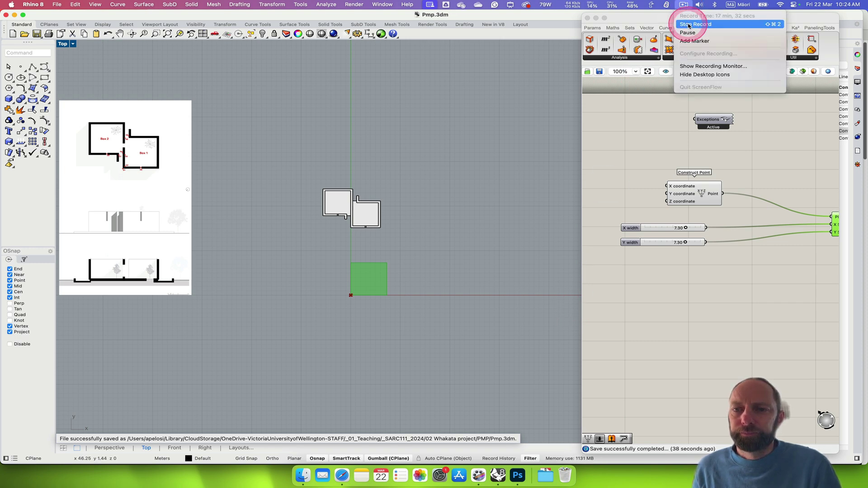